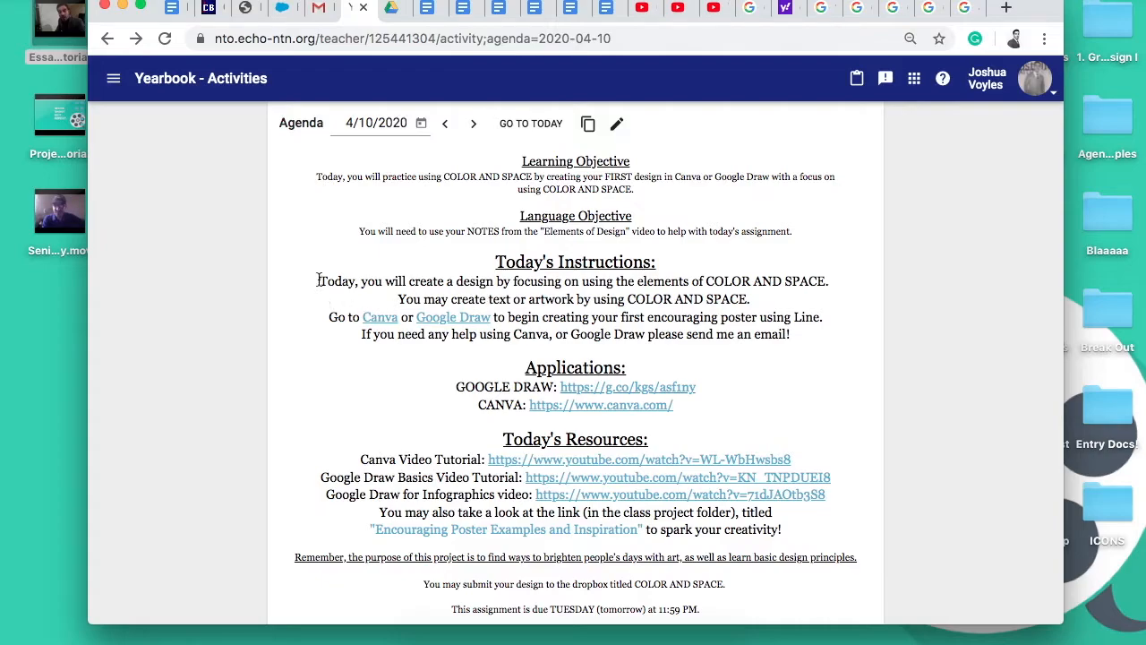
- Read the agenda's instructions for the COLOR AND SPACE design and the list of applications with their links
{"action": "left_click_drag", "start_coordinate": [319, 282], "coordinate": [788, 334]}
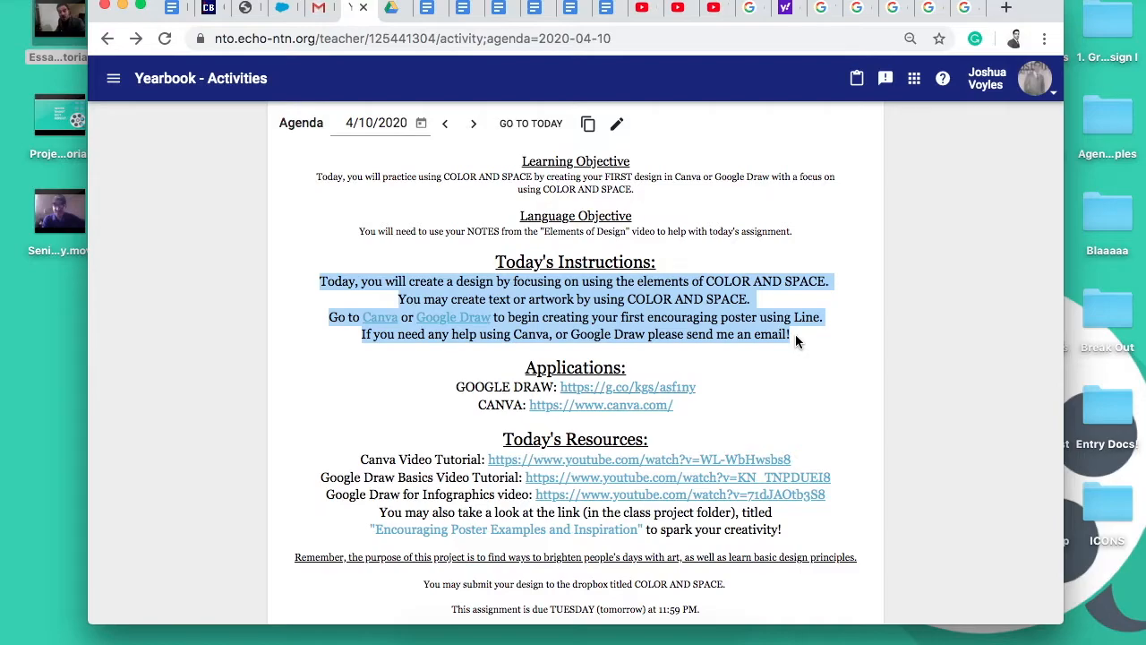
{"action": "left_click", "coordinate": [766, 285]}
{"action": "left_click_drag", "start_coordinate": [707, 281], "coordinate": [825, 281]}
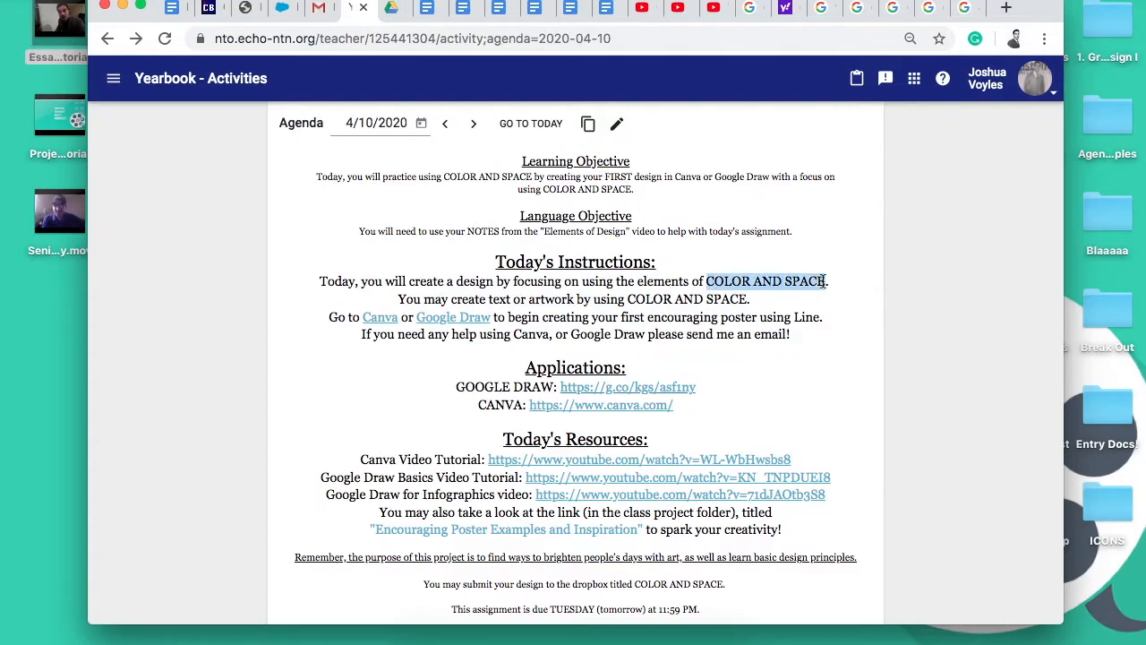
{"action": "left_click", "coordinate": [759, 347]}
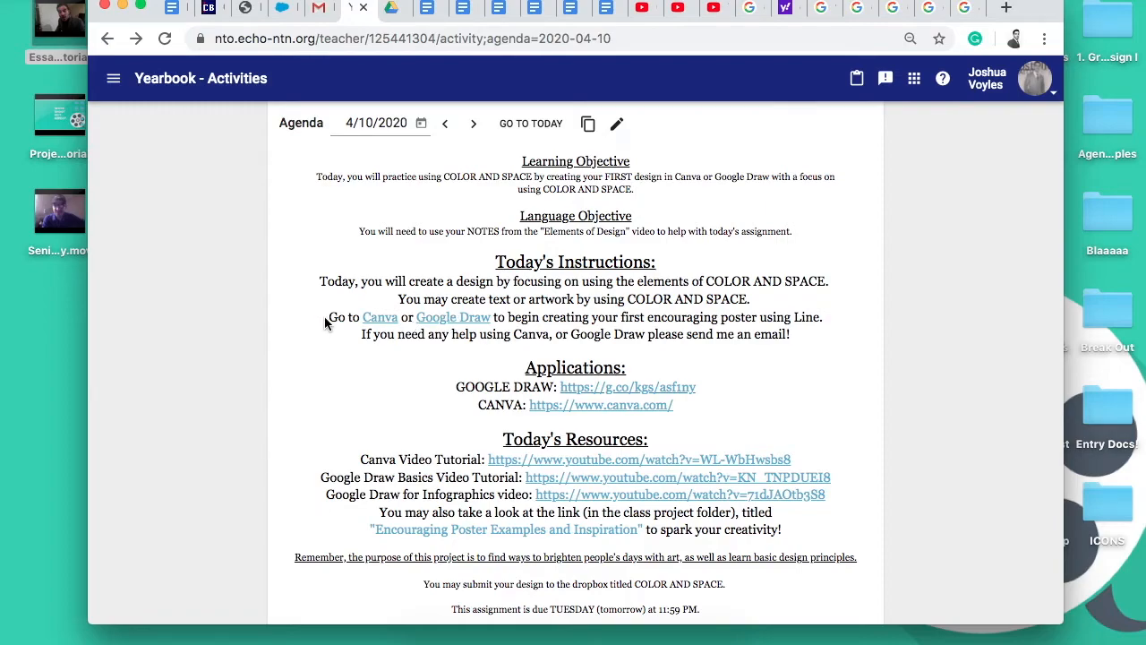
{"action": "left_click_drag", "start_coordinate": [324, 317], "coordinate": [496, 320]}
{"action": "left_click", "coordinate": [506, 320]}
{"action": "left_click_drag", "start_coordinate": [502, 319], "coordinate": [359, 319]}
{"action": "left_click", "coordinate": [380, 348]}
{"action": "left_click_drag", "start_coordinate": [417, 319], "coordinate": [492, 318]}
{"action": "left_click", "coordinate": [524, 319]}
{"action": "mouse_move", "coordinate": [524, 368]}
{"action": "left_mouse_down"}
{"action": "mouse_move", "coordinate": [601, 371]}
{"action": "mouse_move", "coordinate": [665, 407]}
{"action": "left_mouse_up"}
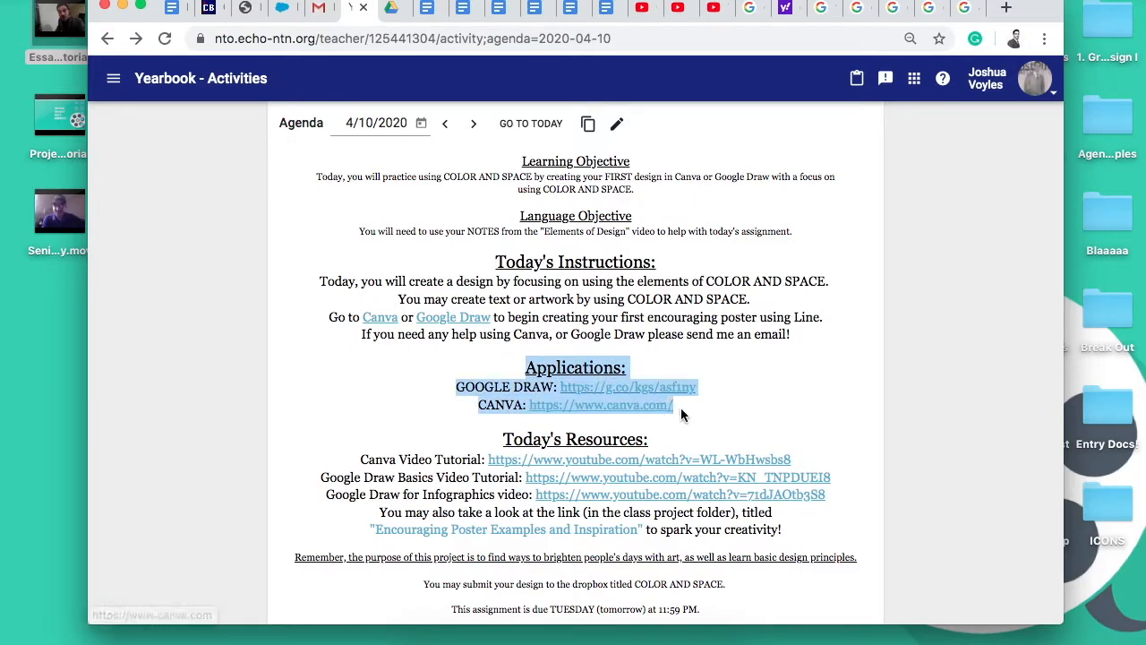
{"action": "left_click", "coordinate": [684, 412]}
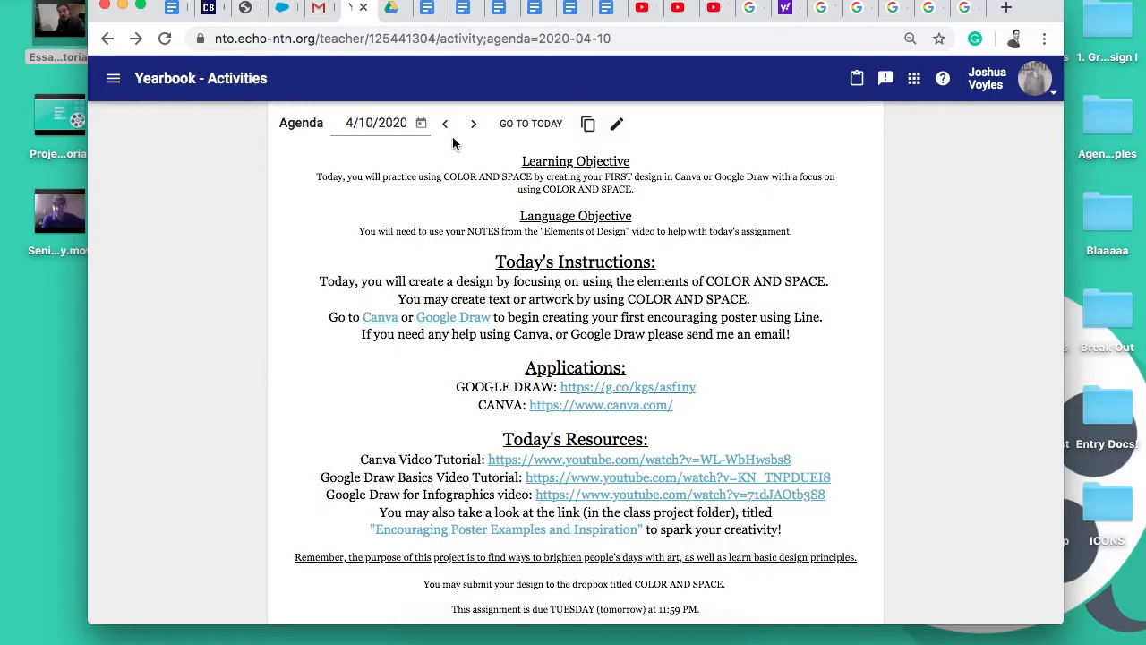
- Open the agenda's Google Draw link in a new tab and start a blank drawing from the Google Drawings search result
{"action": "right_click", "coordinate": [624, 387]}
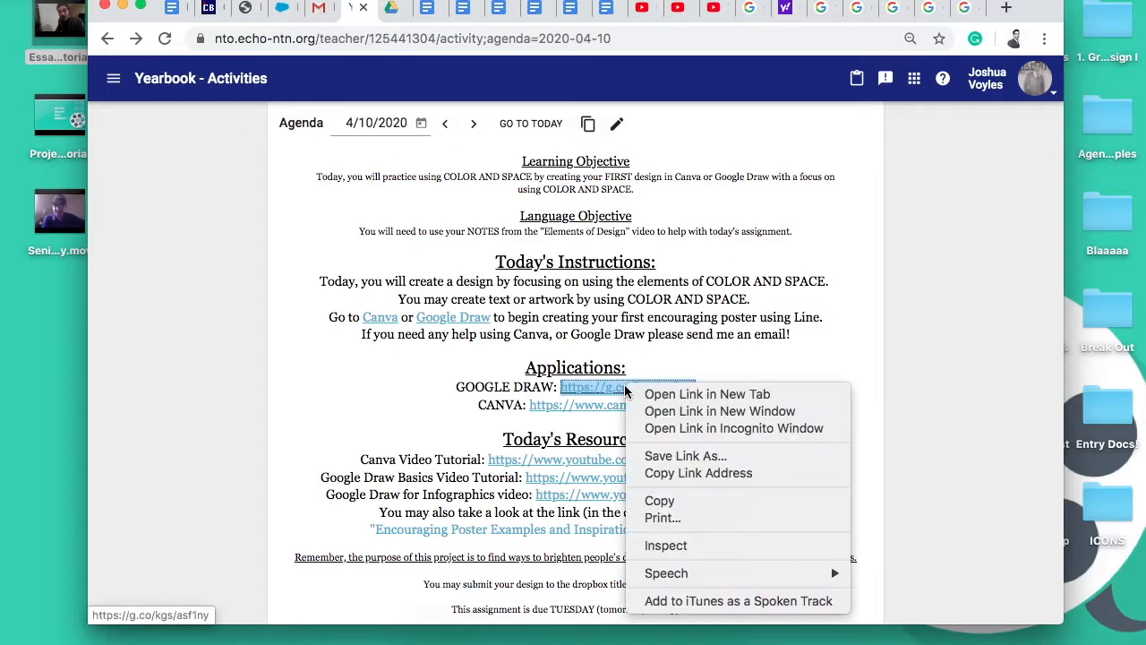
{"action": "left_click", "coordinate": [671, 394]}
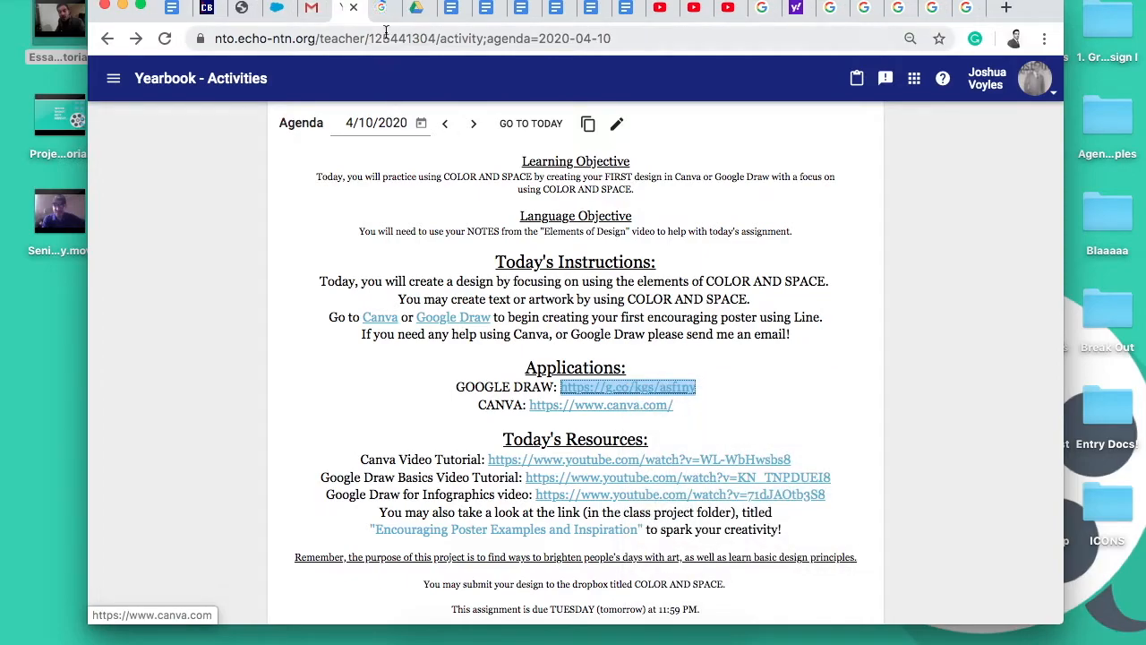
{"action": "left_click", "coordinate": [381, 8]}
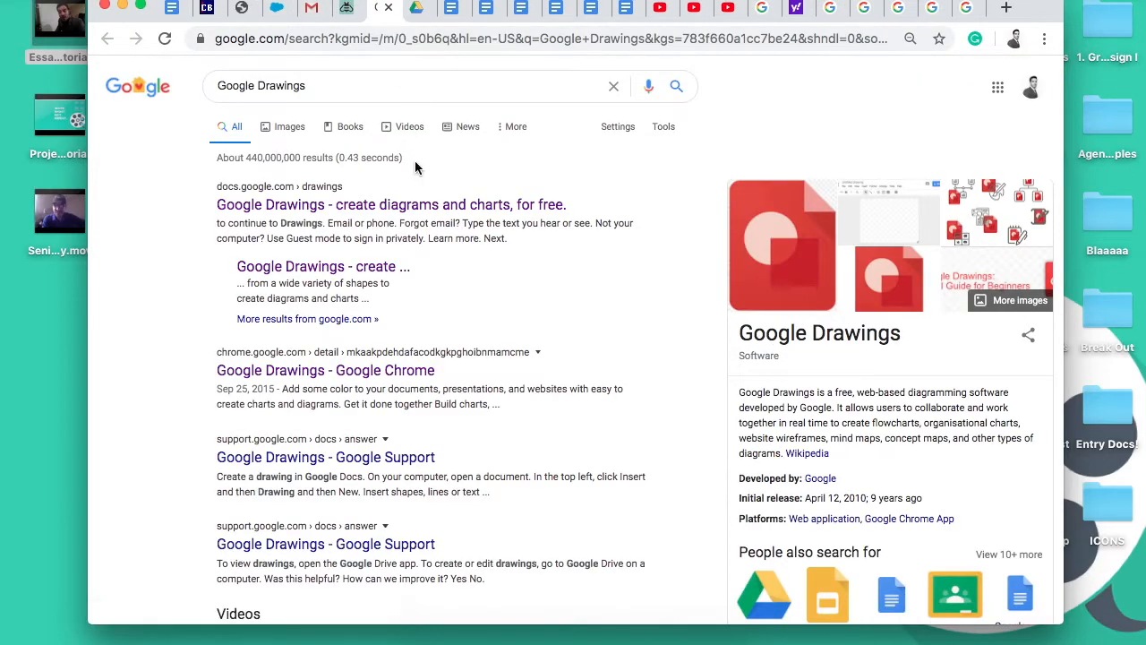
{"action": "left_click", "coordinate": [563, 205]}
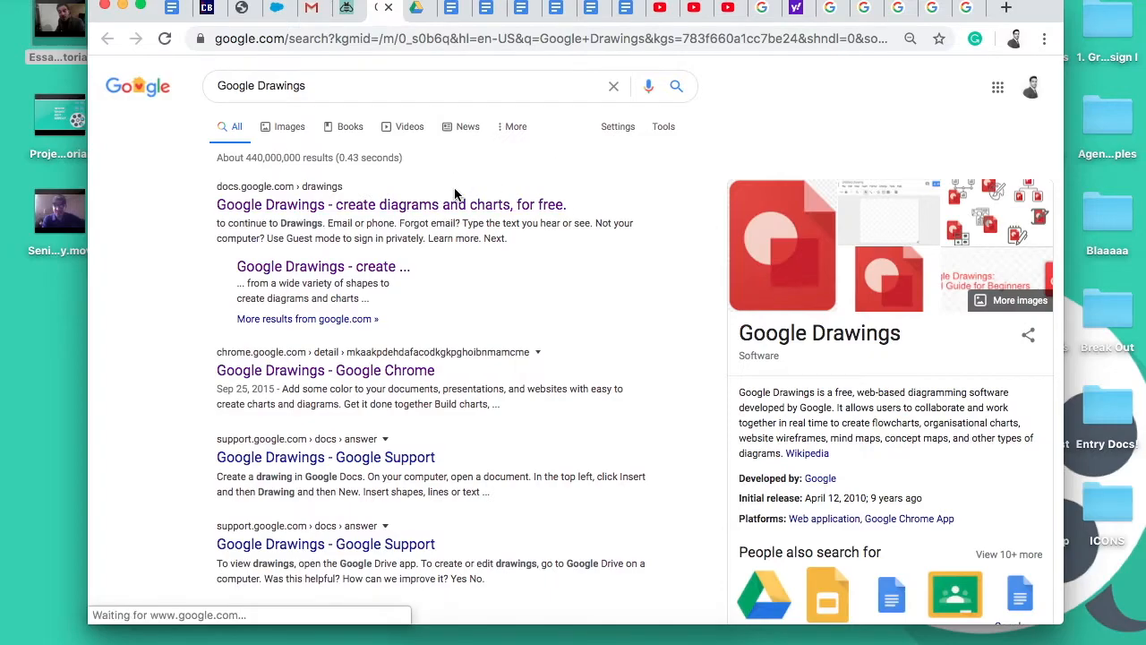
{"action": "left_click", "coordinate": [322, 268]}
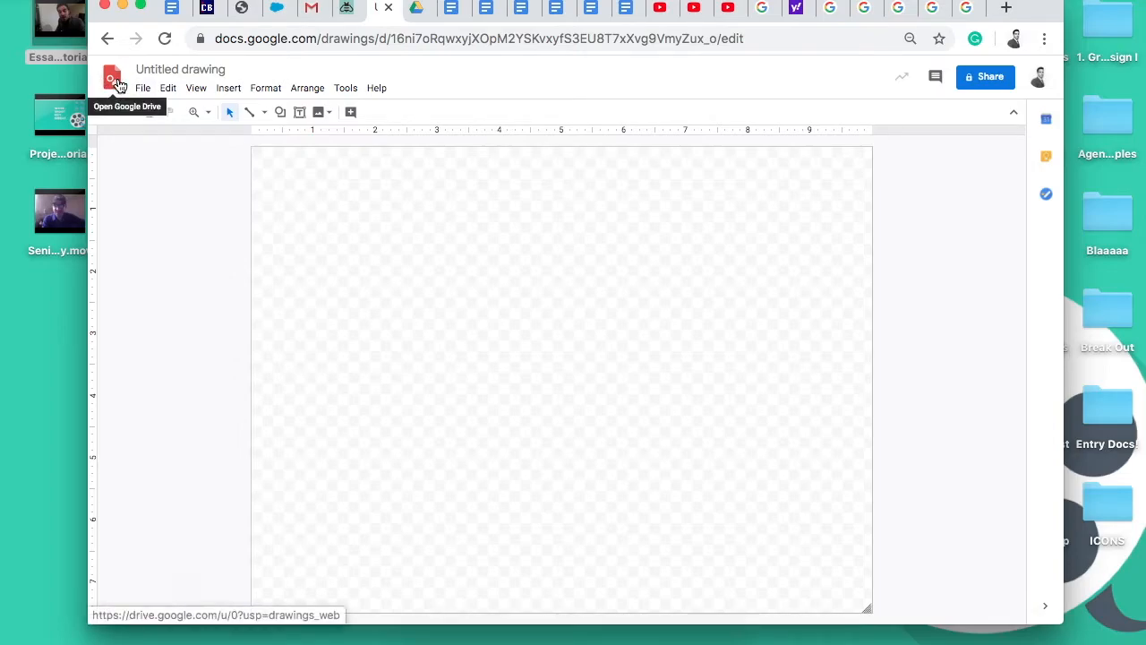
{"action": "left_click", "coordinate": [419, 10]}
{"action": "left_click", "coordinate": [383, 13]}
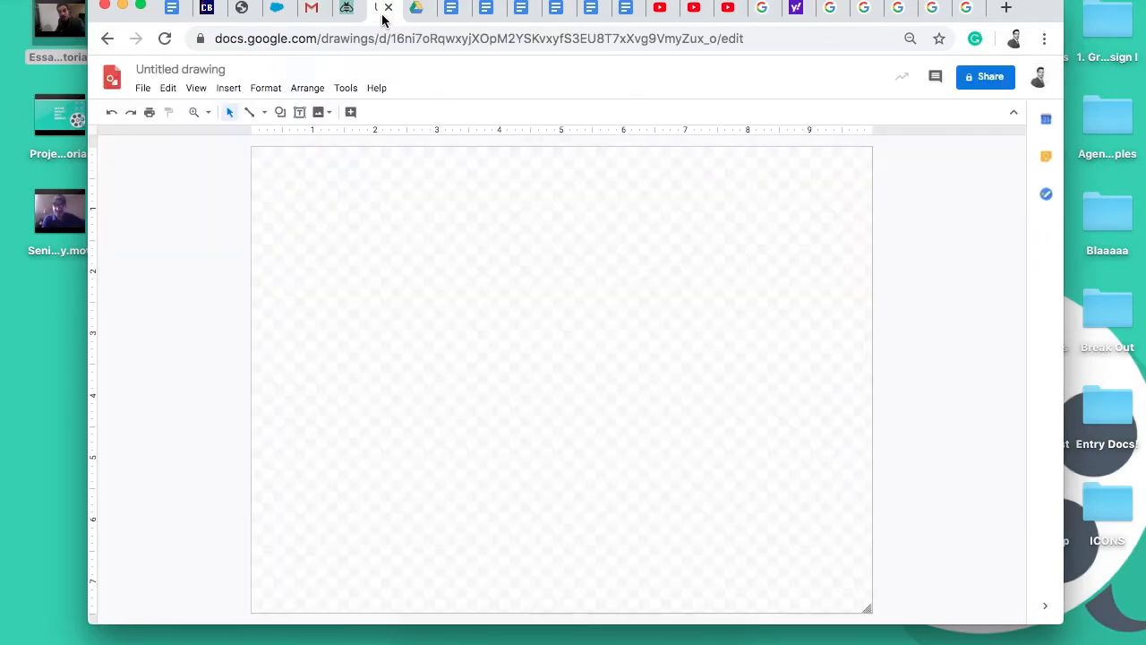
- Rename the untitled drawing with the teacher's short name followed by "- Color & Space Poster"
{"action": "left_click", "coordinate": [195, 70]}
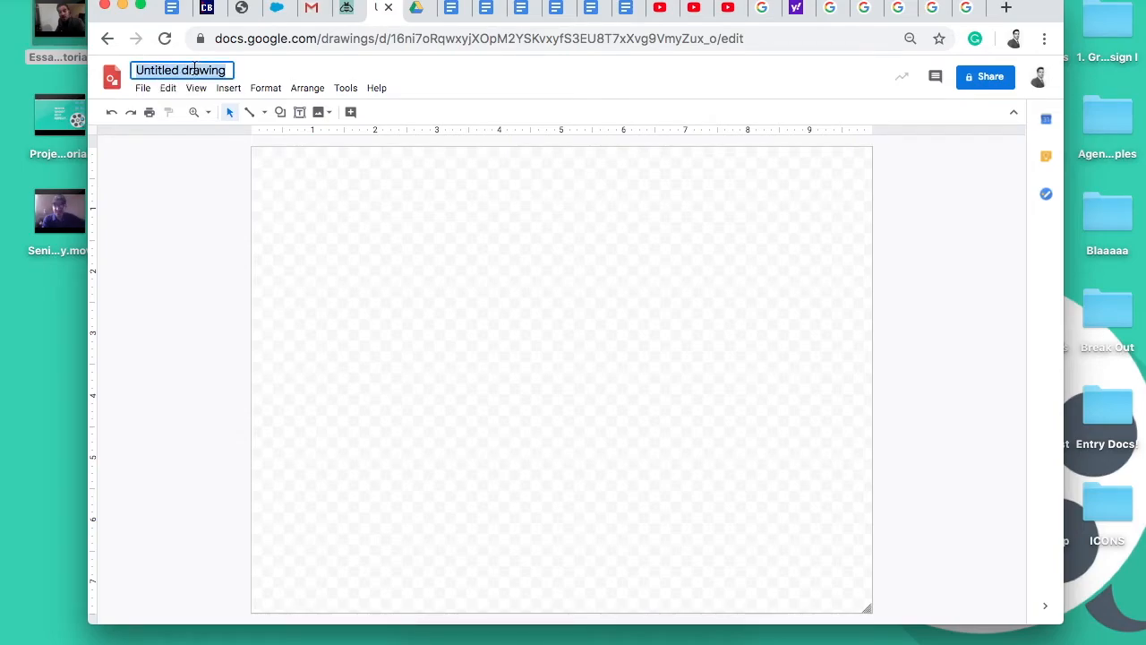
{"action": "key", "text": "BackSpace"}
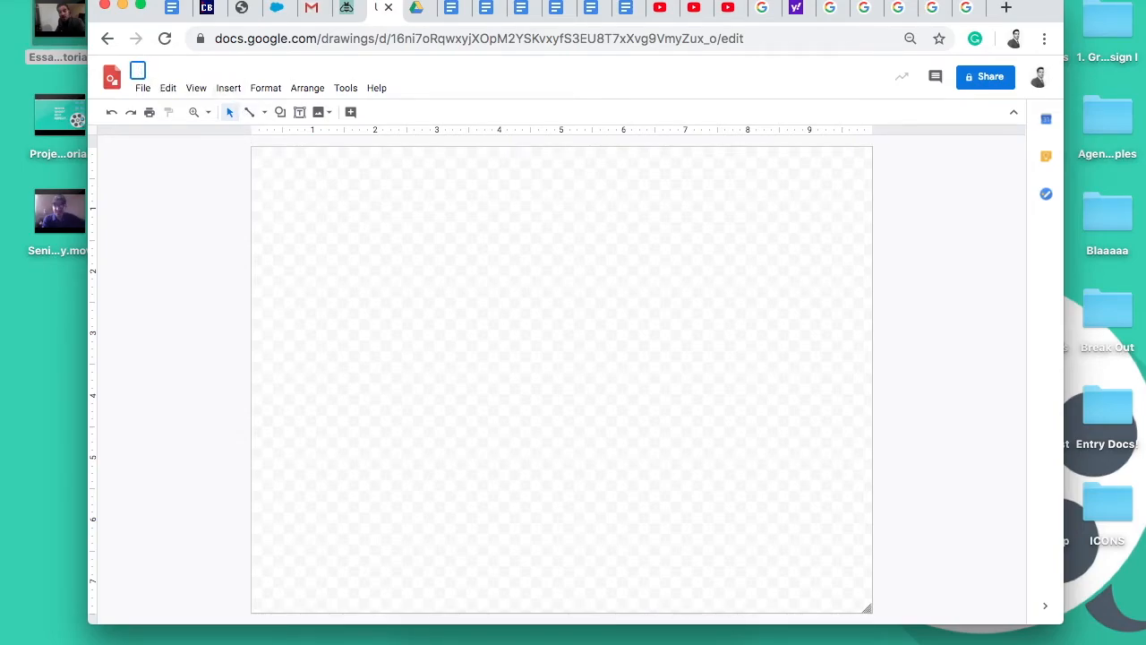
{"action": "type", "text": "Mr. V - Color "}
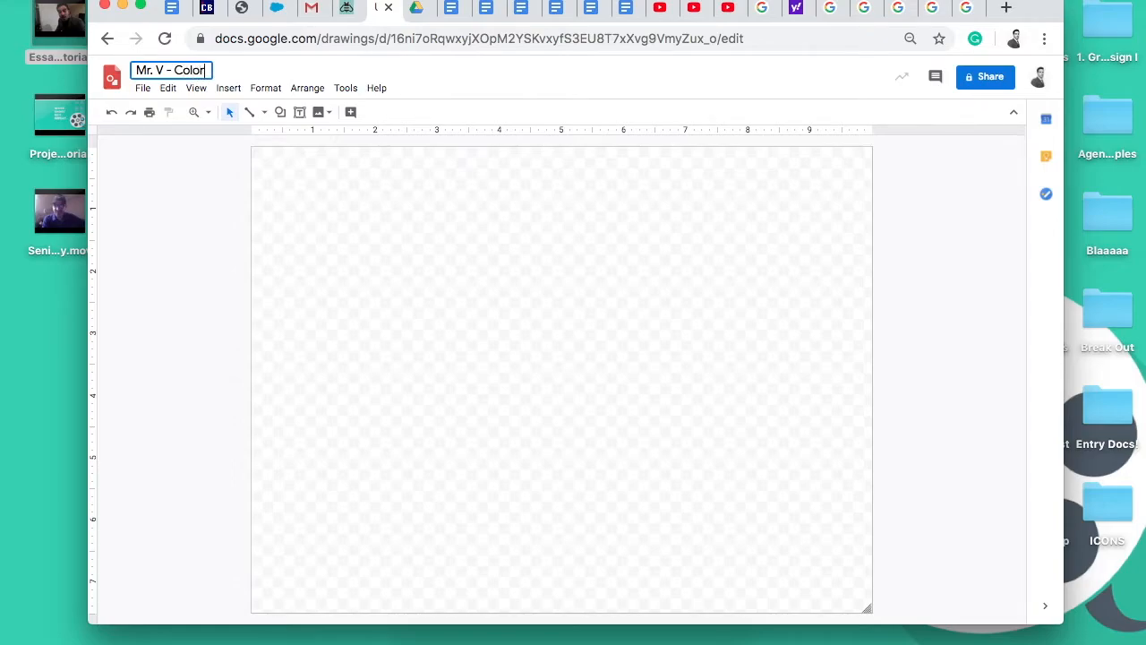
{"action": "type", "text": "& Space Poster"}
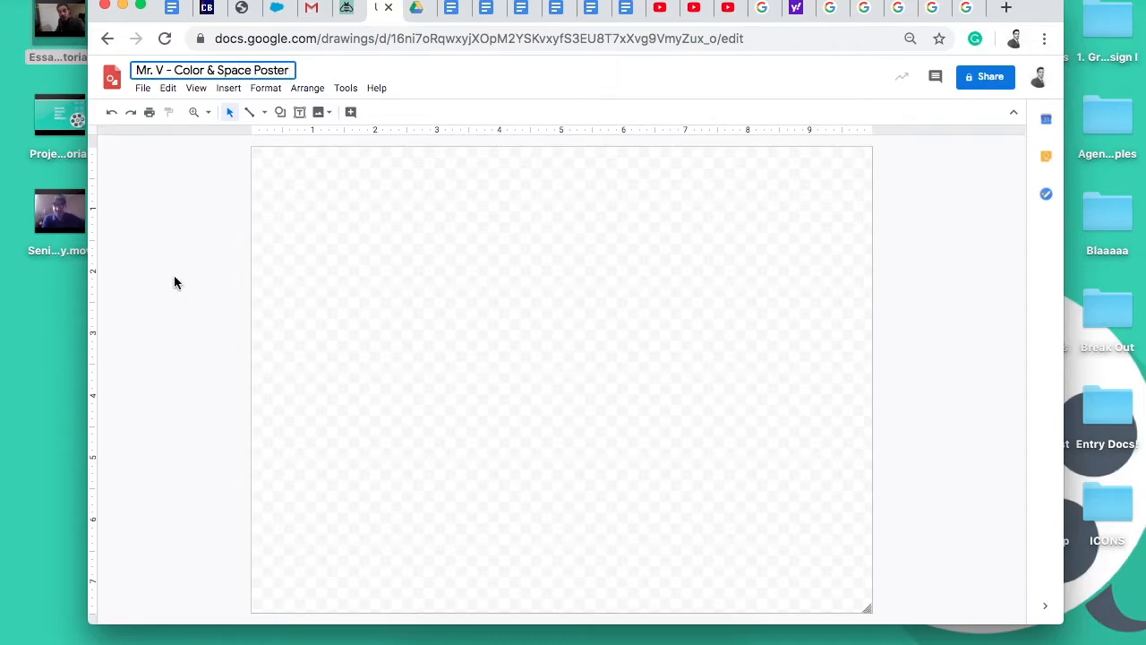
{"action": "key", "text": "Return"}
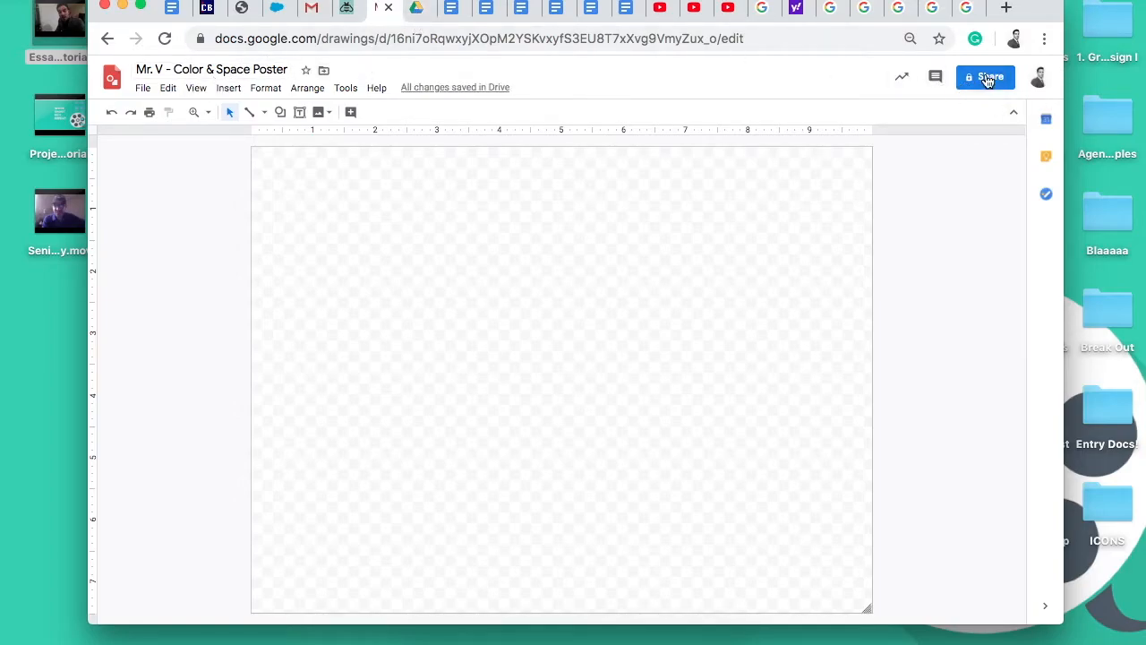
- Switch to Google Drive, reload My Drive to check for the renamed drawing, and return to the drawing
{"action": "left_click", "coordinate": [417, 16]}
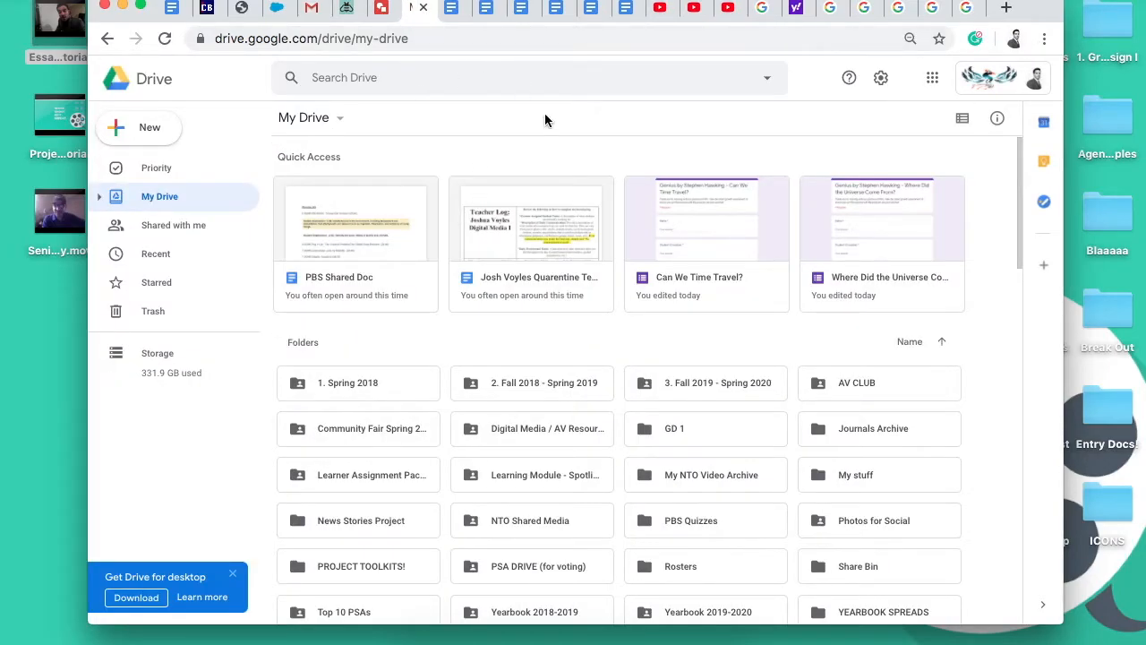
{"action": "left_click", "coordinate": [142, 79]}
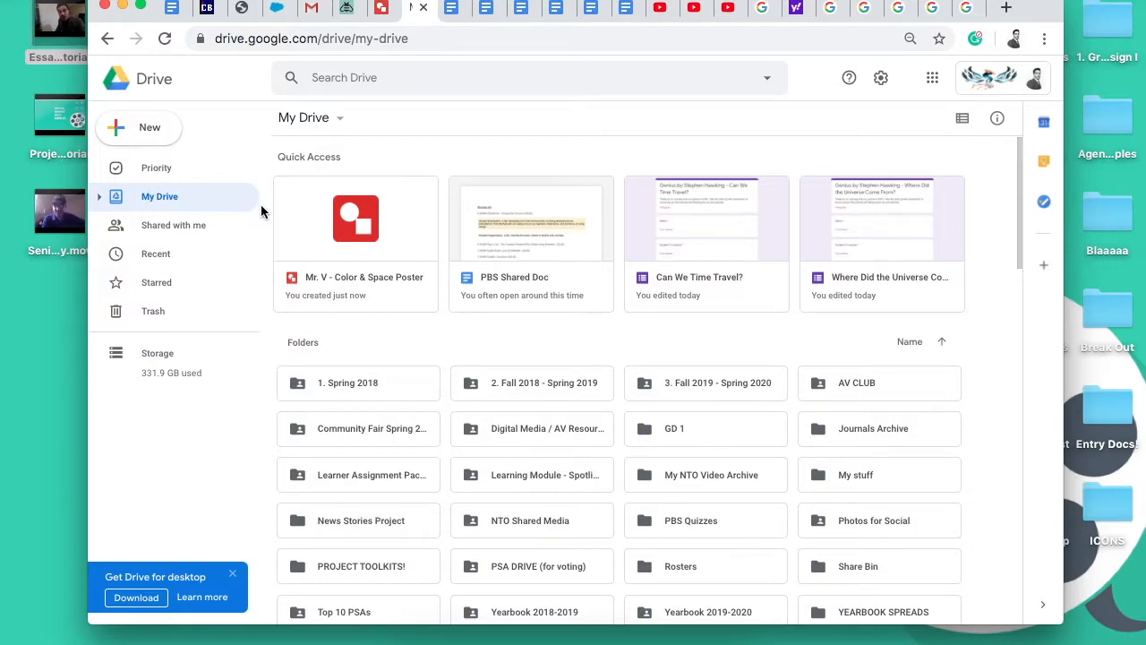
{"action": "left_click", "coordinate": [382, 13]}
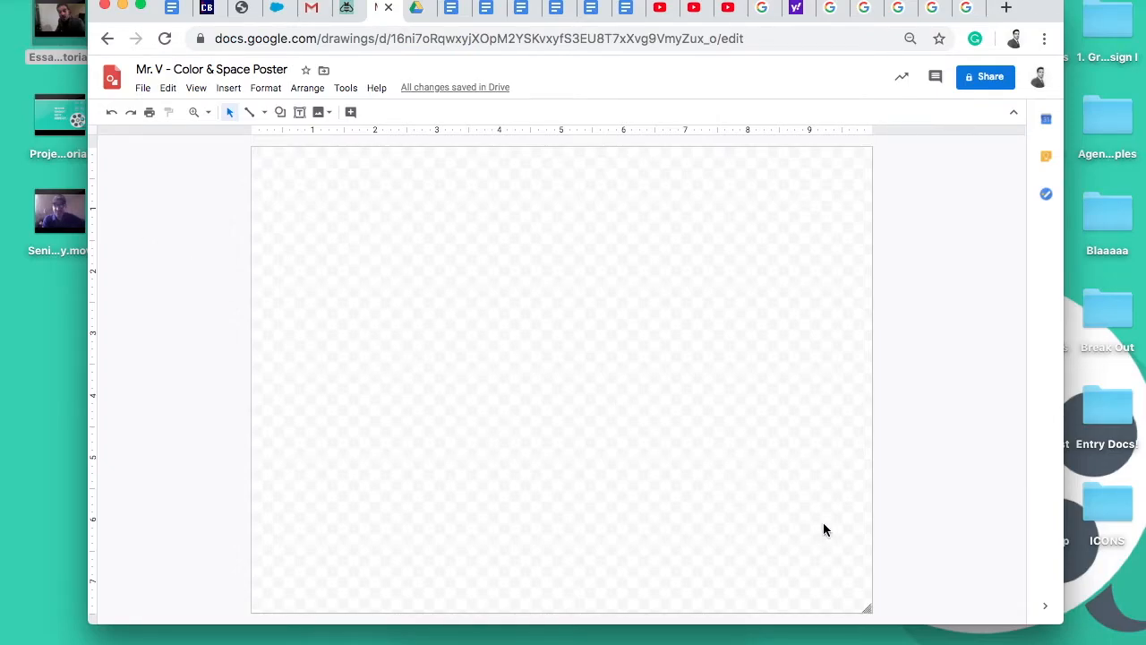
- Set the drawing's page size to a custom 8.5 × 11 inches
{"action": "left_click_drag", "start_coordinate": [865, 609], "coordinate": [576, 618]}
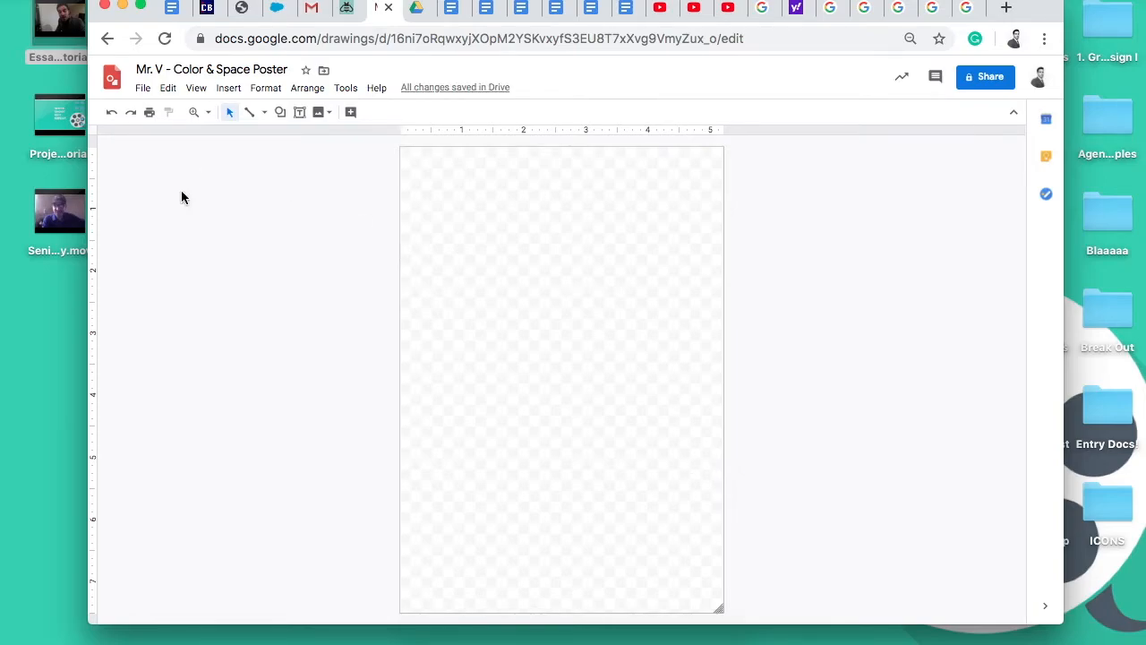
{"action": "left_click", "coordinate": [144, 90]}
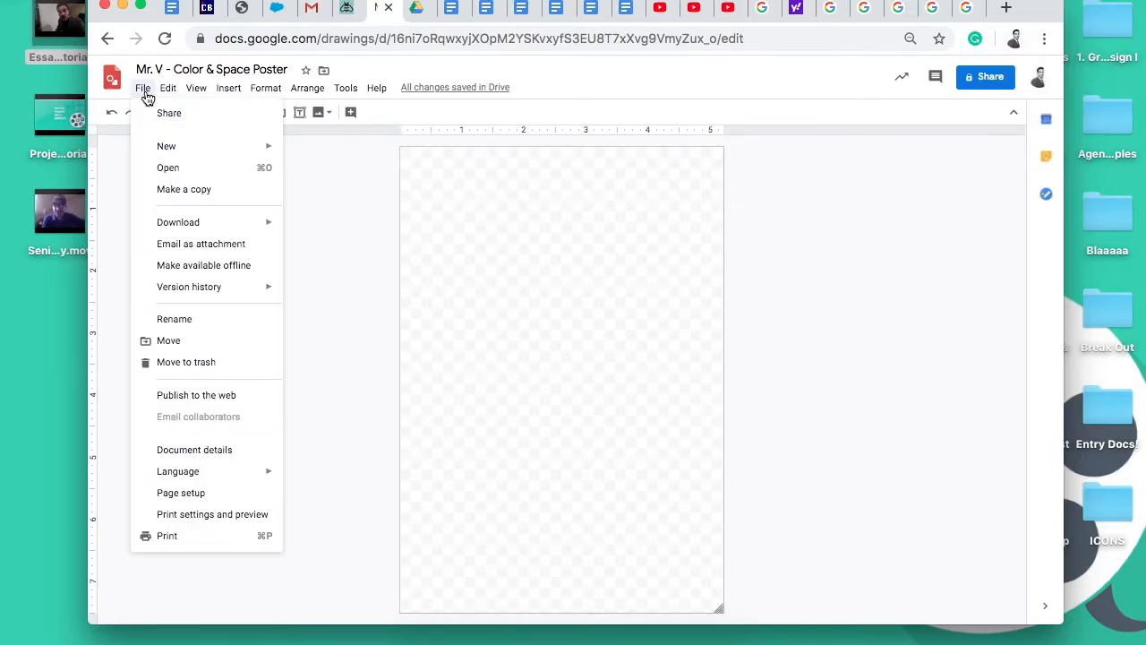
{"action": "left_click", "coordinate": [197, 494]}
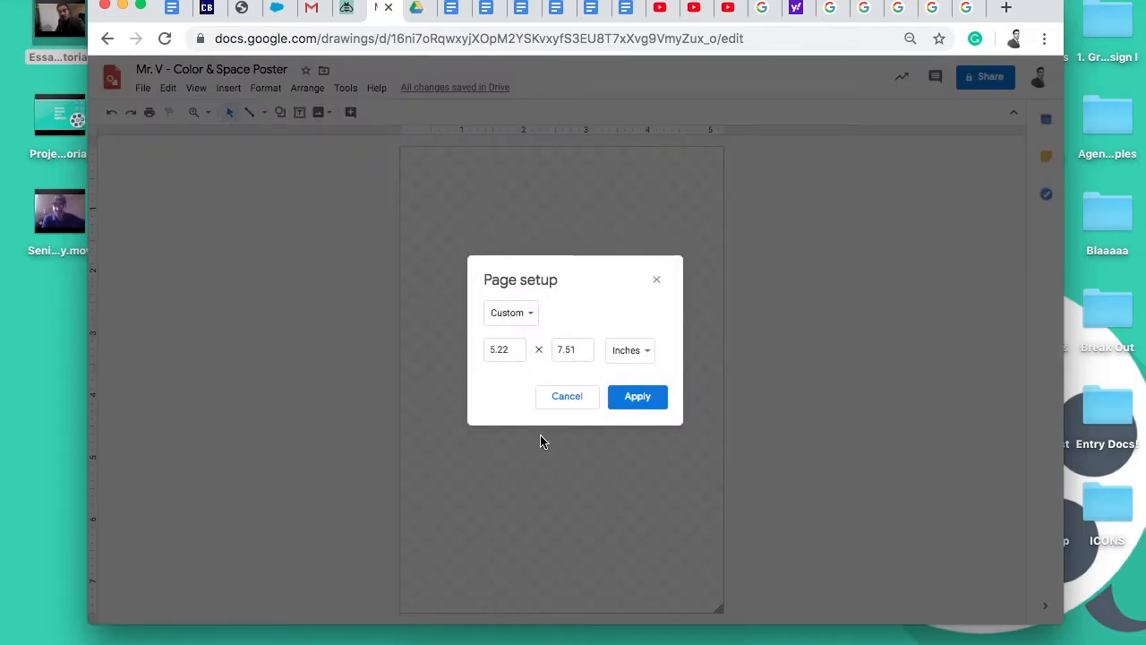
{"action": "left_click", "coordinate": [511, 349]}
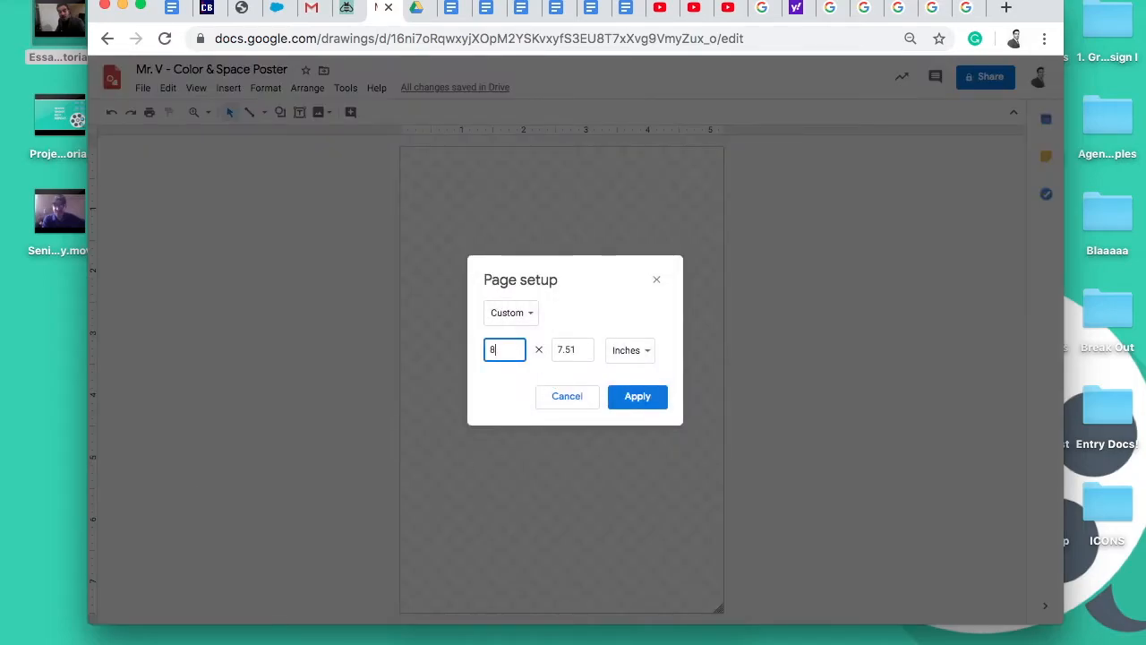
{"action": "type", "text": "8.5"}
{"action": "left_click", "coordinate": [589, 350]}
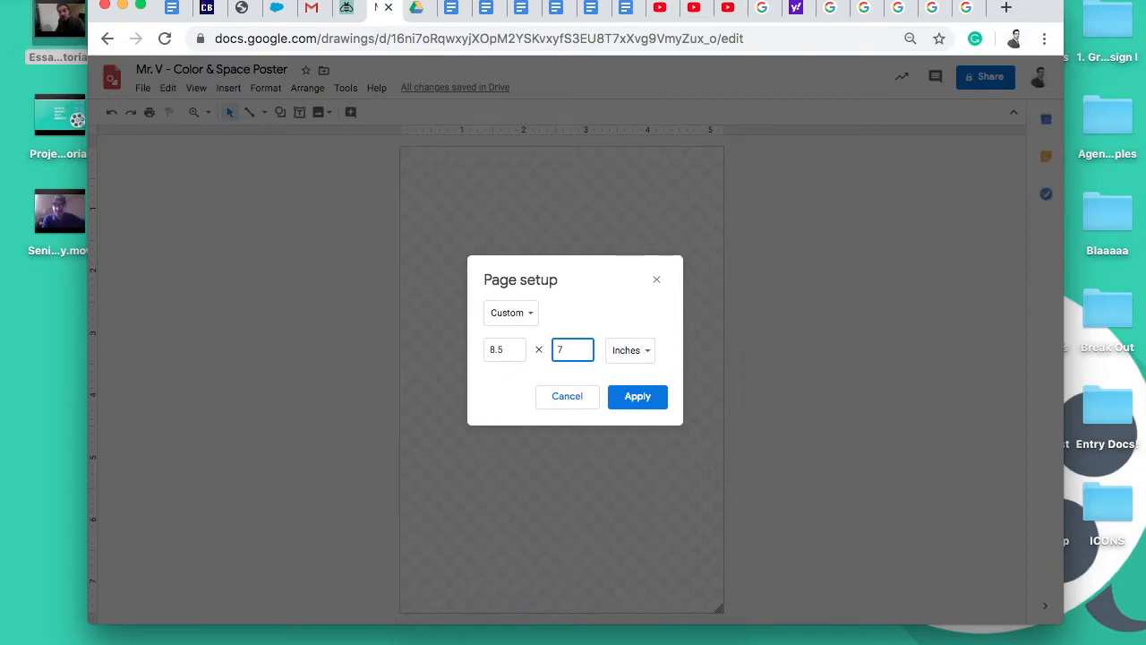
{"action": "type", "text": "11"}
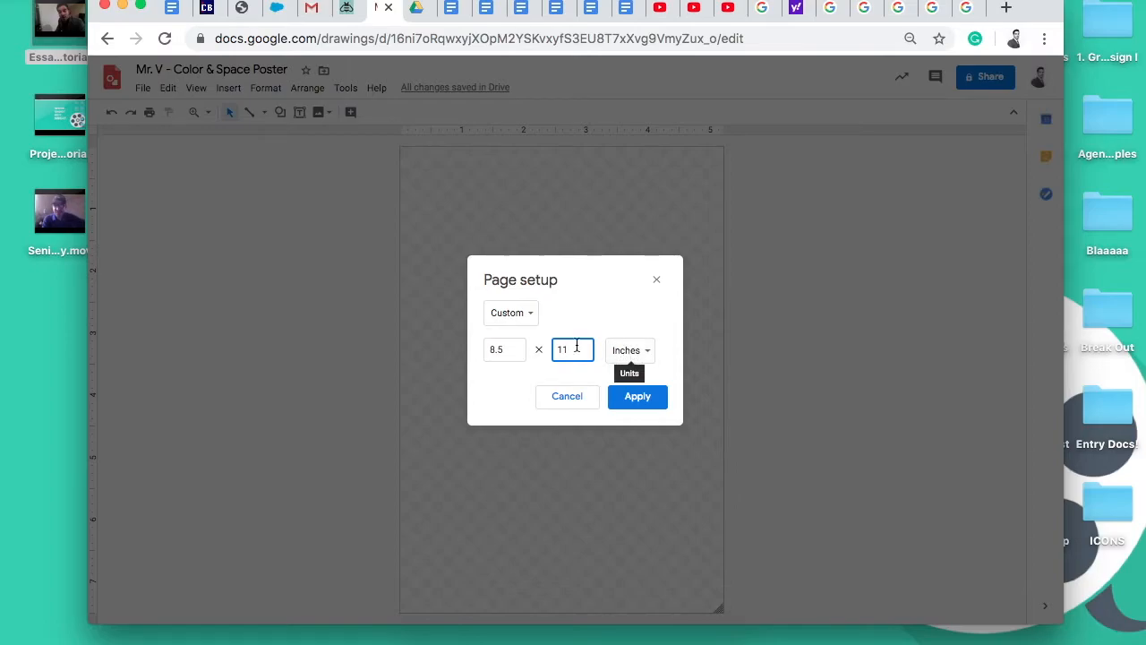
{"action": "left_click", "coordinate": [618, 352]}
{"action": "left_click", "coordinate": [636, 358]}
{"action": "left_click", "coordinate": [525, 315]}
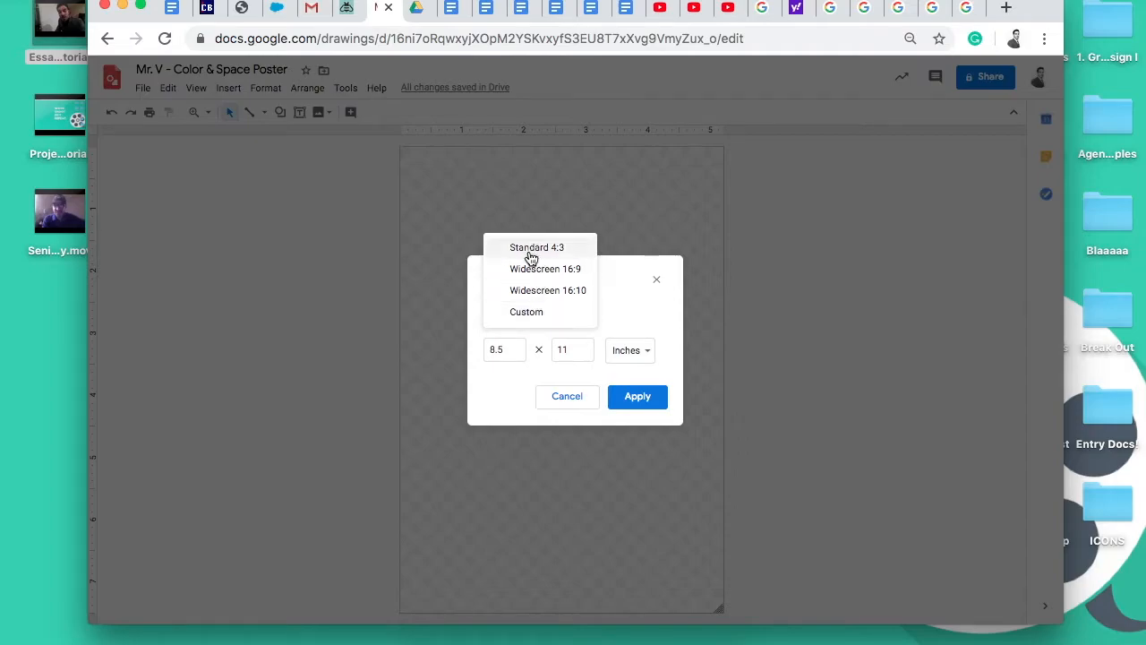
{"action": "left_click", "coordinate": [538, 313]}
{"action": "left_click", "coordinate": [652, 398]}
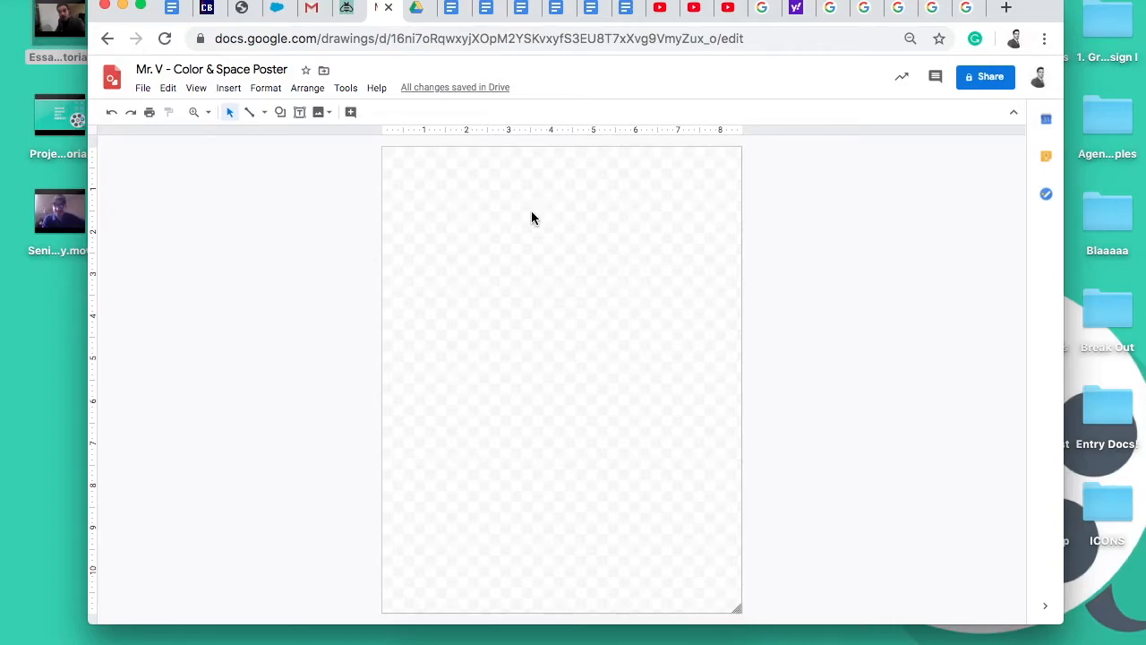
{"action": "right_click", "coordinate": [350, 306]}
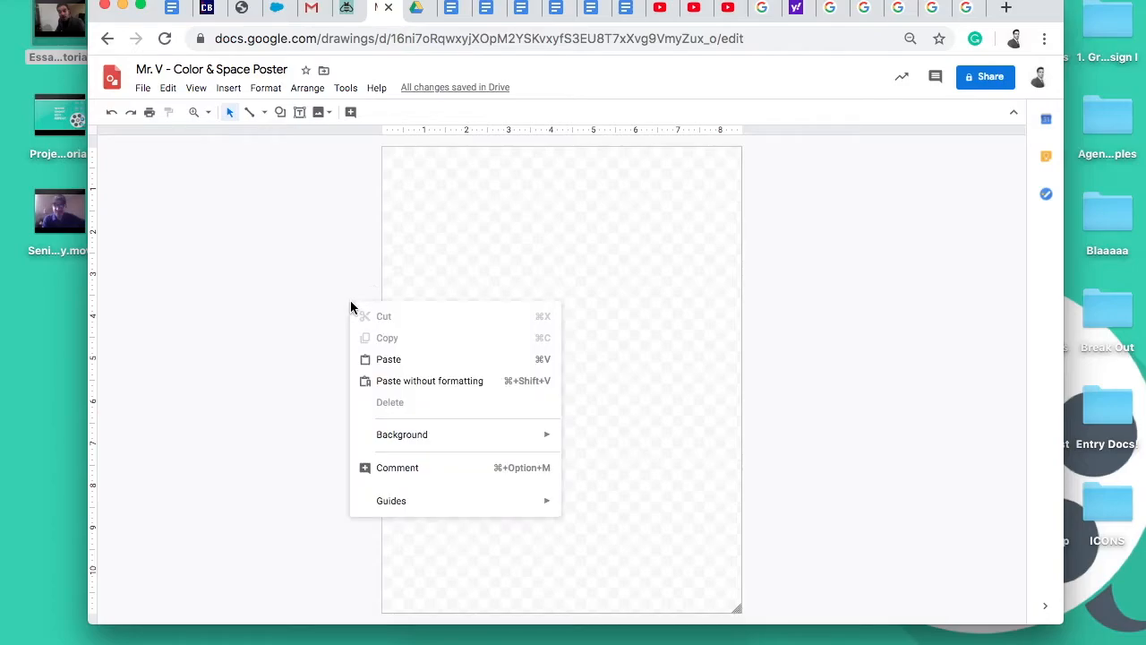
{"action": "mouse_move", "coordinate": [540, 433]}
{"action": "left_click", "coordinate": [313, 435]}
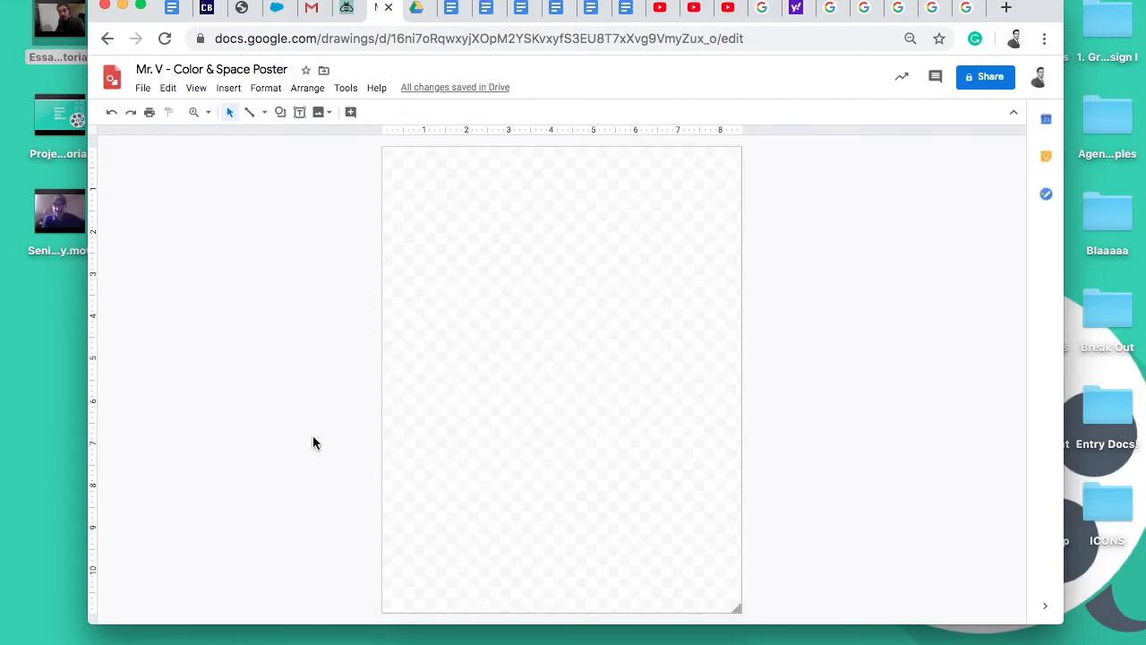
- Fill the page background with a custom solid muted plum colour, hex #845165ff
{"action": "right_click", "coordinate": [424, 375]}
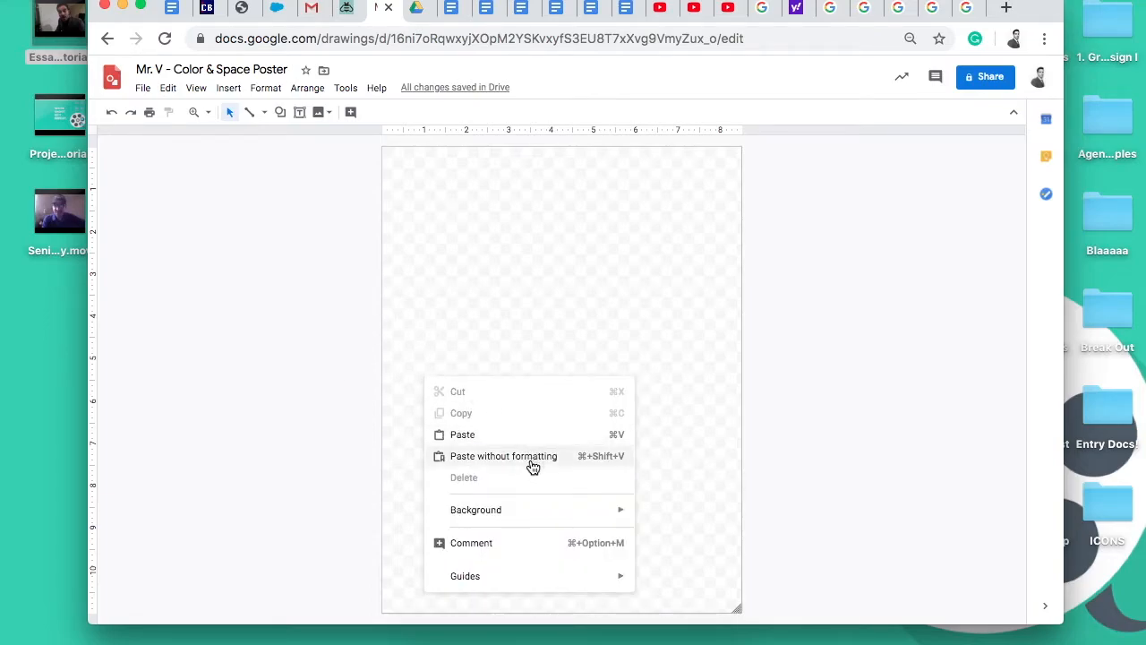
{"action": "mouse_move", "coordinate": [532, 512]}
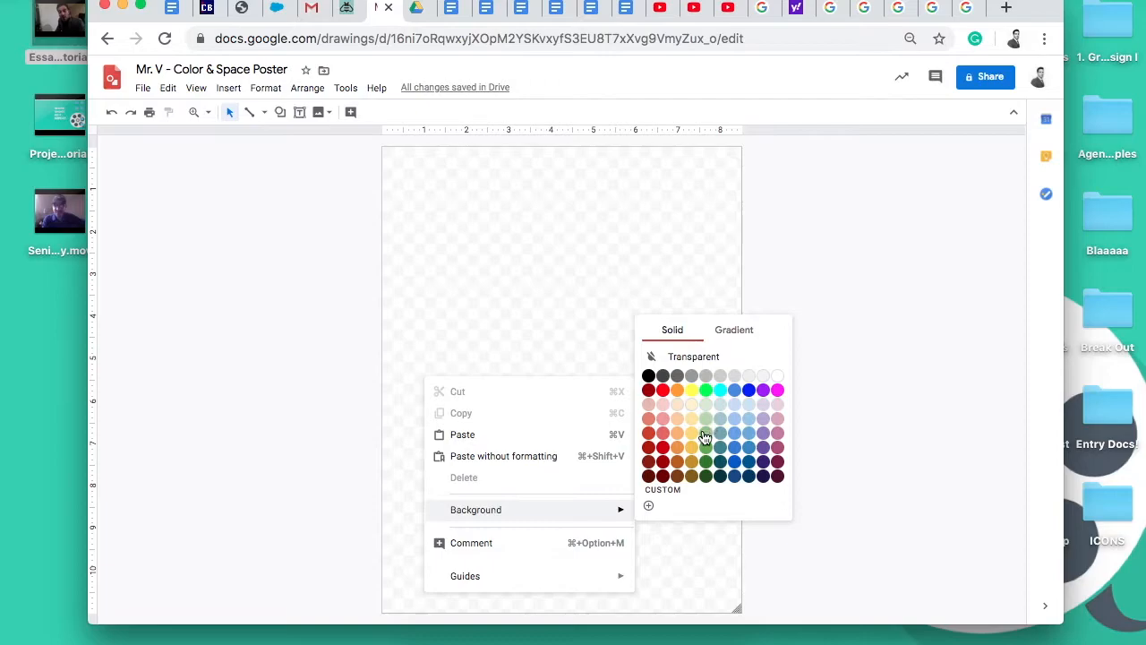
{"action": "left_click", "coordinate": [648, 507]}
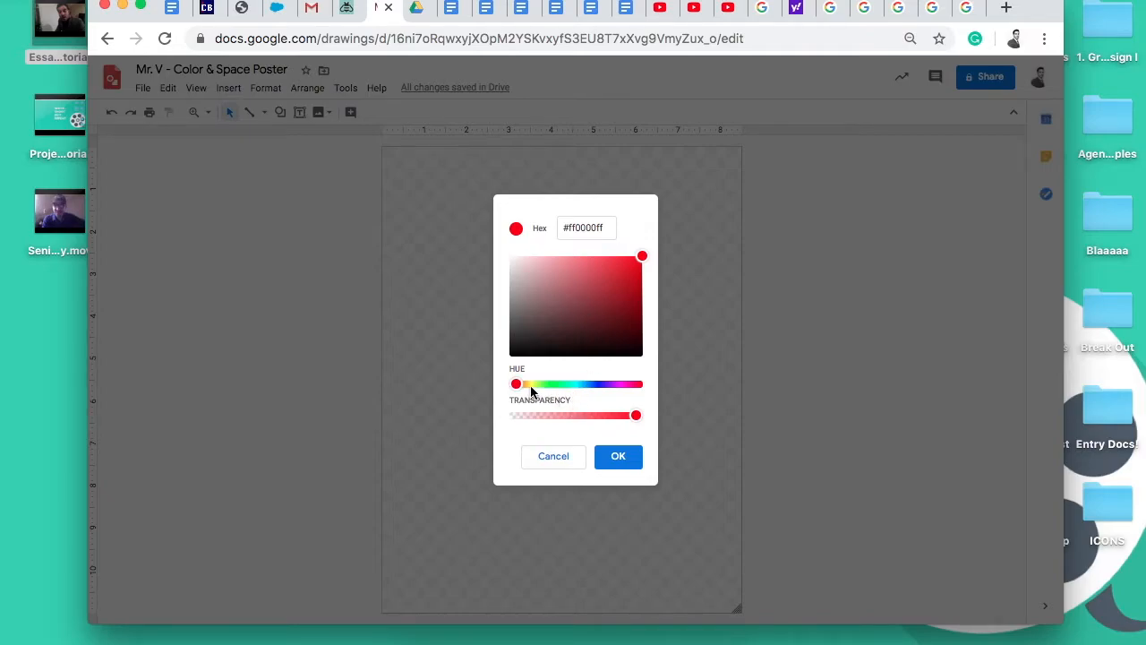
{"action": "left_click", "coordinate": [629, 385]}
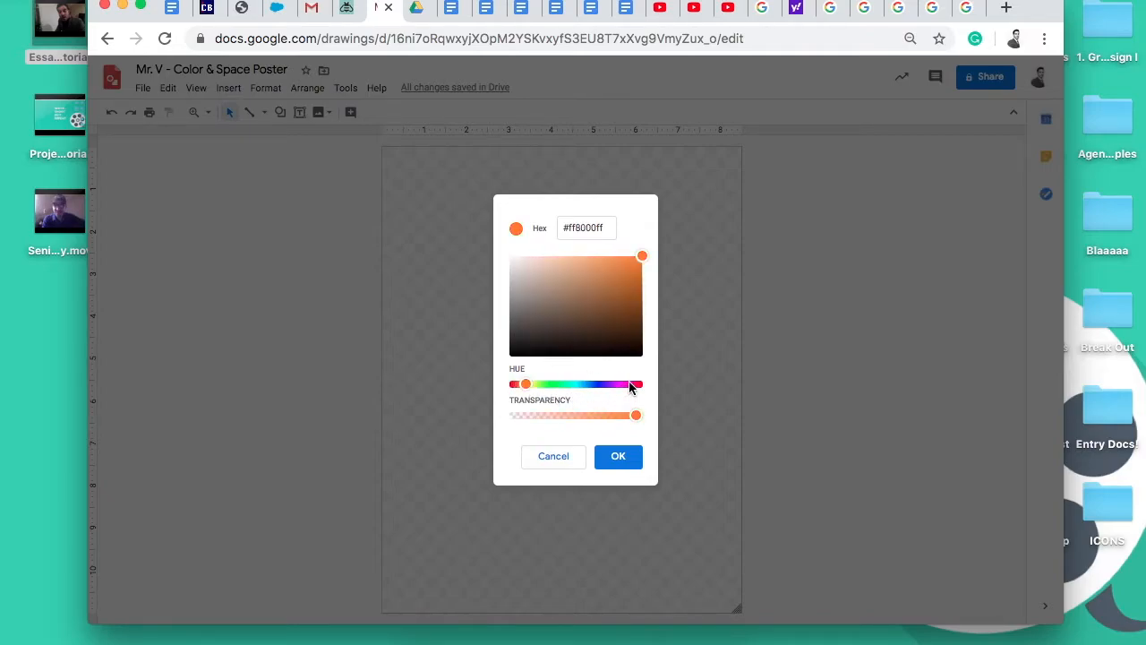
{"action": "left_click_drag", "start_coordinate": [533, 387], "coordinate": [633, 392]}
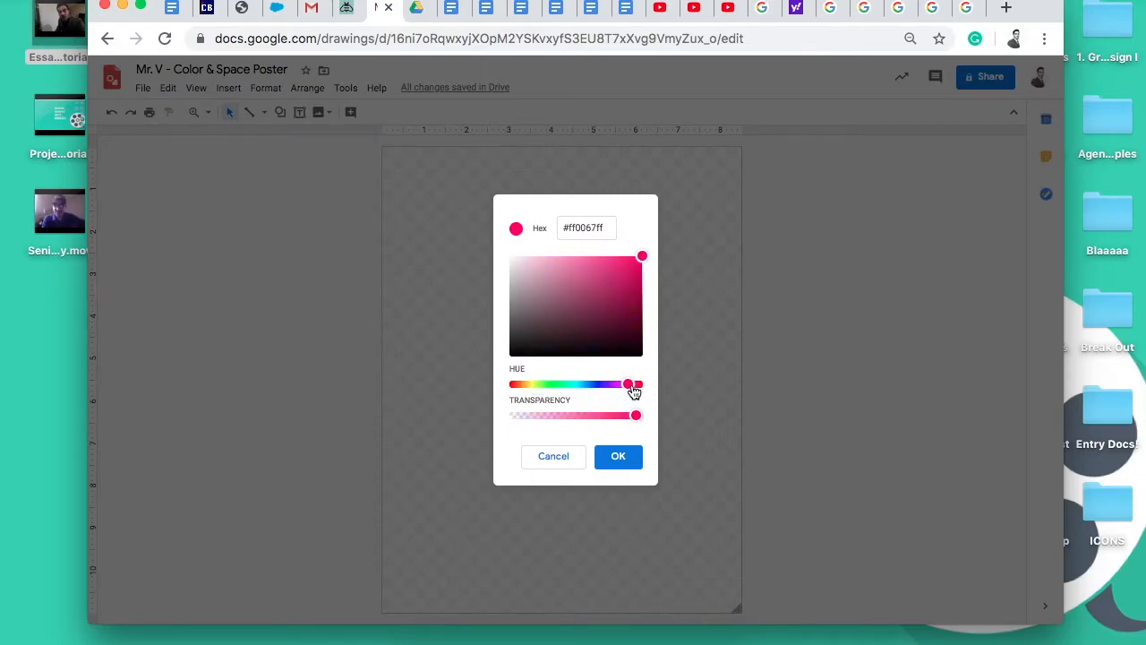
{"action": "left_click_drag", "start_coordinate": [555, 315], "coordinate": [562, 310]}
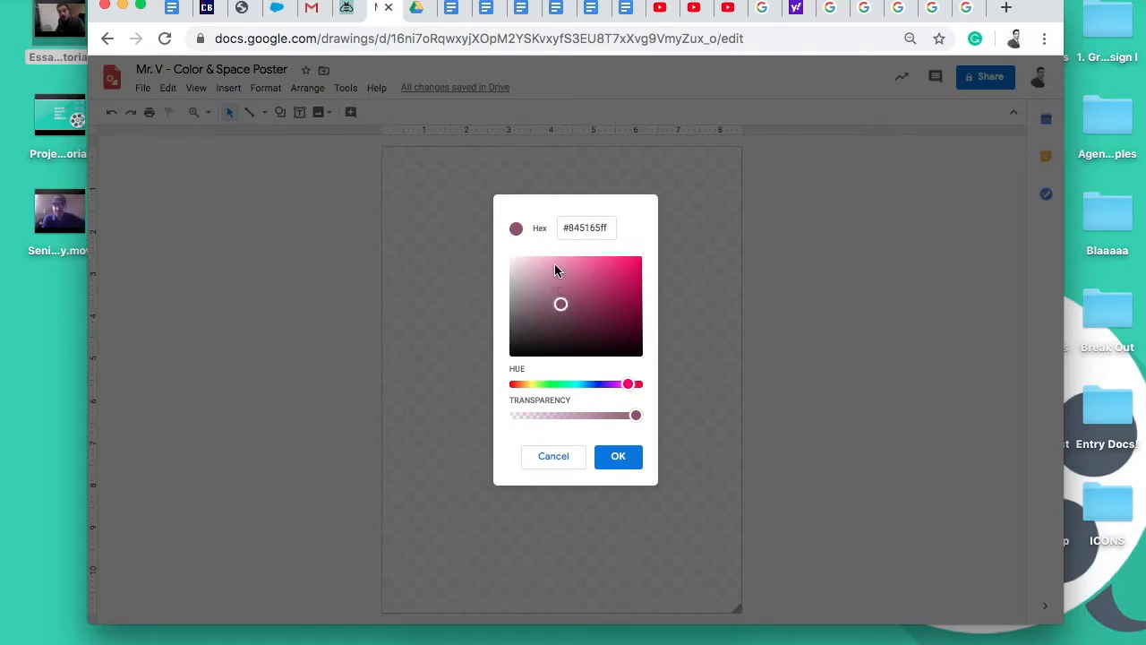
{"action": "left_click", "coordinate": [620, 461]}
{"action": "left_click", "coordinate": [619, 458]}
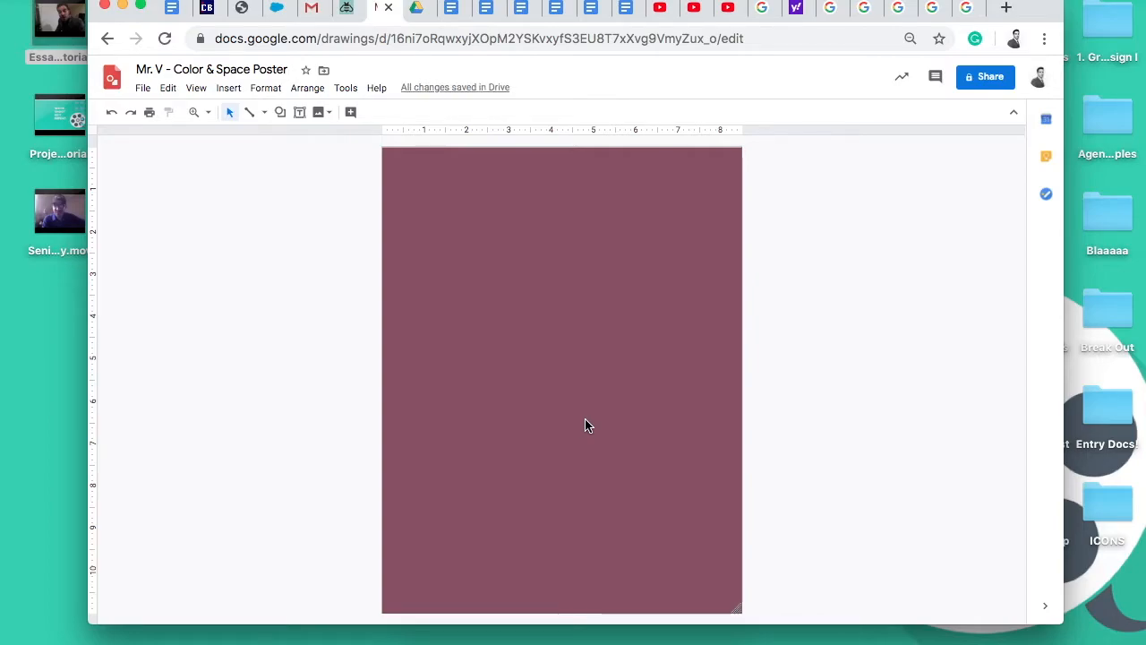
{"action": "left_click", "coordinate": [252, 118]}
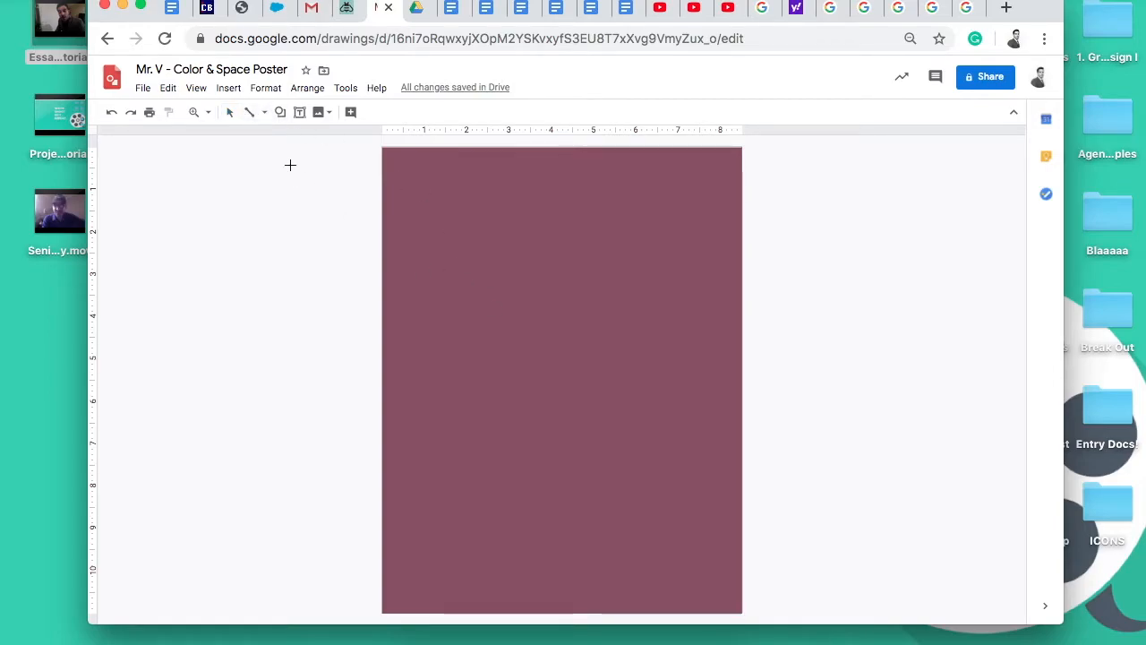
{"action": "left_click", "coordinate": [265, 113]}
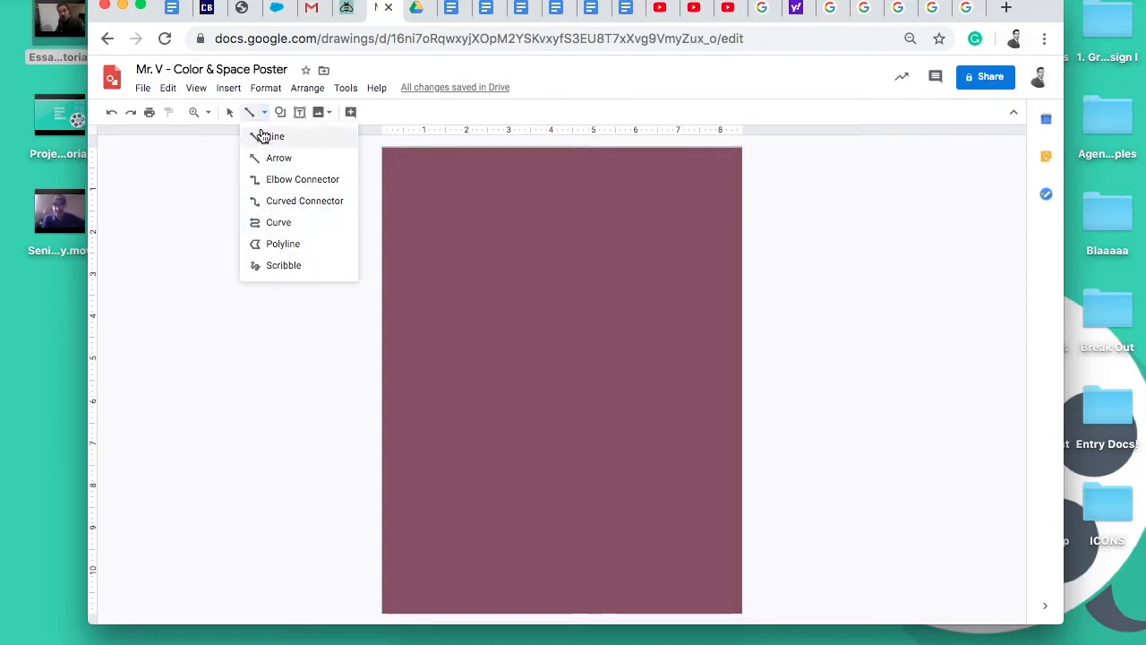
{"action": "left_click", "coordinate": [279, 114]}
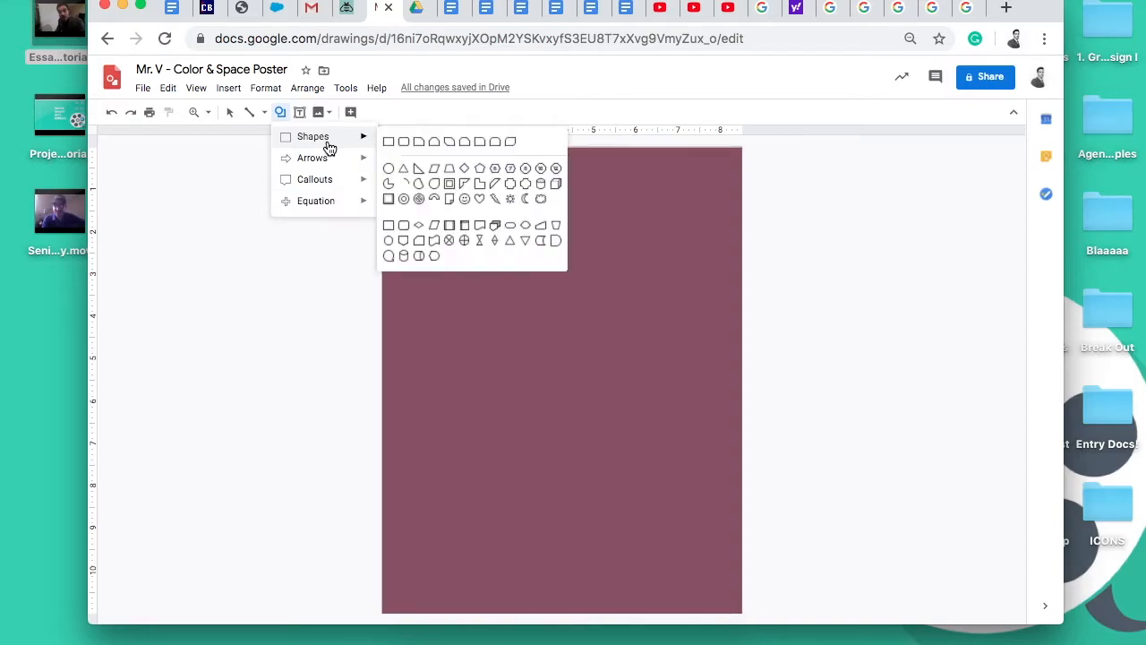
{"action": "left_click", "coordinate": [302, 118]}
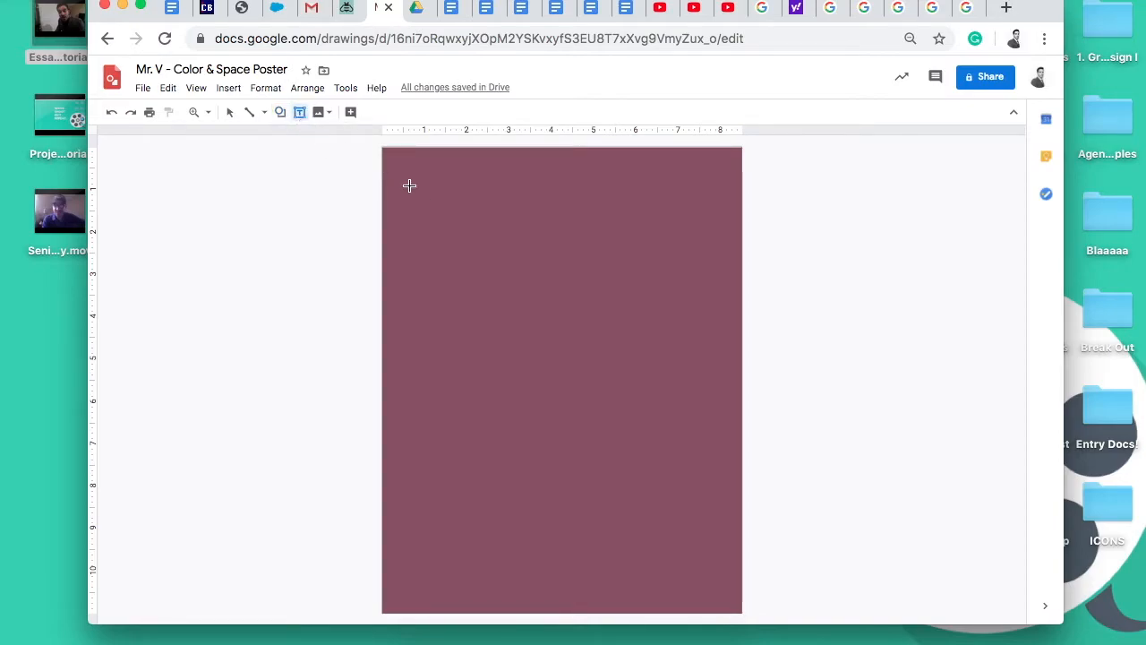
{"action": "left_click", "coordinate": [330, 114]}
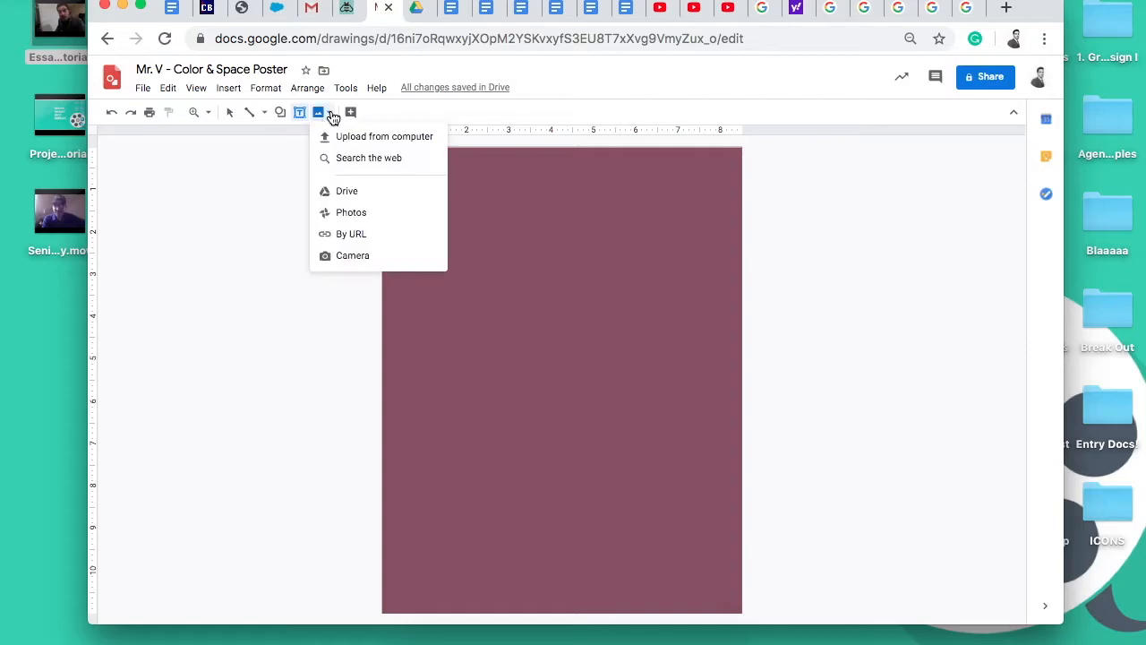
{"action": "left_click", "coordinate": [274, 176]}
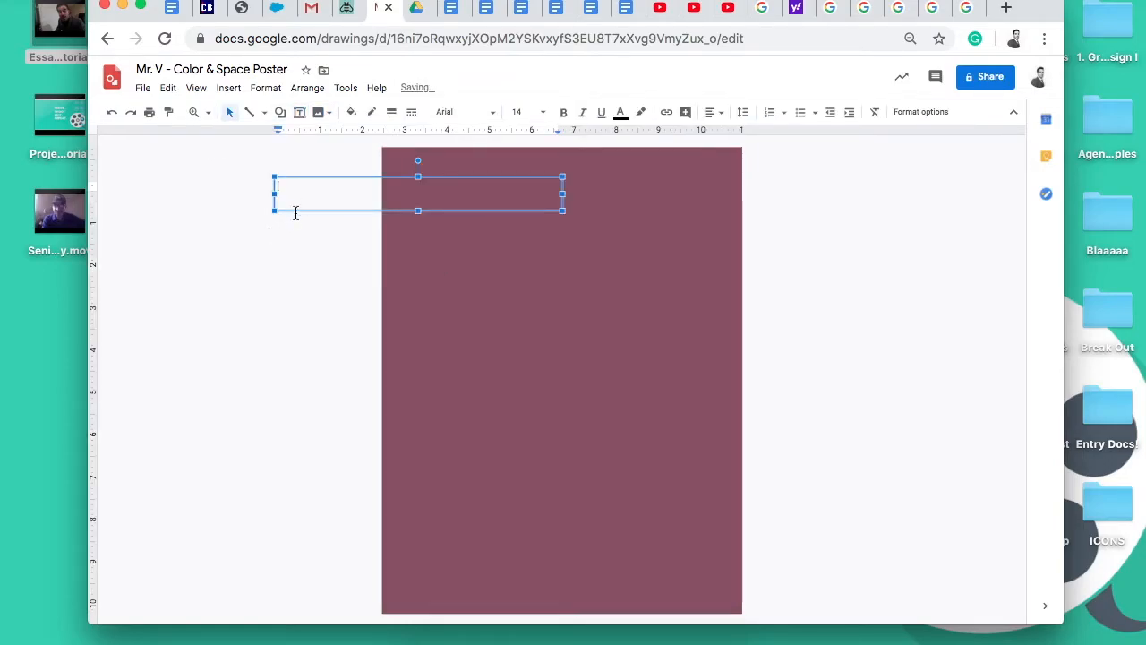
{"action": "left_click", "coordinate": [231, 114]}
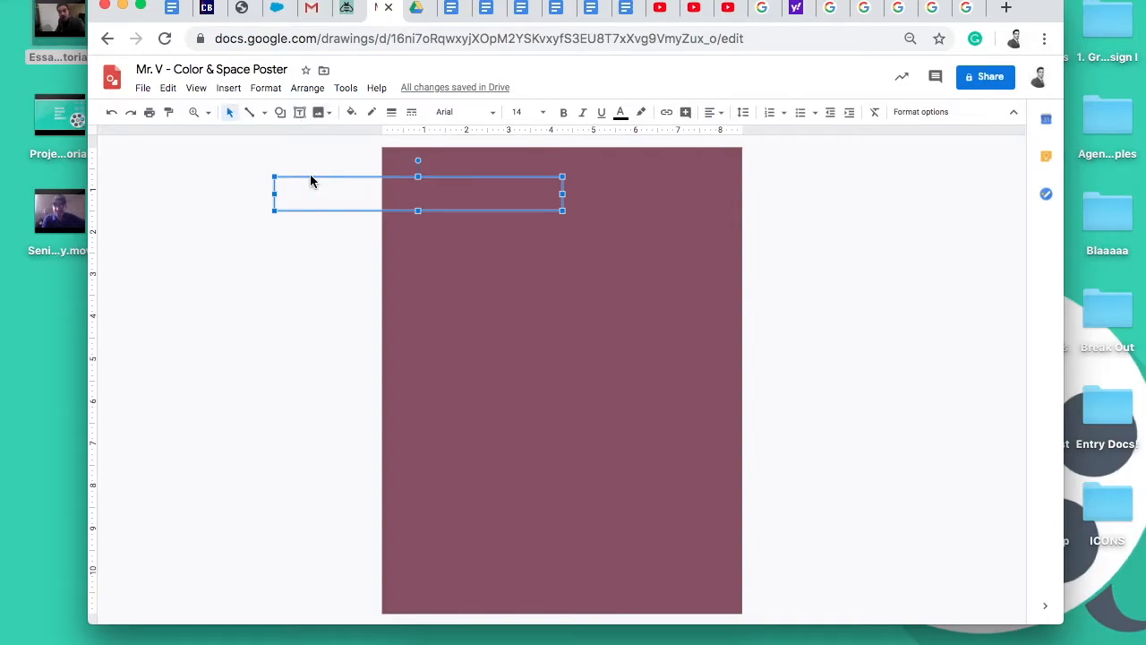
{"action": "key", "text": "Delete"}
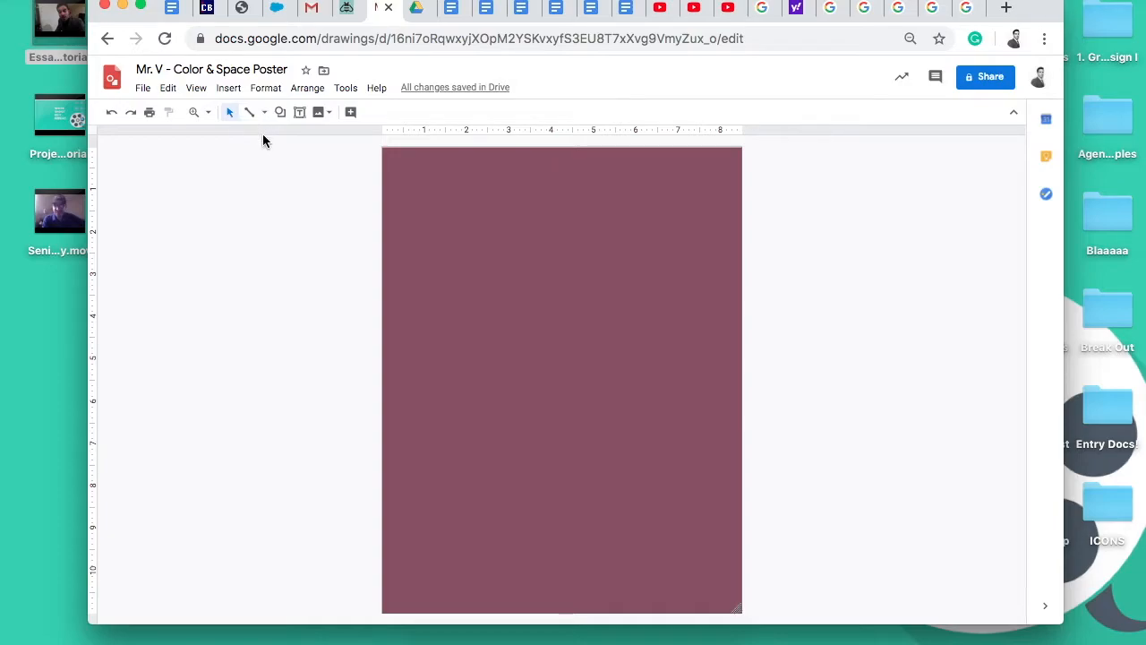
- Draw a straight diagonal line across the full page width, descending from about 3.8 inches at the left edge to about 7 inches at the right
{"action": "left_click", "coordinate": [250, 113]}
{"action": "left_click", "coordinate": [250, 116]}
{"action": "left_click", "coordinate": [266, 117]}
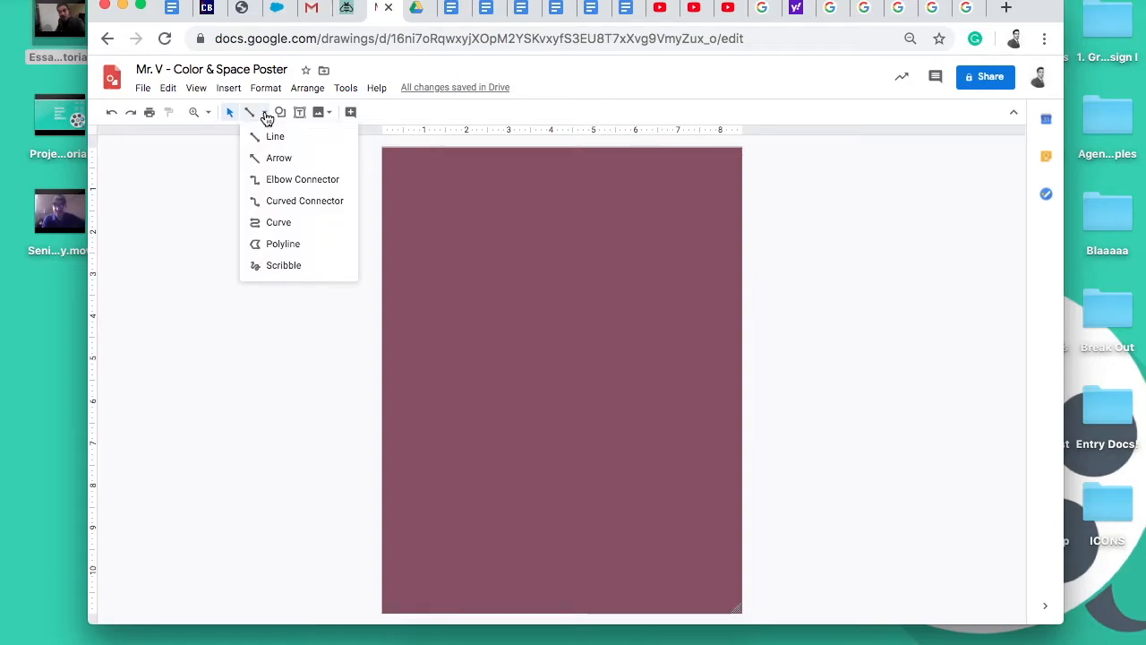
{"action": "left_click", "coordinate": [252, 116]}
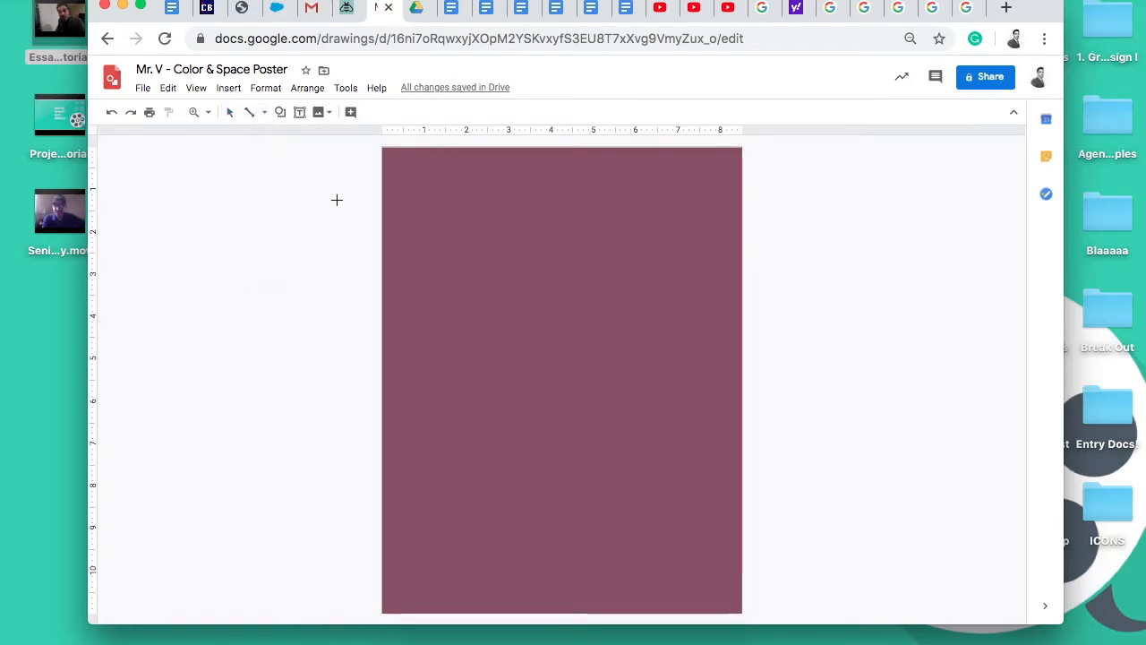
{"action": "left_click_drag", "start_coordinate": [377, 306], "coordinate": [750, 440]}
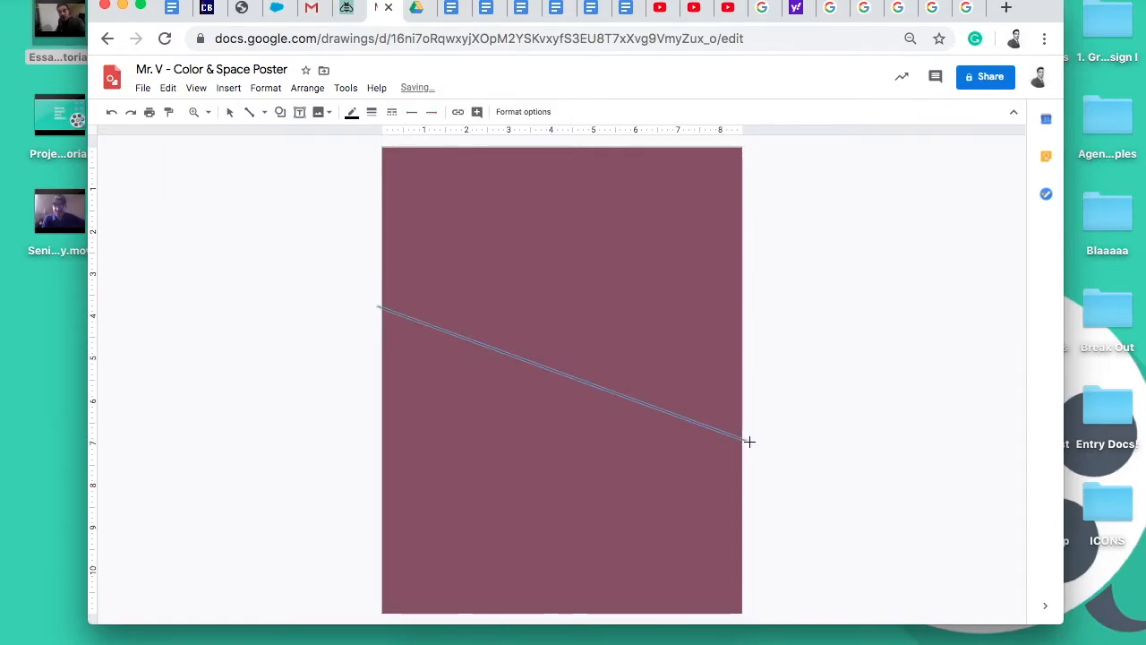
{"action": "left_click", "coordinate": [231, 114]}
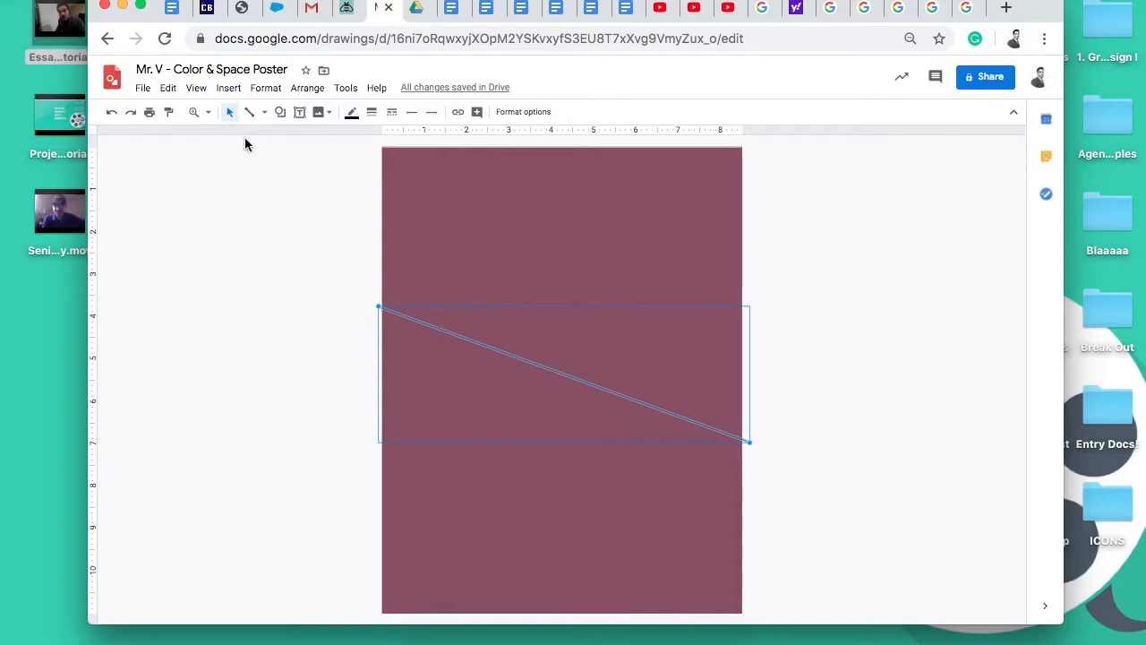
{"action": "left_click", "coordinate": [250, 113]}
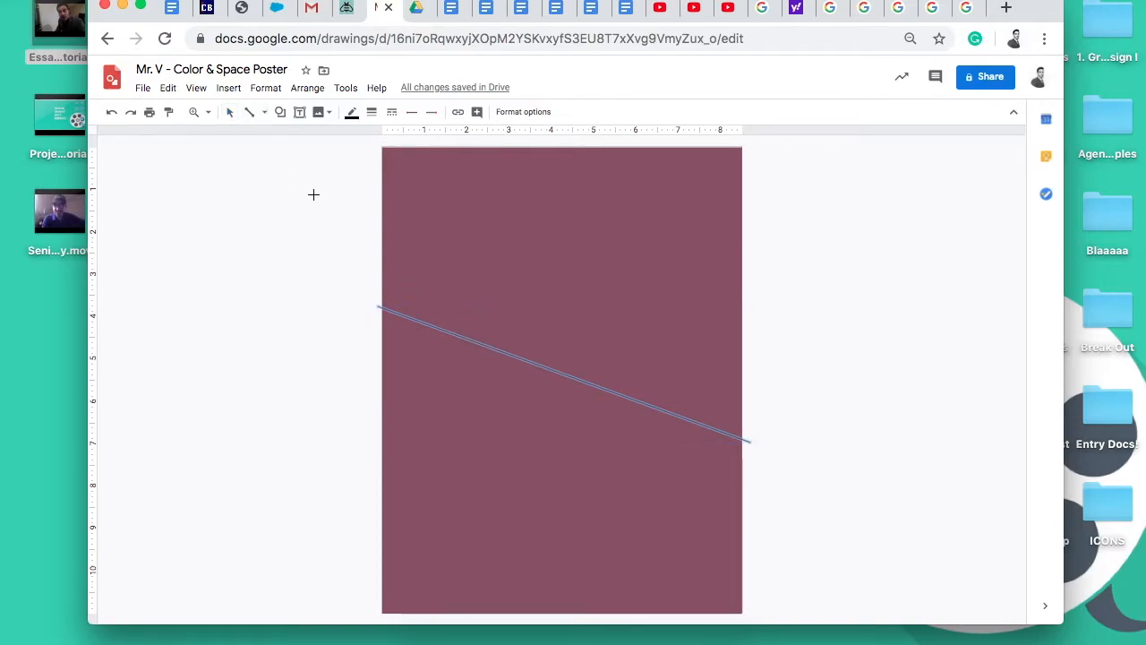
{"action": "left_click", "coordinate": [231, 113]}
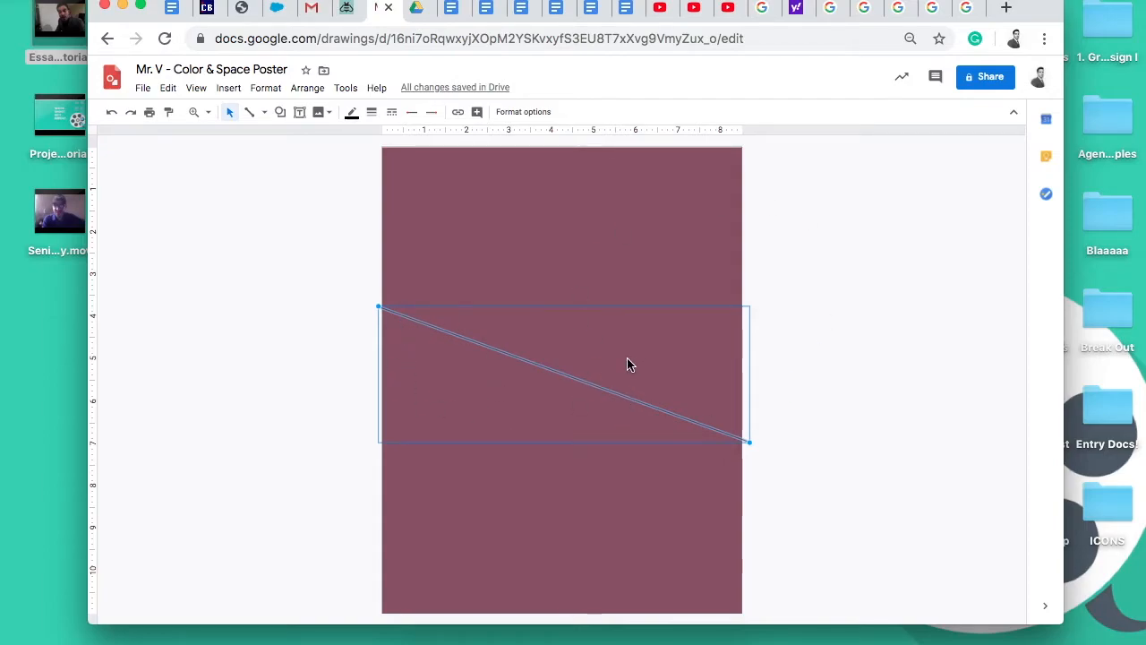
- Move the diagonal line up the page until its left end sits about 2.4 inches below the top edge, and deselect it
{"action": "left_click_drag", "start_coordinate": [570, 307], "coordinate": [569, 281]}
{"action": "left_click_drag", "start_coordinate": [392, 311], "coordinate": [390, 269]}
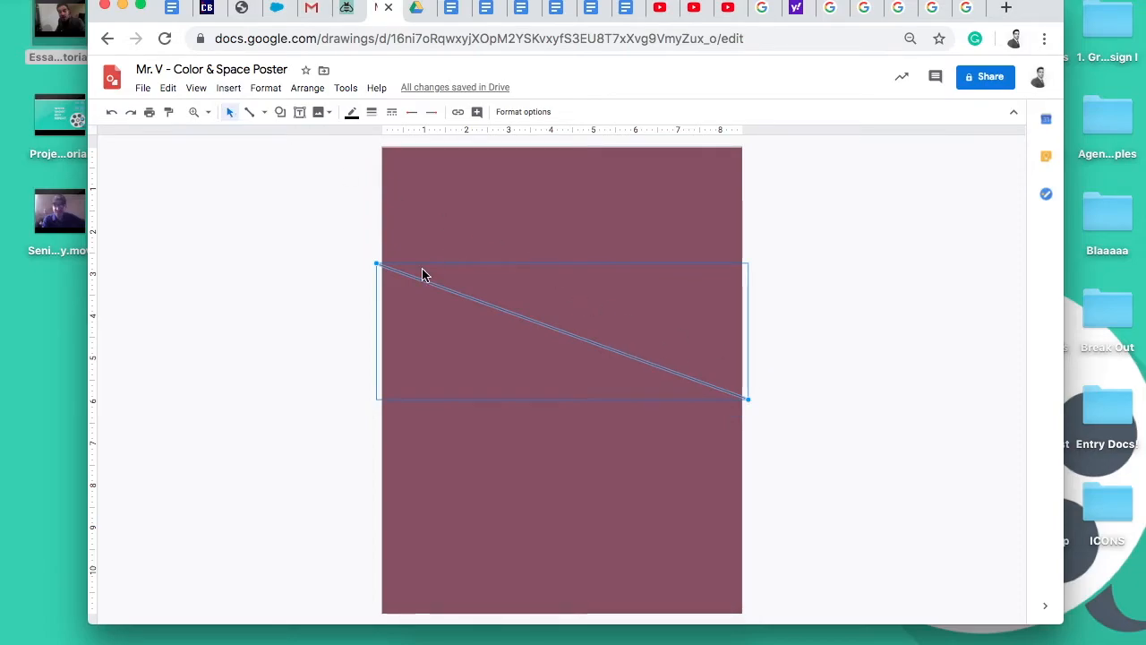
{"action": "key", "text": "Up"}
{"action": "key", "text": "Up"}
{"action": "key", "text": "Up"}
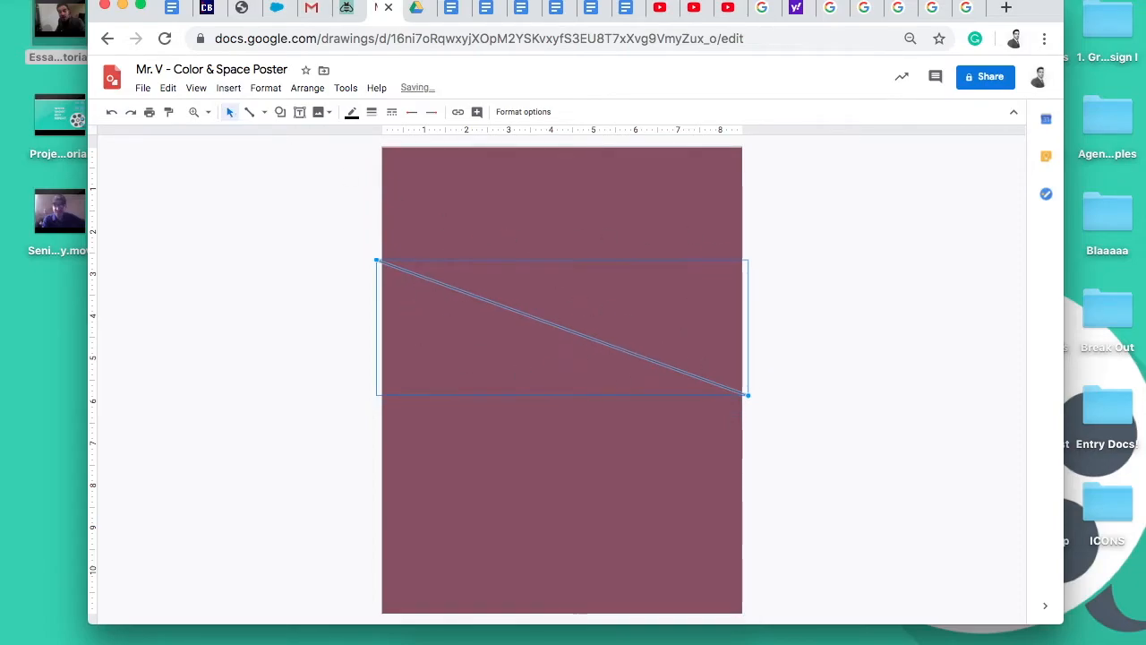
{"action": "key", "text": "Down"}
{"action": "key", "text": "Down"}
{"action": "key", "text": "Down"}
{"action": "key", "text": "Down"}
{"action": "key", "text": "Up"}
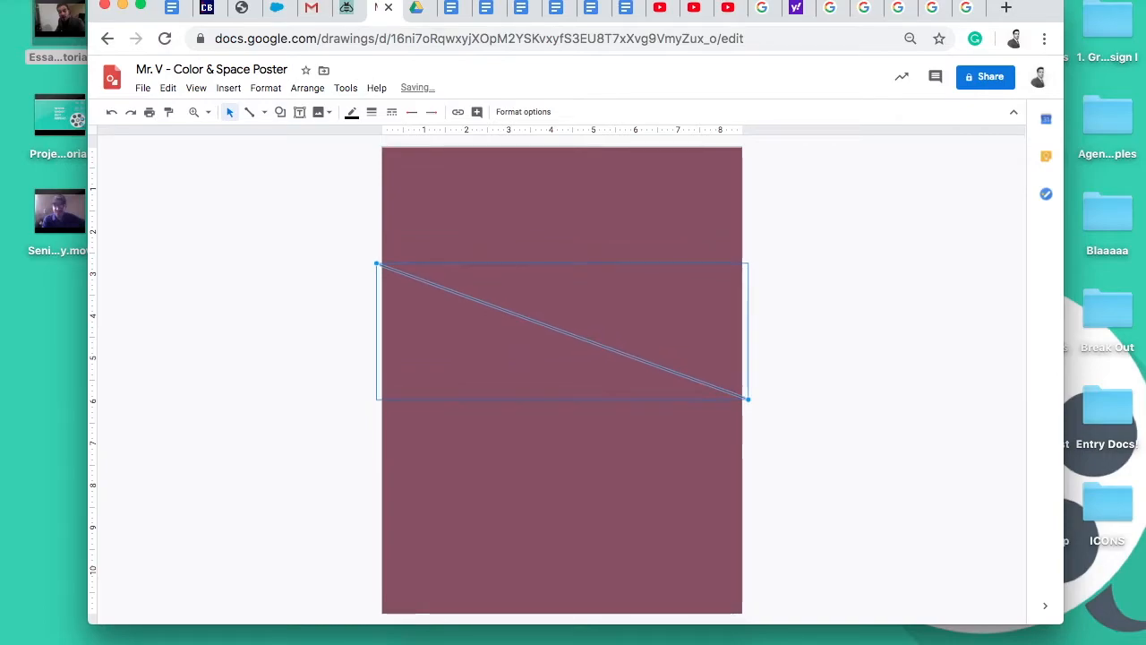
{"action": "key", "text": "Up"}
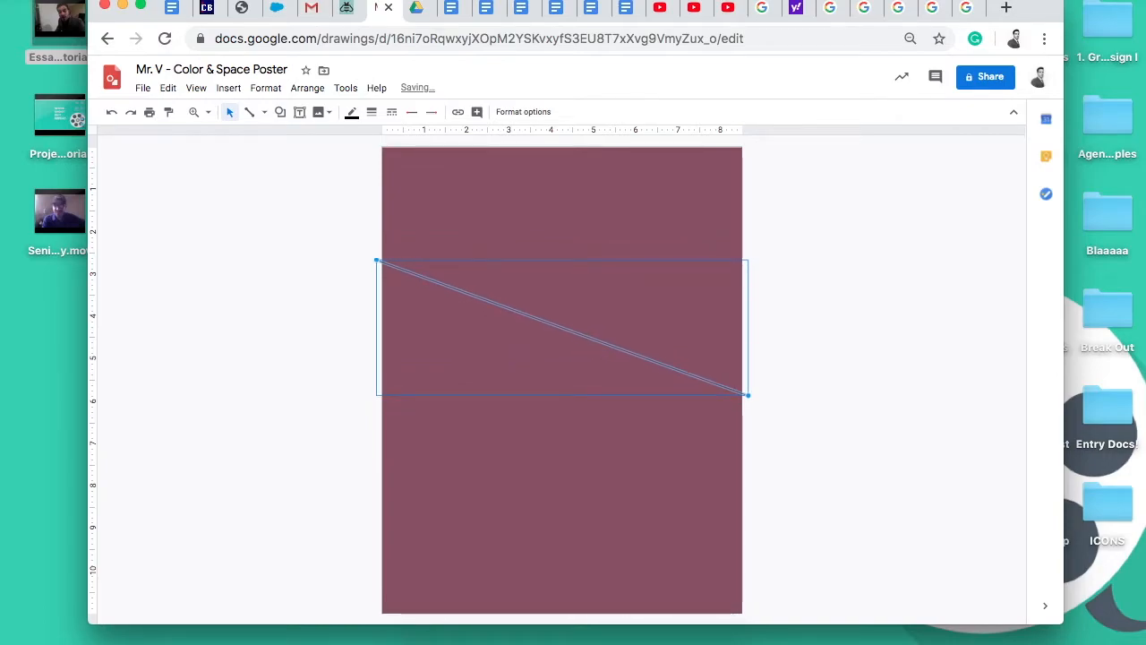
{"action": "key", "text": "Up"}
{"action": "key", "text": "Up"}
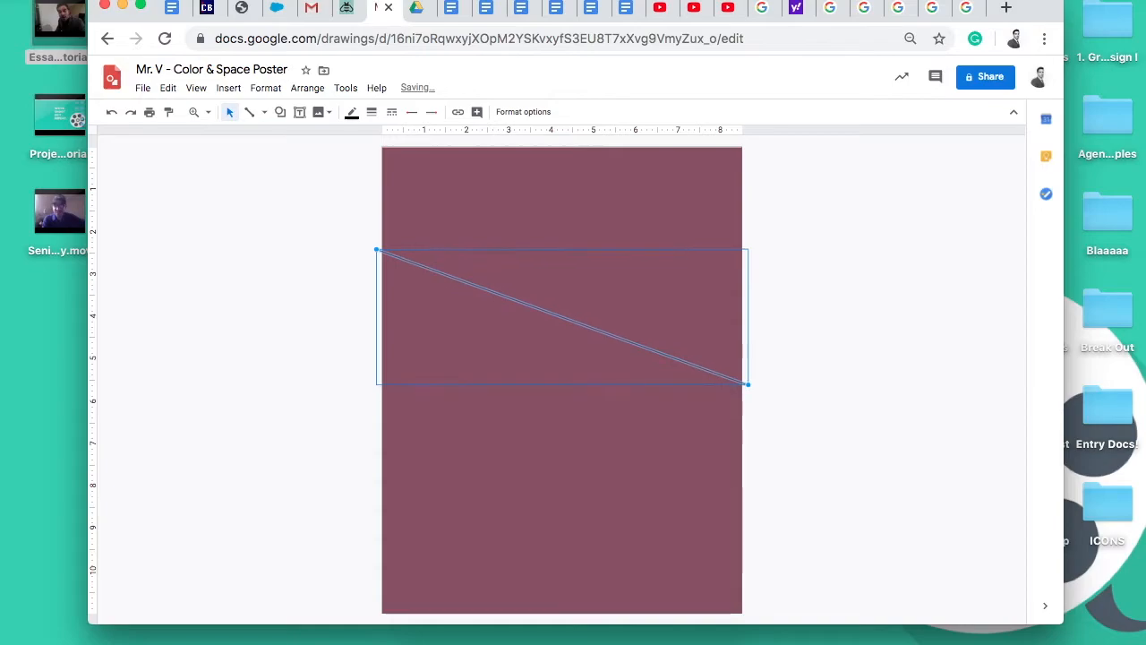
{"action": "left_click", "coordinate": [811, 357]}
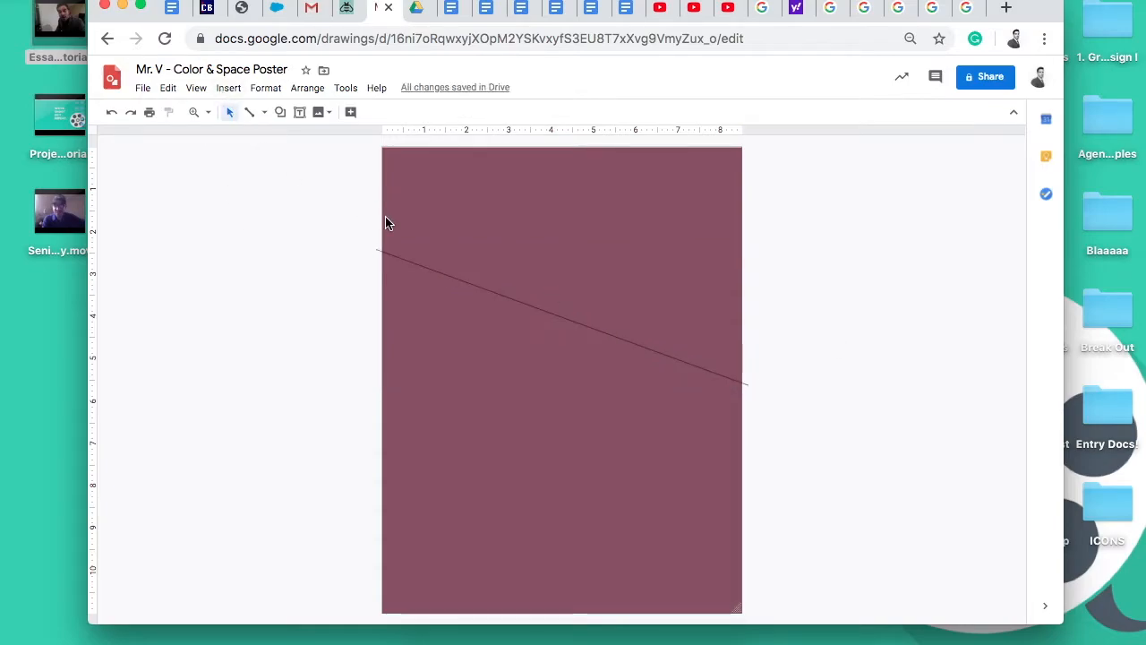
- Duplicate the diagonal line and nudge the copy parallel to the original, about 0.2 inch below it with the ends aligned
{"action": "left_click", "coordinate": [432, 269]}
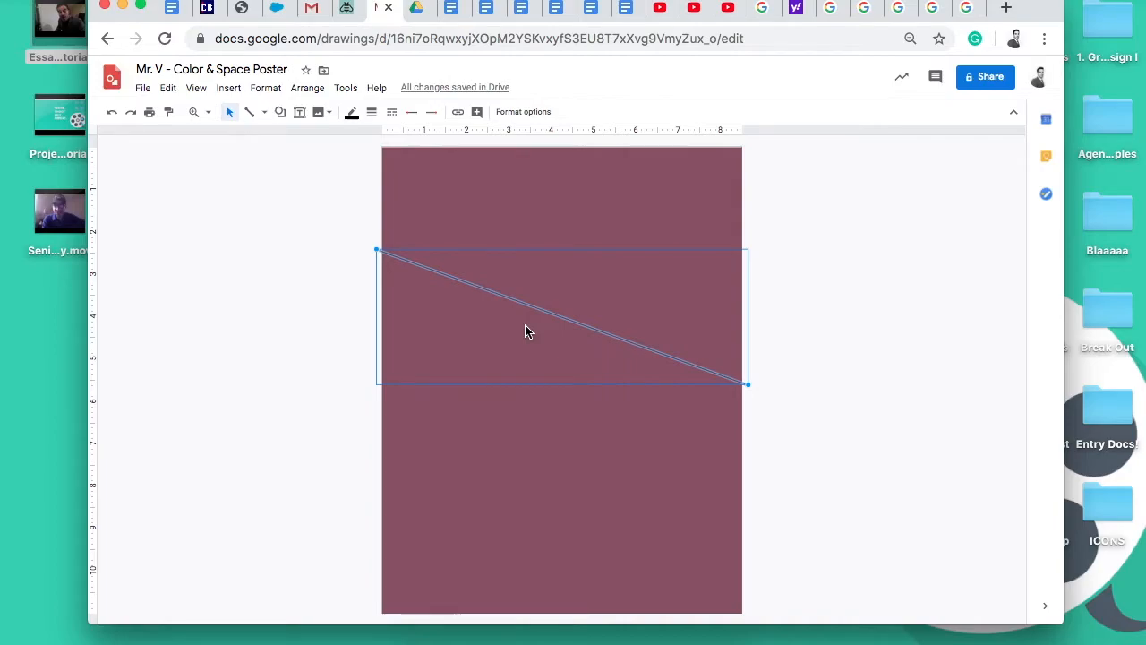
{"action": "key", "text": "Down"}
{"action": "key", "text": "Right"}
{"action": "key", "text": "Down"}
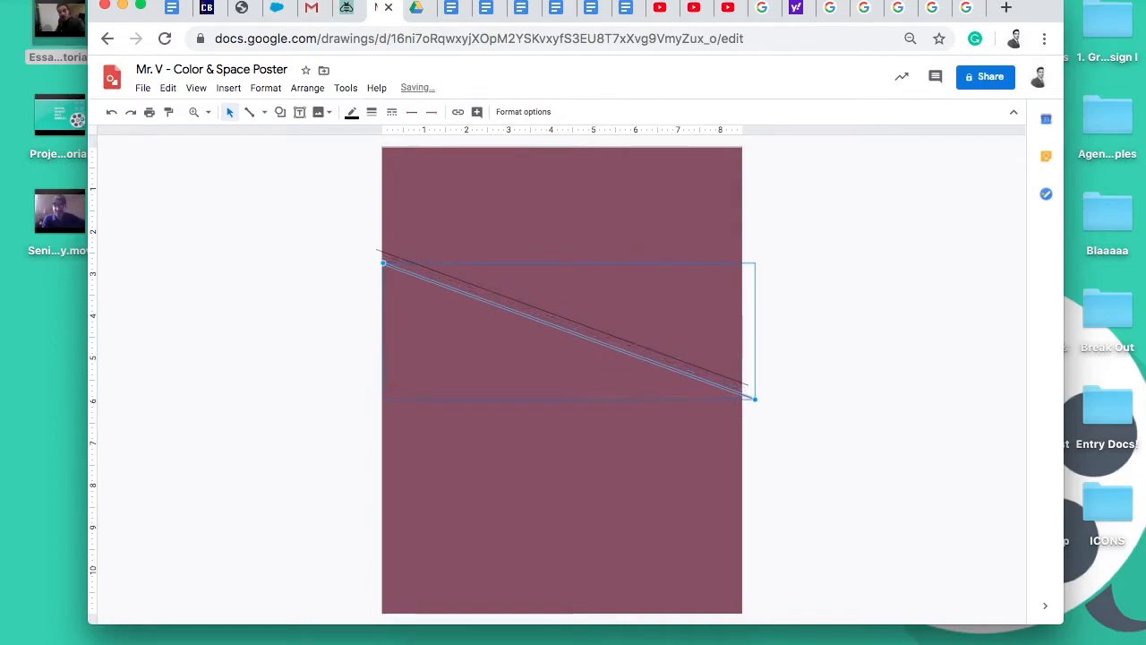
{"action": "key", "text": "Up"}
{"action": "key", "text": "Left"}
{"action": "key", "text": "Left"}
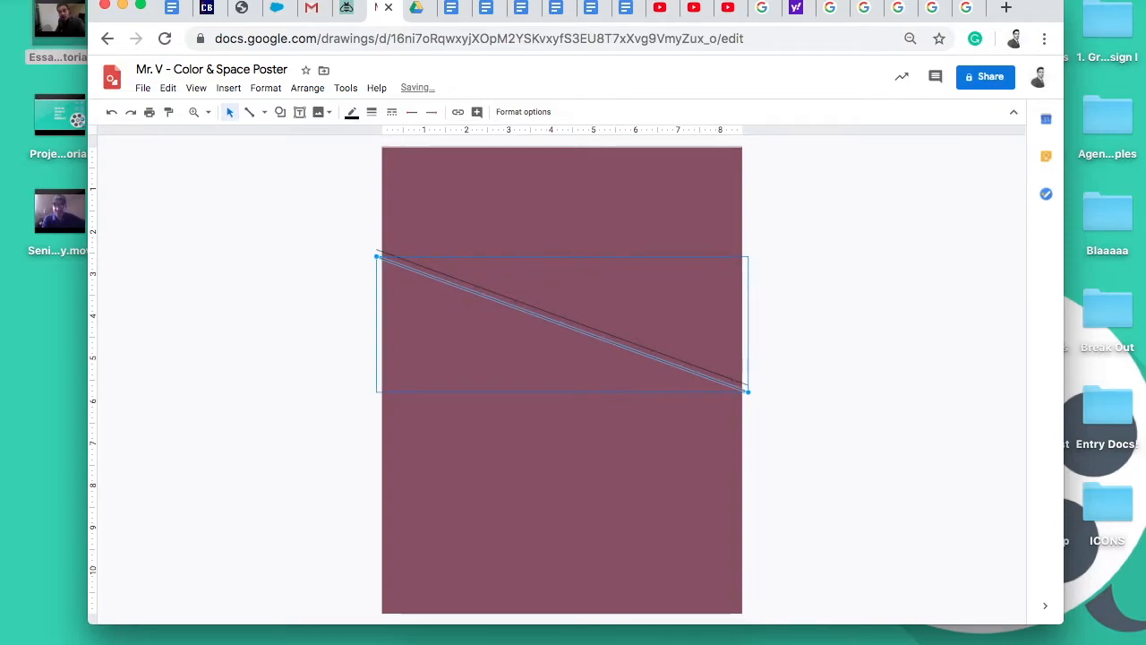
{"action": "key", "text": "Up"}
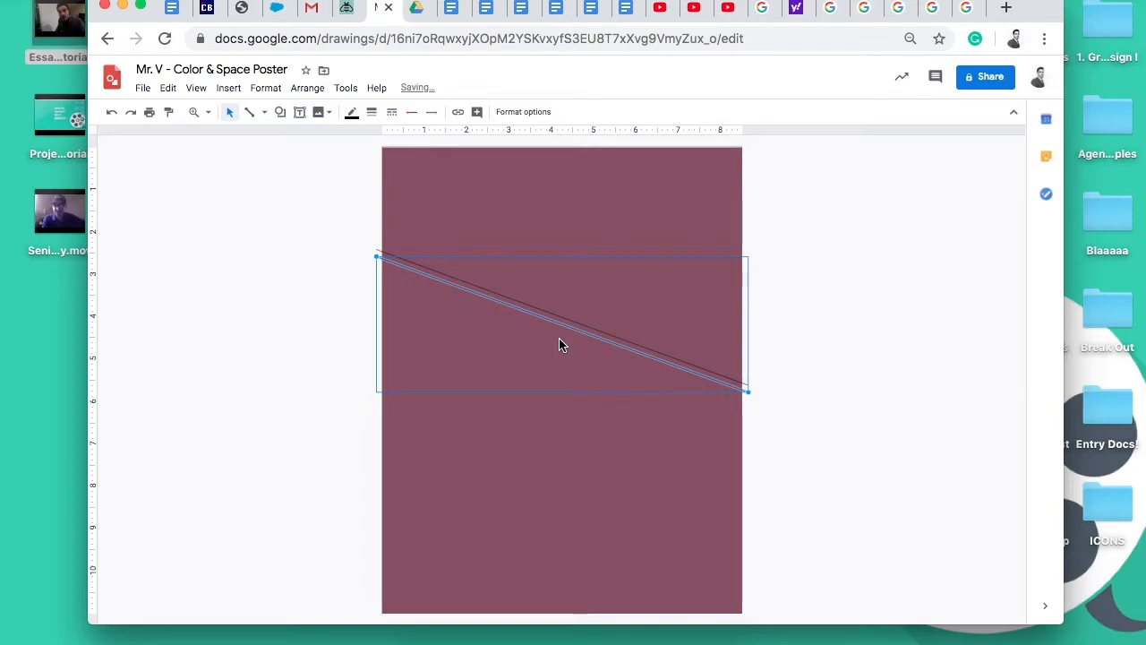
- Paste a third diagonal line and nudge it about 0.4 inch below the second, with its ends aligned to the other lines
{"action": "key", "text": "super+v"}
{"action": "key", "text": "Down"}
{"action": "key", "text": "Down"}
{"action": "key", "text": "Down"}
{"action": "key", "text": "Left"}
{"action": "key", "text": "Left"}
{"action": "key", "text": "Left"}
{"action": "key", "text": "Up"}
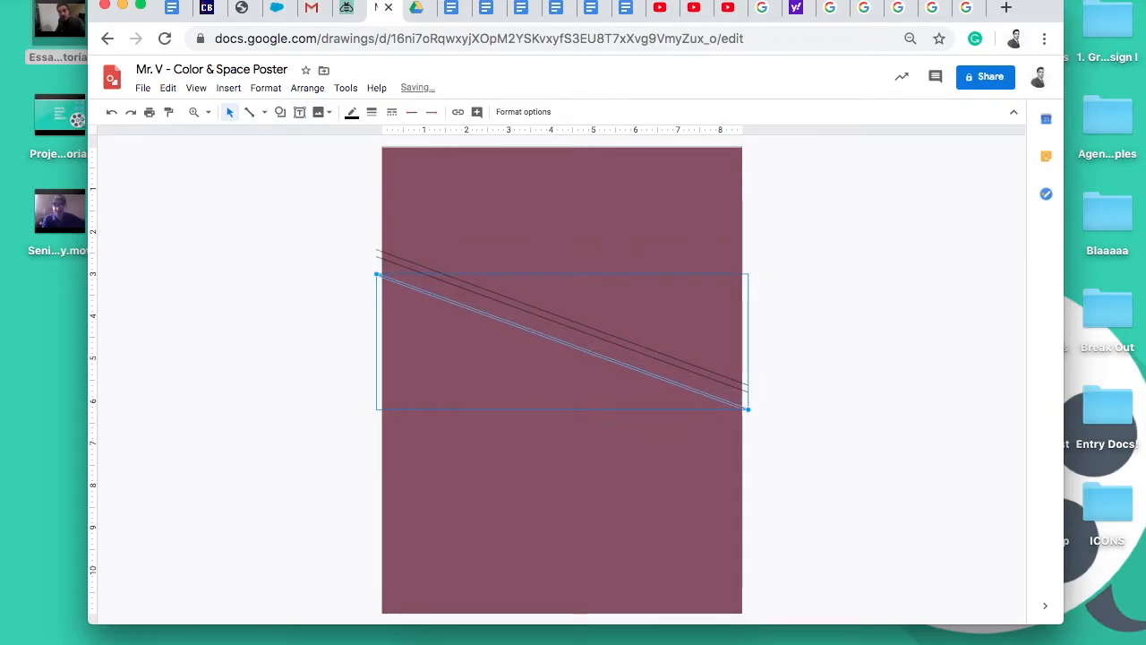
- Add a fourth parallel diagonal line and nudge it about 0.8 inch below the third, with its ends aligned to the other lines
{"action": "key", "text": "Right"}
{"action": "key", "text": "Right"}
{"action": "key", "text": "Right"}
{"action": "key", "text": "Right"}
{"action": "key", "text": "Right"}
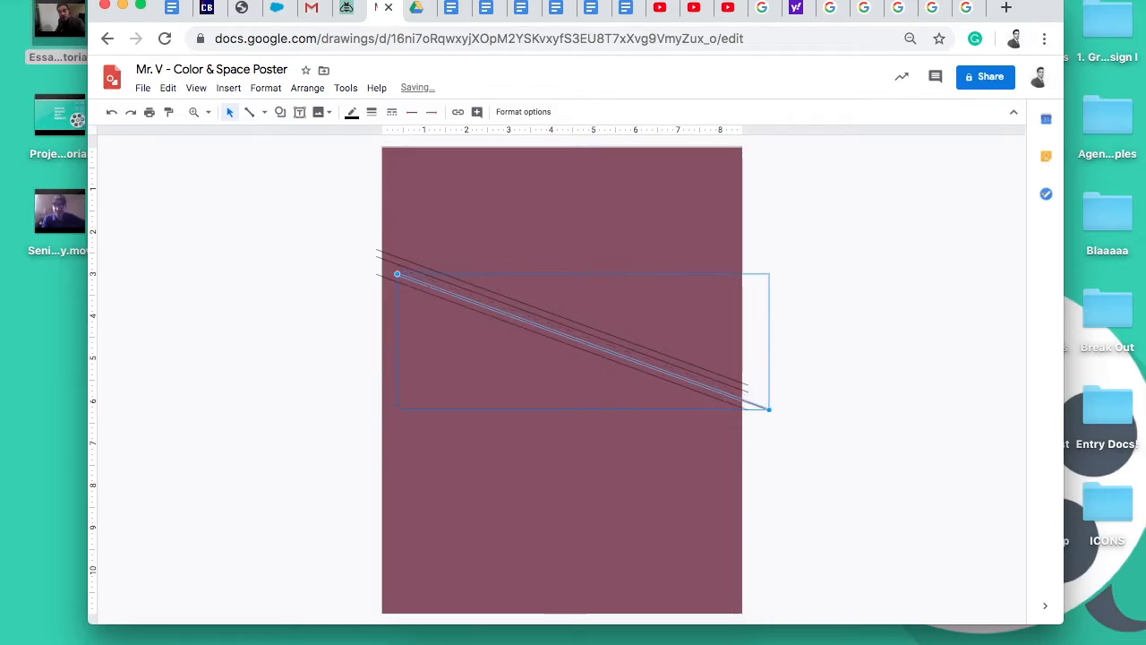
{"action": "key", "text": "Down"}
{"action": "key", "text": "Down"}
{"action": "key", "text": "Down"}
{"action": "key", "text": "Down"}
{"action": "key", "text": "Down"}
{"action": "key", "text": "Down"}
{"action": "key", "text": "Down"}
{"action": "key", "text": "Down"}
{"action": "key", "text": "Down"}
{"action": "key", "text": "Down"}
{"action": "key", "text": "Down"}
{"action": "key", "text": "Down"}
{"action": "key", "text": "Left"}
{"action": "key", "text": "Left"}
{"action": "key", "text": "Left"}
{"action": "key", "text": "Left"}
{"action": "key", "text": "Left"}
{"action": "key", "text": "Left"}
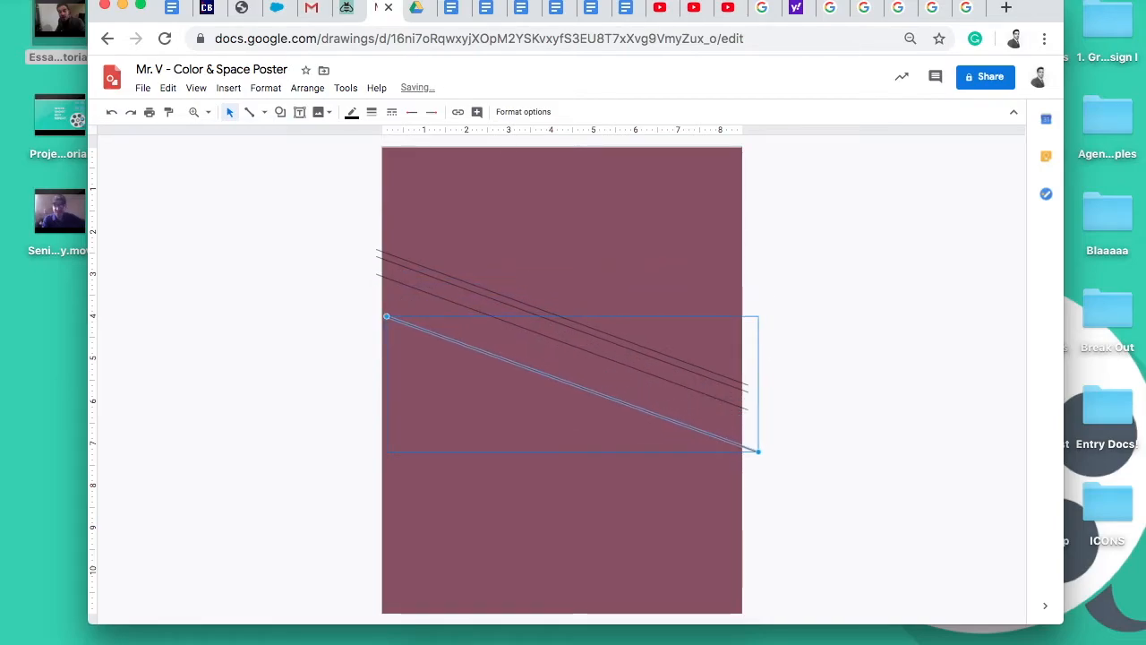
- Duplicate the fourth diagonal line and nudge the copy about 1.6 inches below it, with the ends aligned to the other lines
{"action": "key", "text": "ctrl+d"}
{"action": "key", "text": "Down"}
{"action": "key", "text": "Down"}
{"action": "key", "text": "Down"}
{"action": "key", "text": "Down"}
{"action": "key", "text": "Down"}
{"action": "key", "text": "Down"}
{"action": "key", "text": "Down"}
{"action": "key", "text": "Down"}
{"action": "key", "text": "Down"}
{"action": "key", "text": "Down"}
{"action": "key", "text": "Down"}
{"action": "key", "text": "Down"}
{"action": "key", "text": "Down"}
{"action": "key", "text": "Down"}
{"action": "key", "text": "Down"}
{"action": "key", "text": "Down"}
{"action": "key", "text": "Down"}
{"action": "key", "text": "Down"}
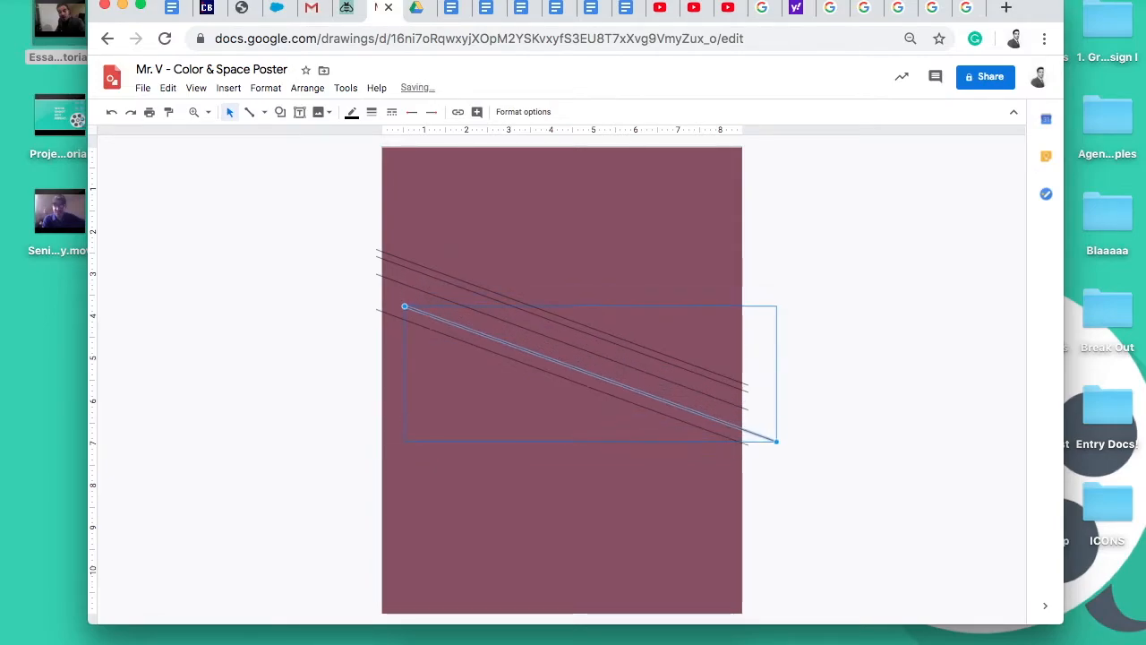
{"action": "key", "text": "Down"}
{"action": "key", "text": "Down"}
{"action": "key", "text": "Down"}
{"action": "key", "text": "Down"}
{"action": "key", "text": "Down"}
{"action": "key", "text": "Down"}
{"action": "key", "text": "Left"}
{"action": "key", "text": "Left"}
{"action": "key", "text": "Left"}
{"action": "key", "text": "Left"}
{"action": "key", "text": "Left"}
{"action": "key", "text": "Left"}
{"action": "key", "text": "Left"}
{"action": "key", "text": "Left"}
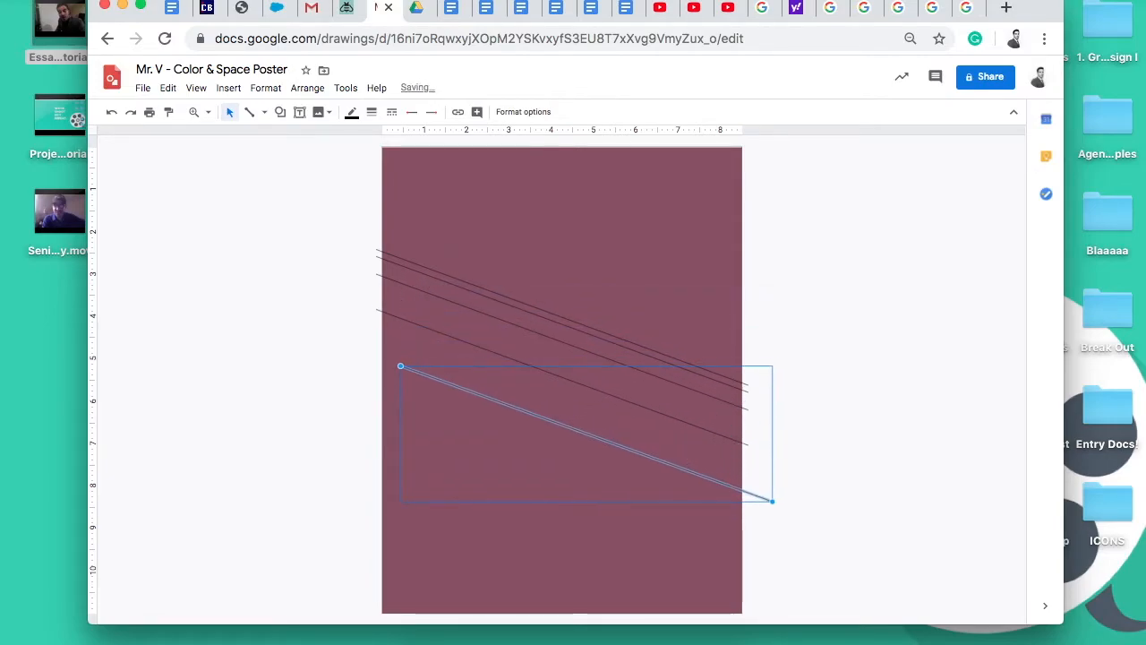
{"action": "key", "text": "Down"}
{"action": "key", "text": "Down"}
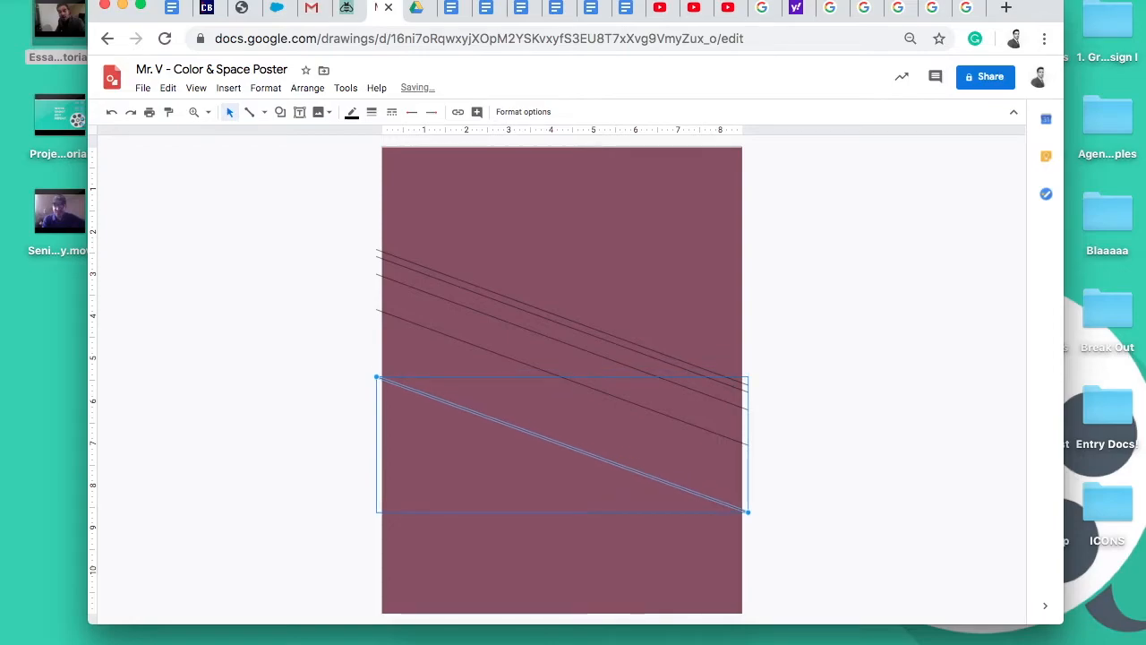
- Add a sixth parallel diagonal line with its left end about 8.3 inches below the page's top edge, just outside the left edge, and deselect it
{"action": "key", "text": "ctrl+d"}
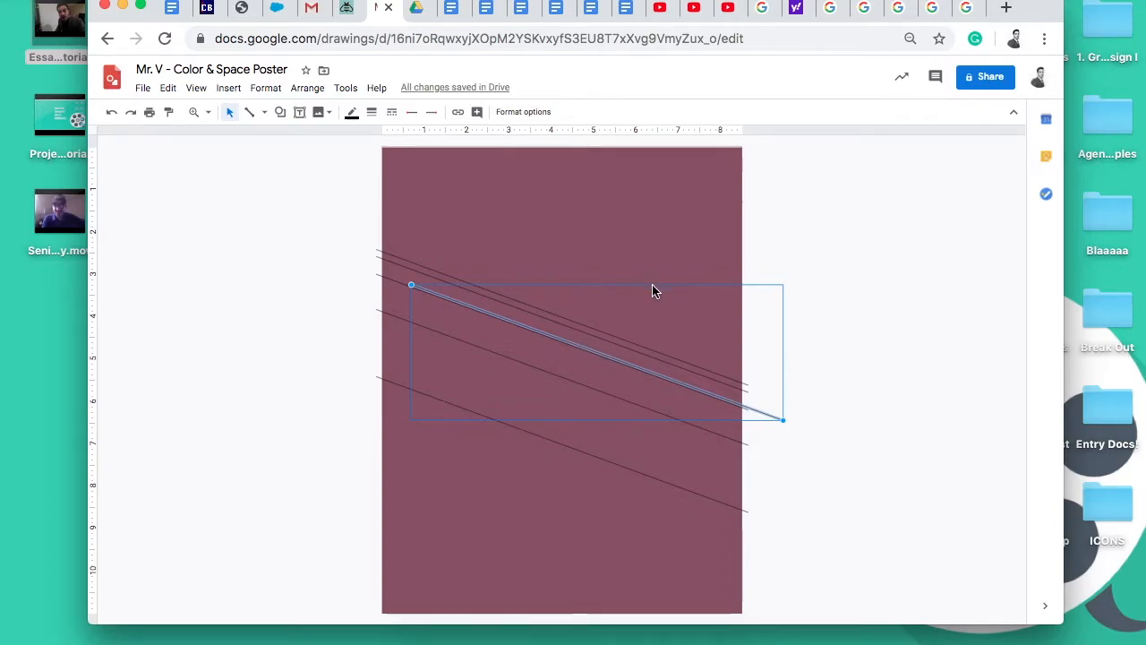
{"action": "key", "text": "Down"}
{"action": "key", "text": "Down"}
{"action": "key", "text": "Down"}
{"action": "key", "text": "Down"}
{"action": "key", "text": "Down"}
{"action": "key", "text": "Down"}
{"action": "key", "text": "Down"}
{"action": "key", "text": "Down"}
{"action": "key", "text": "Down"}
{"action": "key", "text": "Down"}
{"action": "key", "text": "Down"}
{"action": "key", "text": "Down"}
{"action": "key", "text": "Down"}
{"action": "key", "text": "Down"}
{"action": "key", "text": "Down"}
{"action": "key", "text": "Down"}
{"action": "key", "text": "Down"}
{"action": "key", "text": "Down"}
{"action": "key", "text": "Down"}
{"action": "key", "text": "Down"}
{"action": "key", "text": "Down"}
{"action": "key", "text": "Down"}
{"action": "key", "text": "Down"}
{"action": "key", "text": "Down"}
{"action": "key", "text": "Down"}
{"action": "key", "text": "Down"}
{"action": "key", "text": "Down"}
{"action": "key", "text": "Down"}
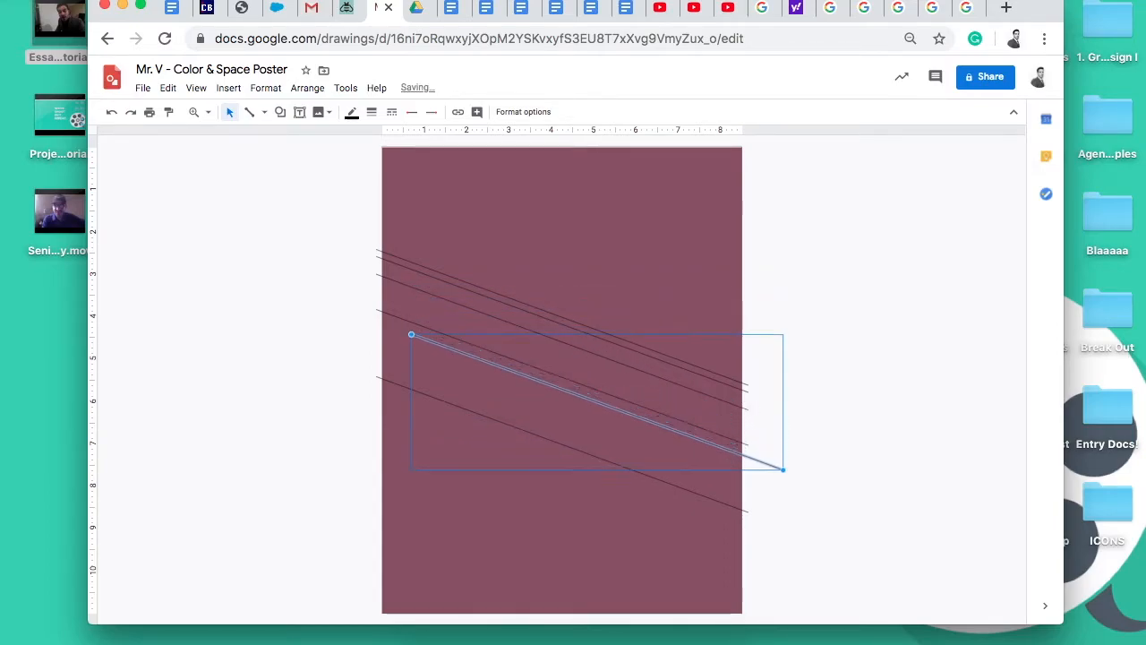
{"action": "key", "text": "Down"}
{"action": "key", "text": "Down"}
{"action": "key", "text": "Down"}
{"action": "key", "text": "Down"}
{"action": "key", "text": "Down"}
{"action": "key", "text": "Down"}
{"action": "key", "text": "Down"}
{"action": "key", "text": "Down"}
{"action": "key", "text": "Down"}
{"action": "key", "text": "Down"}
{"action": "key", "text": "Down"}
{"action": "key", "text": "Down"}
{"action": "key", "text": "Down"}
{"action": "key", "text": "Down"}
{"action": "key", "text": "Down"}
{"action": "key", "text": "Down"}
{"action": "key", "text": "Down"}
{"action": "key", "text": "Down"}
{"action": "key", "text": "Down"}
{"action": "key", "text": "Down"}
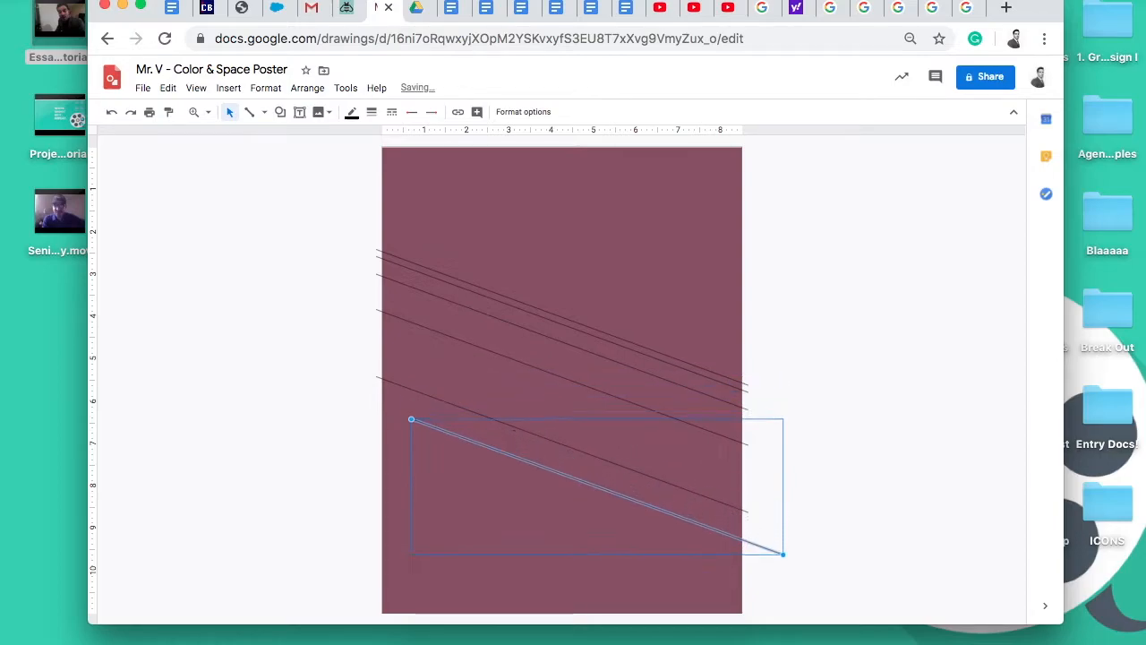
{"action": "key", "text": "Down"}
{"action": "key", "text": "Down"}
{"action": "key", "text": "Down"}
{"action": "key", "text": "Down"}
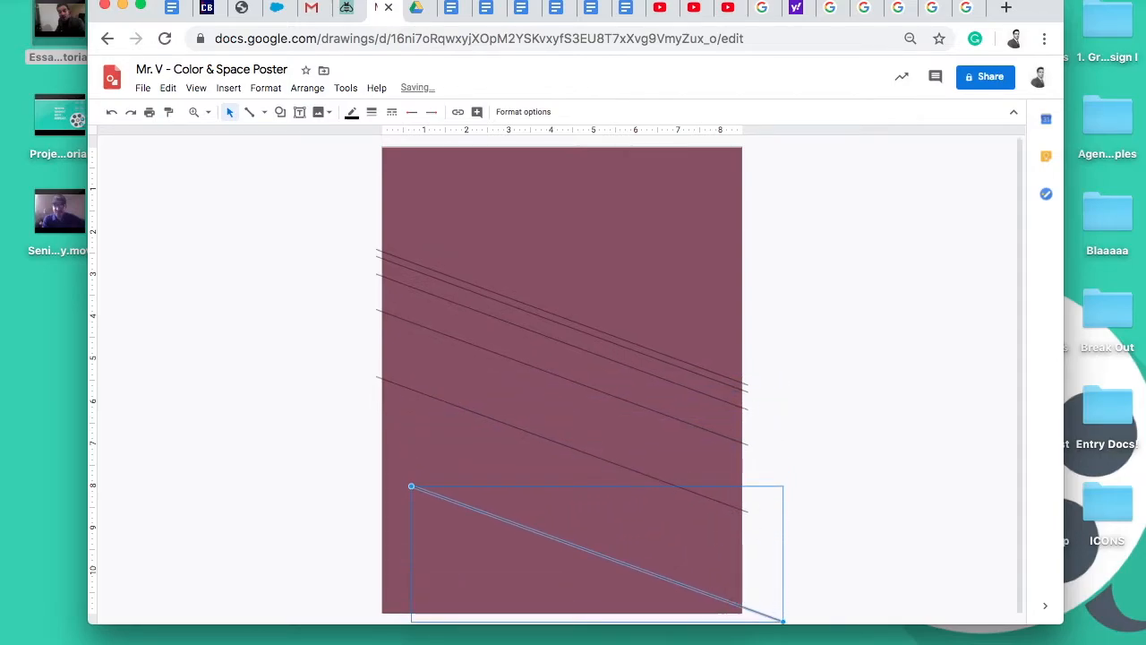
{"action": "key", "text": "Left"}
{"action": "key", "text": "Left"}
{"action": "key", "text": "Left"}
{"action": "key", "text": "Left"}
{"action": "key", "text": "Left"}
{"action": "key", "text": "Left"}
{"action": "key", "text": "Left"}
{"action": "key", "text": "Left"}
{"action": "key", "text": "Left"}
{"action": "key", "text": "Left"}
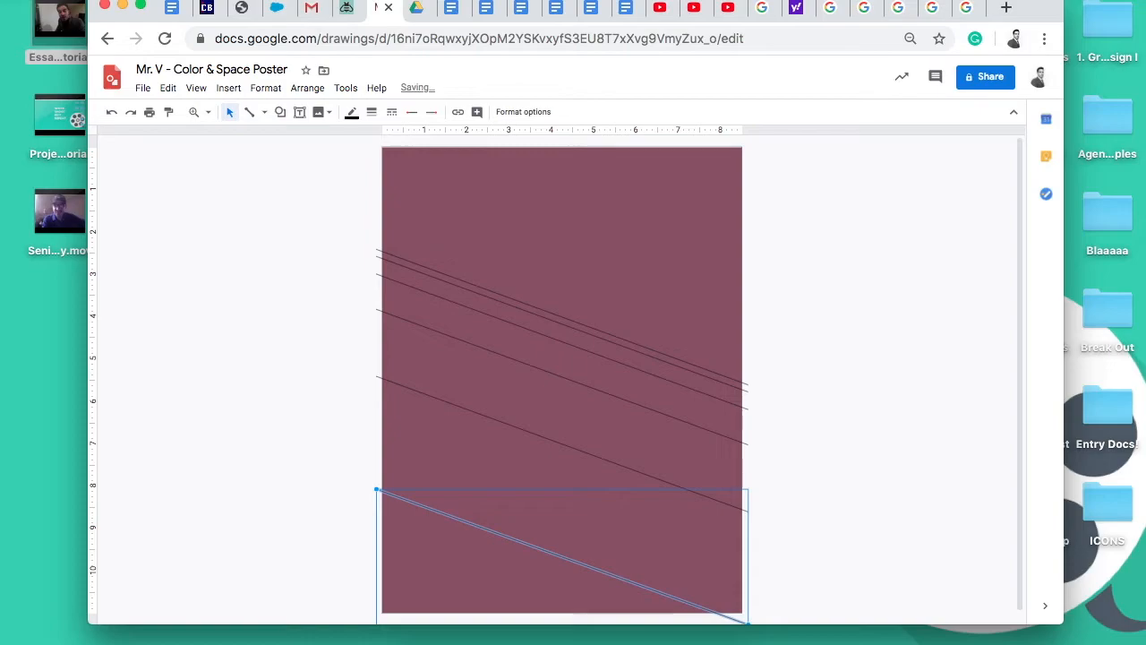
{"action": "key", "text": "Left"}
{"action": "key", "text": "Left"}
{"action": "key", "text": "Left"}
{"action": "key", "text": "Down"}
{"action": "key", "text": "Down"}
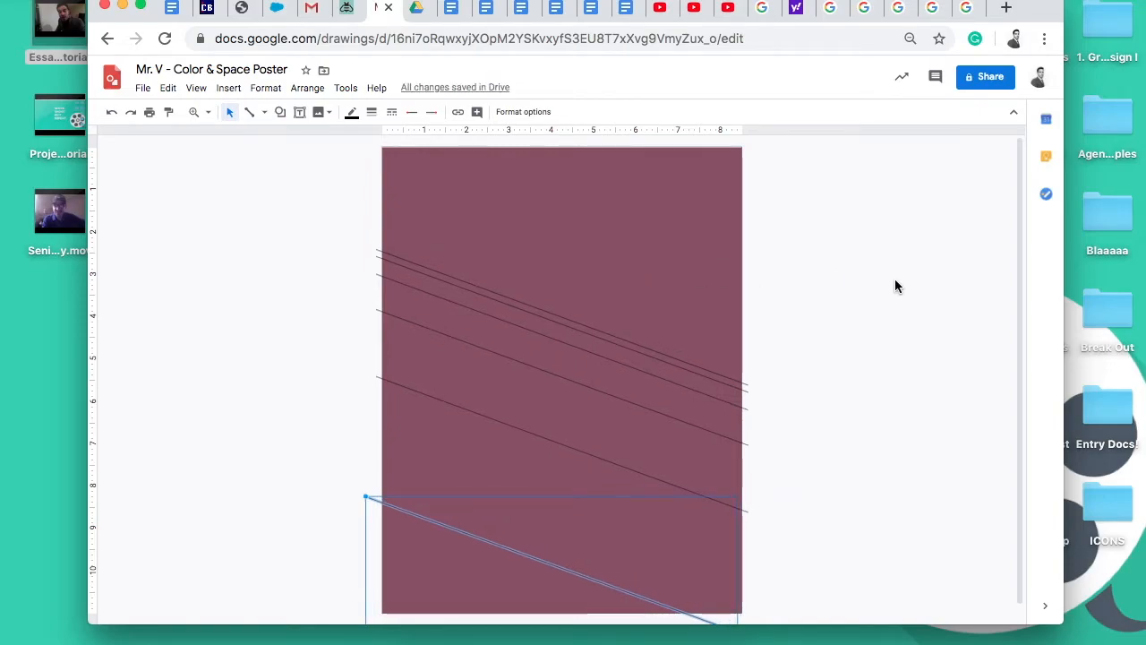
{"action": "left_click", "coordinate": [832, 389]}
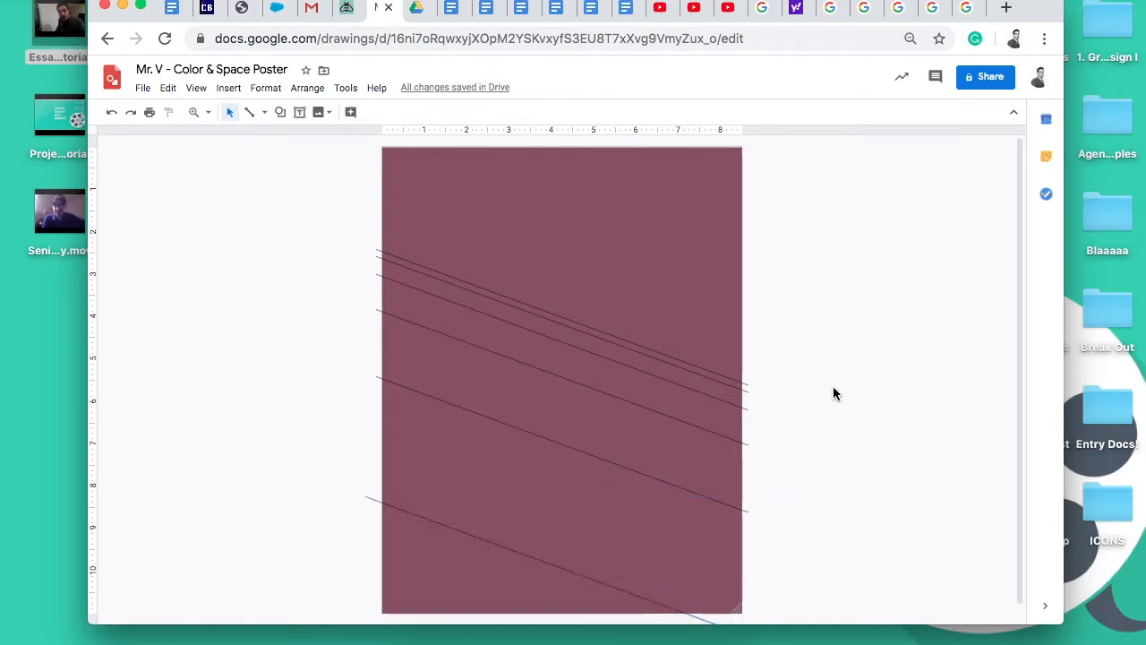
- Duplicate the fourth diagonal line, nudge the copy about 0.9 inch below it into the gap above the fifth line, and deselect it
{"action": "left_click", "coordinate": [643, 410]}
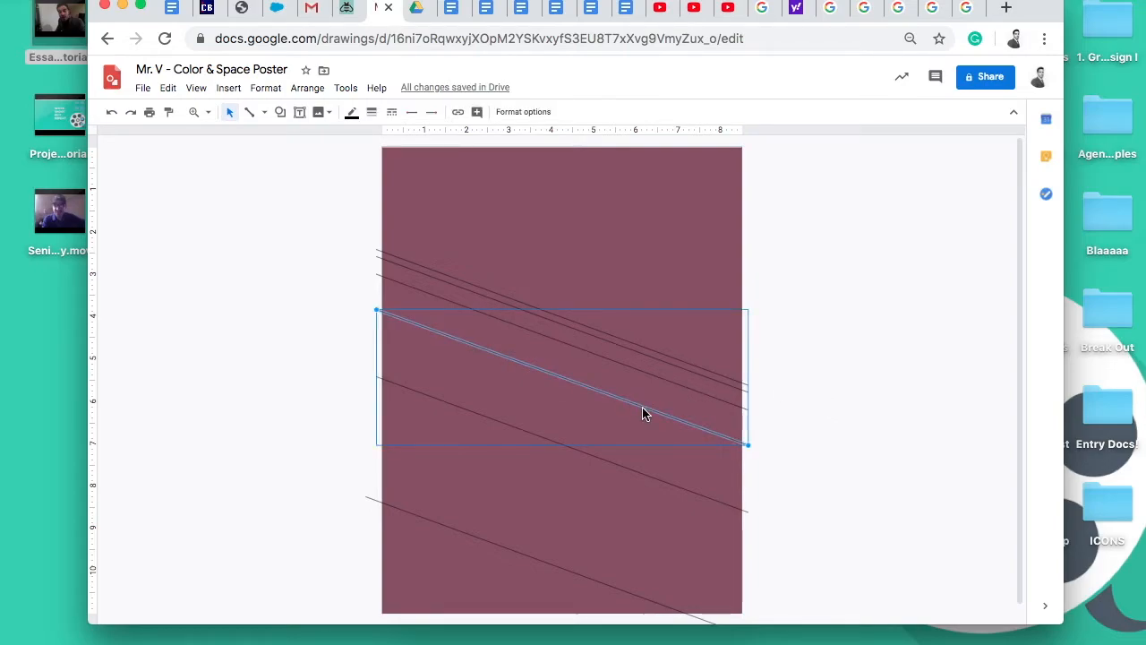
{"action": "key", "text": "super+d"}
{"action": "key", "text": "Down"}
{"action": "key", "text": "Down"}
{"action": "key", "text": "Down"}
{"action": "key", "text": "Down"}
{"action": "key", "text": "Down"}
{"action": "key", "text": "Down"}
{"action": "key", "text": "Down"}
{"action": "key", "text": "Down"}
{"action": "key", "text": "Down"}
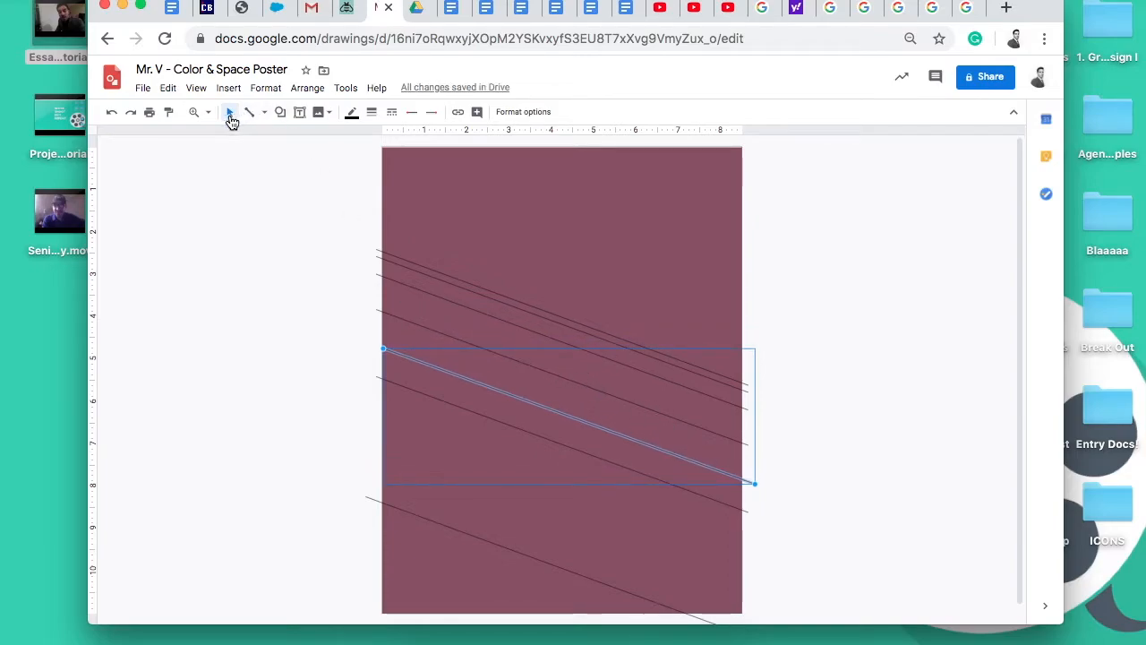
{"action": "left_click", "coordinate": [408, 329]}
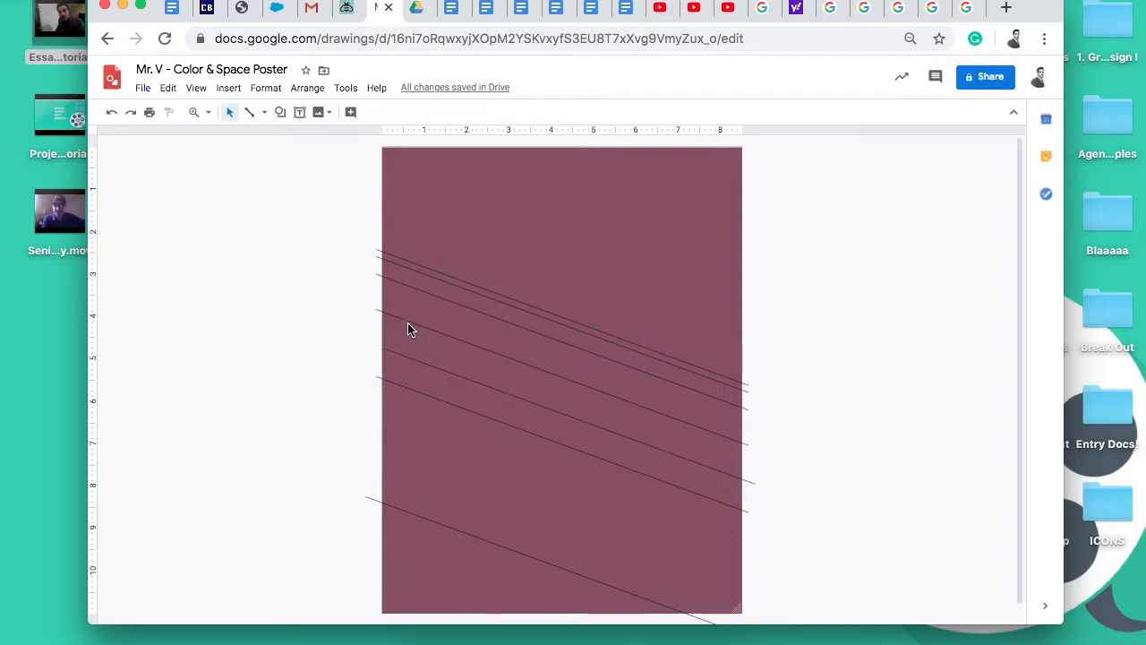
- Nudge the fourth diagonal line from the top up by about 0.2 inch
{"action": "left_click", "coordinate": [407, 322]}
{"action": "key", "text": "Up"}
{"action": "key", "text": "Up"}
{"action": "key", "text": "Up"}
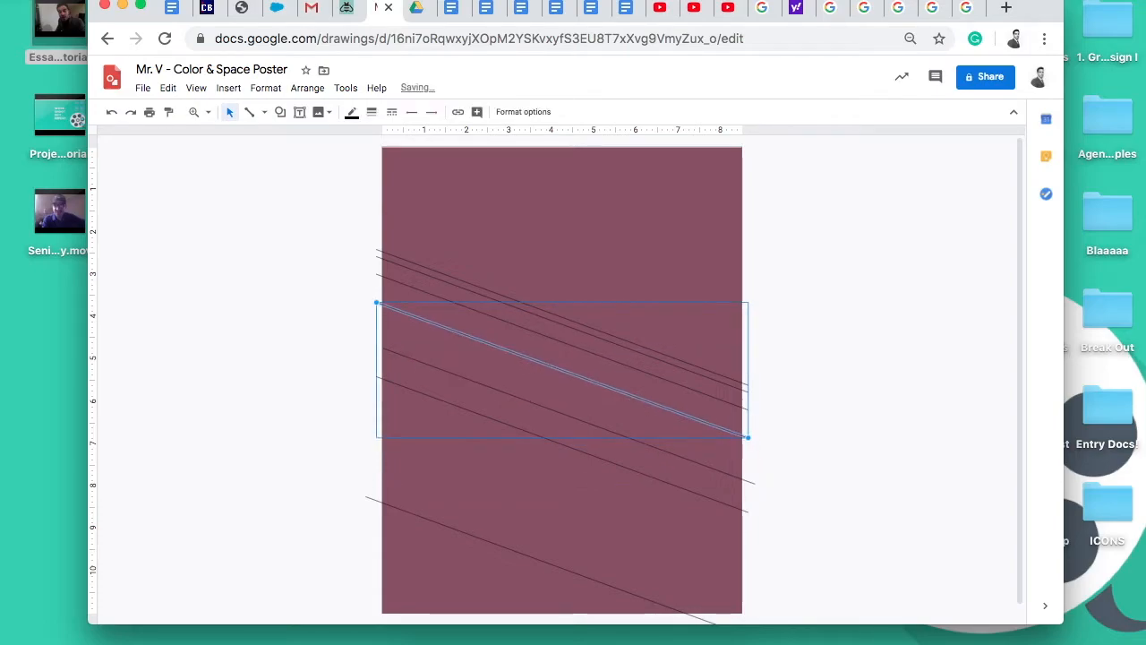
- Nudge the fifth diagonal line from the top up and left by about 0.15 inch, aligning its ends with the lines above
{"action": "key", "text": "Down"}
{"action": "left_click", "coordinate": [465, 380]}
{"action": "key", "text": "Up"}
{"action": "key", "text": "Up"}
{"action": "key", "text": "Left"}
{"action": "key", "text": "Left"}
- Nudge the sixth diagonal line from the top down by about 0.7 inch
{"action": "key", "text": "Down"}
{"action": "key", "text": "Down"}
{"action": "key", "text": "Down"}
{"action": "key", "text": "Down"}
{"action": "key", "text": "Down"}
{"action": "key", "text": "Down"}
{"action": "key", "text": "Down"}
{"action": "key", "text": "Down"}
{"action": "key", "text": "Down"}
{"action": "key", "text": "Down"}
{"action": "key", "text": "Down"}
{"action": "key", "text": "Down"}
{"action": "key", "text": "Down"}
{"action": "key", "text": "Down"}
{"action": "key", "text": "Down"}
{"action": "key", "text": "Down"}
{"action": "key", "text": "Down"}
{"action": "key", "text": "Down"}
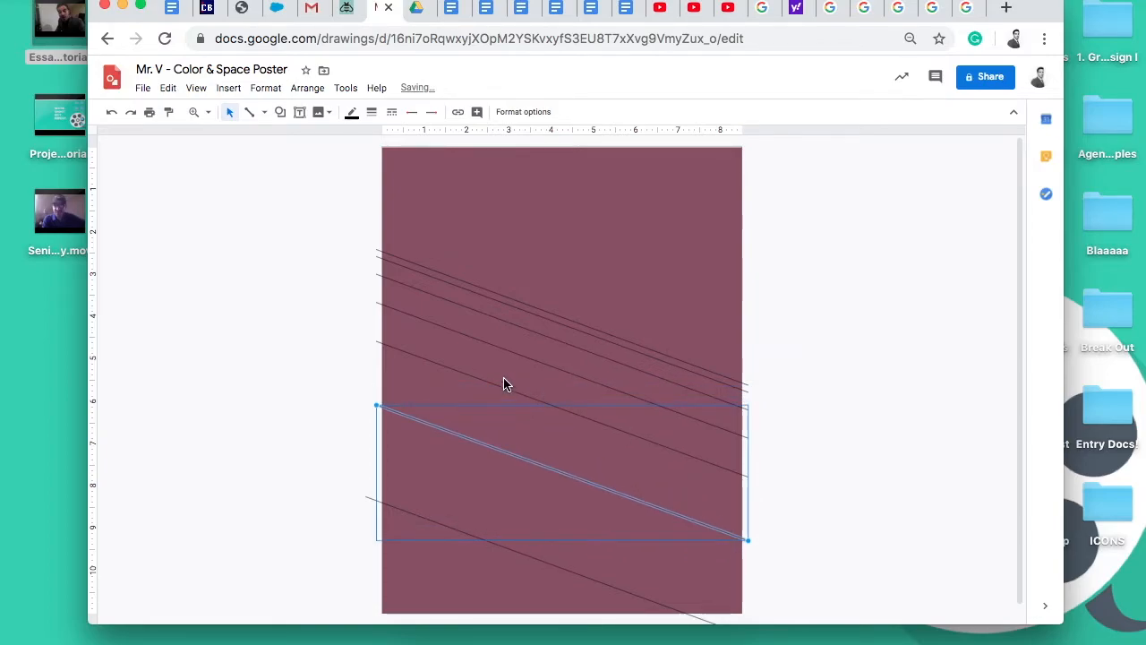
- Nudge the fifth diagonal line up so its left end is about 4.5 inches below the page's top edge
{"action": "key", "text": "Up"}
{"action": "key", "text": "Up"}
{"action": "key", "text": "Up"}
{"action": "key", "text": "Up"}
{"action": "key", "text": "Up"}
{"action": "key", "text": "Up"}
{"action": "key", "text": "Up"}
{"action": "key", "text": "Up"}
{"action": "key", "text": "Up"}
{"action": "key", "text": "Up"}
{"action": "key", "text": "Up"}
{"action": "key", "text": "Up"}
{"action": "key", "text": "Up"}
{"action": "key", "text": "Up"}
{"action": "key", "text": "Up"}
{"action": "key", "text": "Up"}
{"action": "key", "text": "Up"}
{"action": "key", "text": "Up"}
{"action": "key", "text": "Up"}
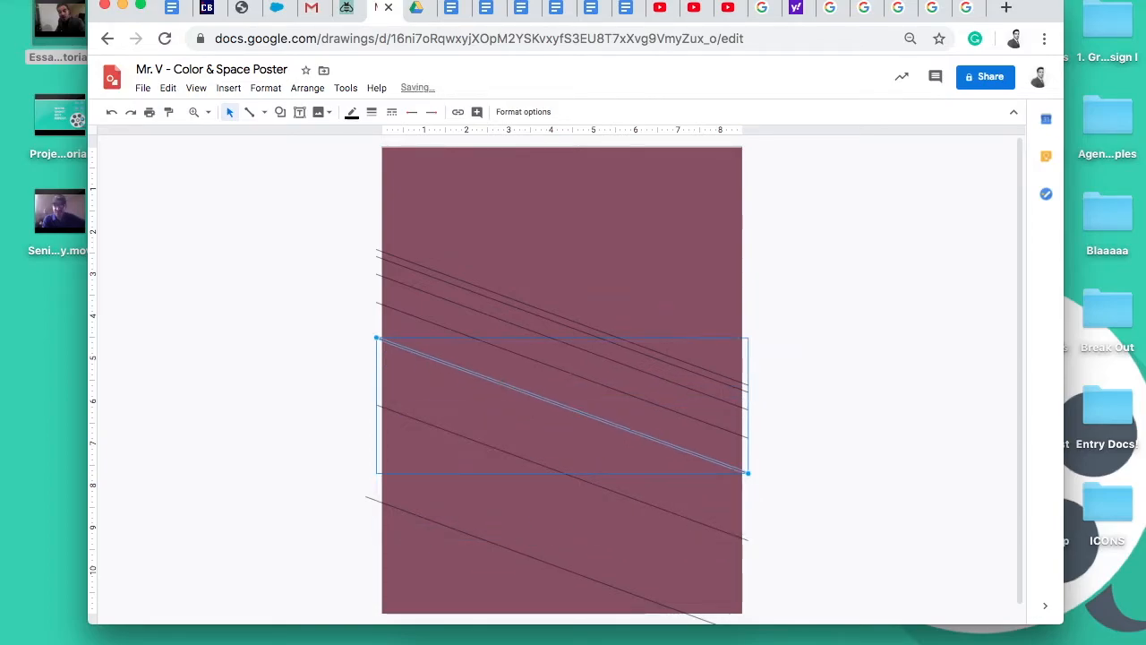
- Reposition the third diagonal line so its left end is about 3.1 inches below the page's top edge
{"action": "key", "text": "Up"}
{"action": "key", "text": "Up"}
{"action": "key", "text": "Up"}
{"action": "key", "text": "Up"}
{"action": "key", "text": "Up"}
{"action": "key", "text": "Up"}
{"action": "key", "text": "Up"}
{"action": "key", "text": "Up"}
{"action": "key", "text": "Up"}
{"action": "key", "text": "Up"}
{"action": "key", "text": "Up"}
{"action": "key", "text": "Up"}
{"action": "key", "text": "Up"}
{"action": "key", "text": "Up"}
{"action": "key", "text": "Up"}
{"action": "key", "text": "Up"}
{"action": "key", "text": "Up"}
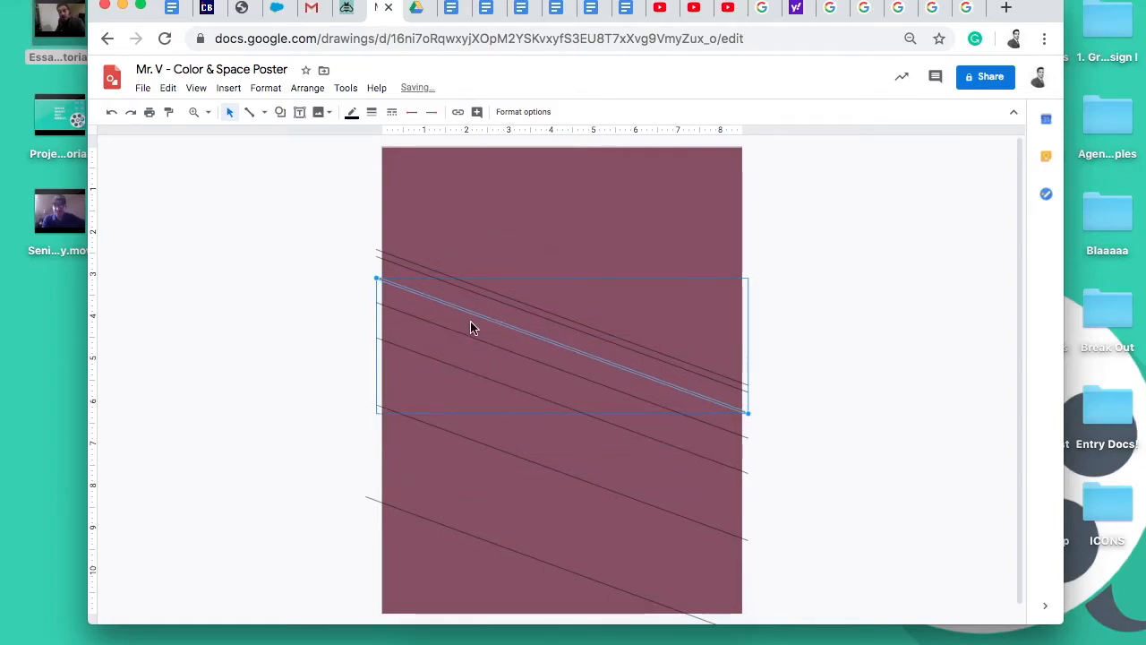
- Move the second diagonal line down by about 0.15 inch, widening the gap below the top line
{"action": "key", "text": "Up"}
{"action": "key", "text": "Up"}
{"action": "key", "text": "Up"}
{"action": "key", "text": "Up"}
{"action": "key", "text": "Up"}
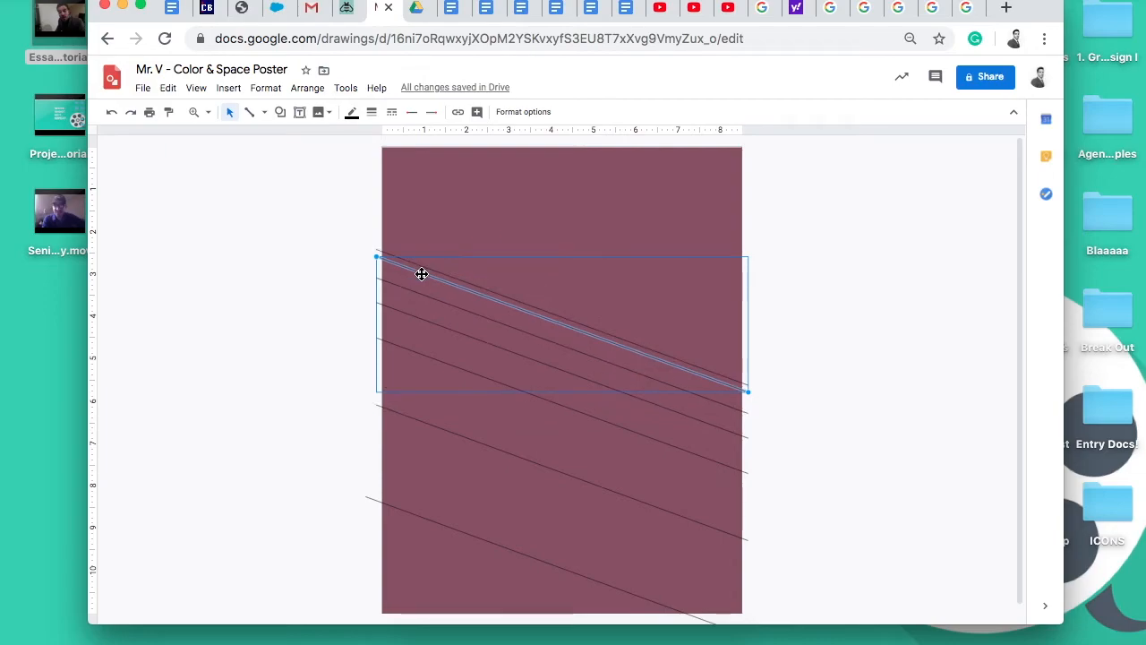
{"action": "key", "text": "Down"}
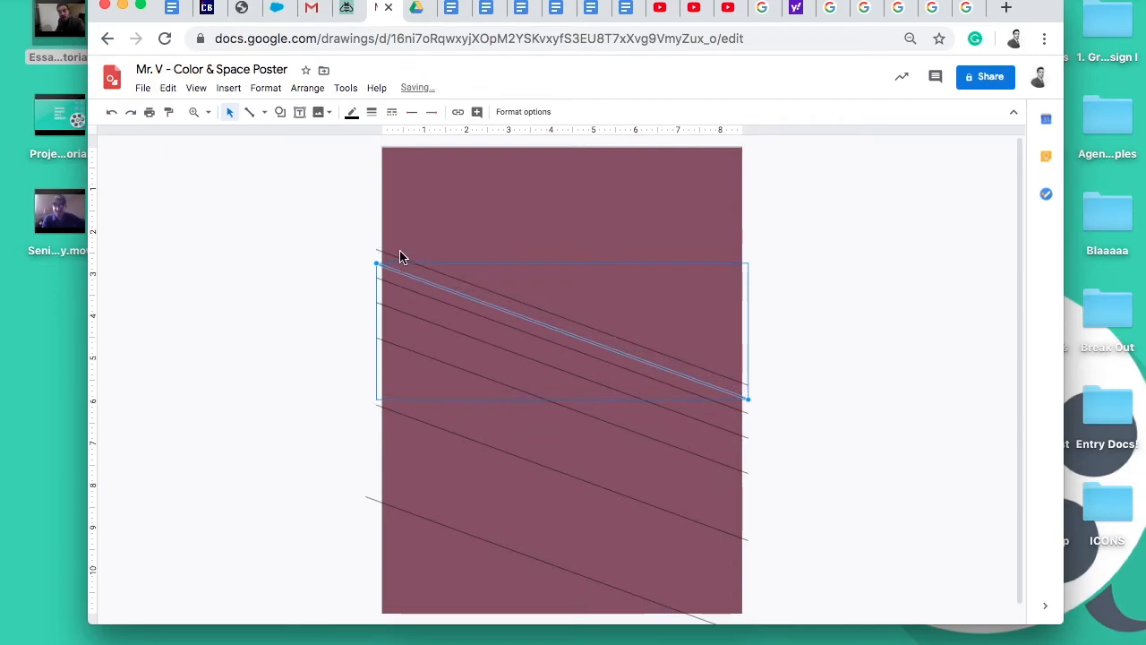
- Move the topmost diagonal line down by about 0.1 inch, closer to the second line
{"action": "key", "text": "Up"}
{"action": "key", "text": "Up"}
{"action": "key", "text": "Up"}
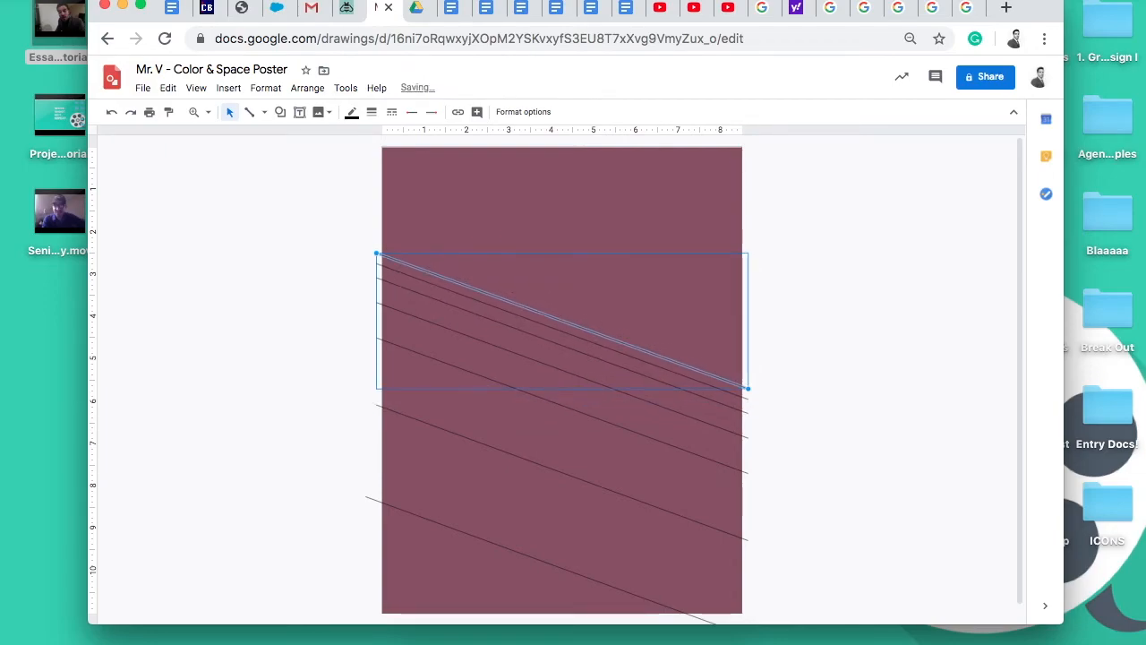
- Duplicate the topmost diagonal line, nudge the copy to just above the original, and deselect it
{"action": "key", "text": "ctrl+d"}
{"action": "key", "text": "Up"}
{"action": "key", "text": "Up"}
{"action": "key", "text": "Up"}
{"action": "left_click", "coordinate": [817, 362]}
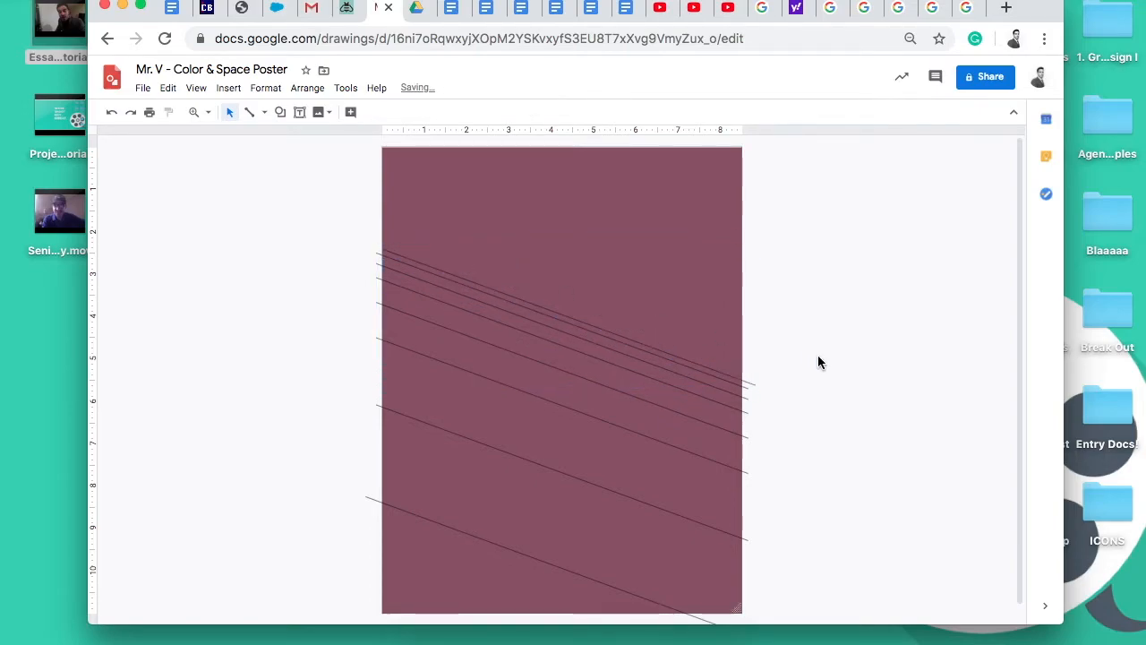
- Nudge the bottommost diagonal line down by about 0.9 inch
{"action": "left_click", "coordinate": [483, 546]}
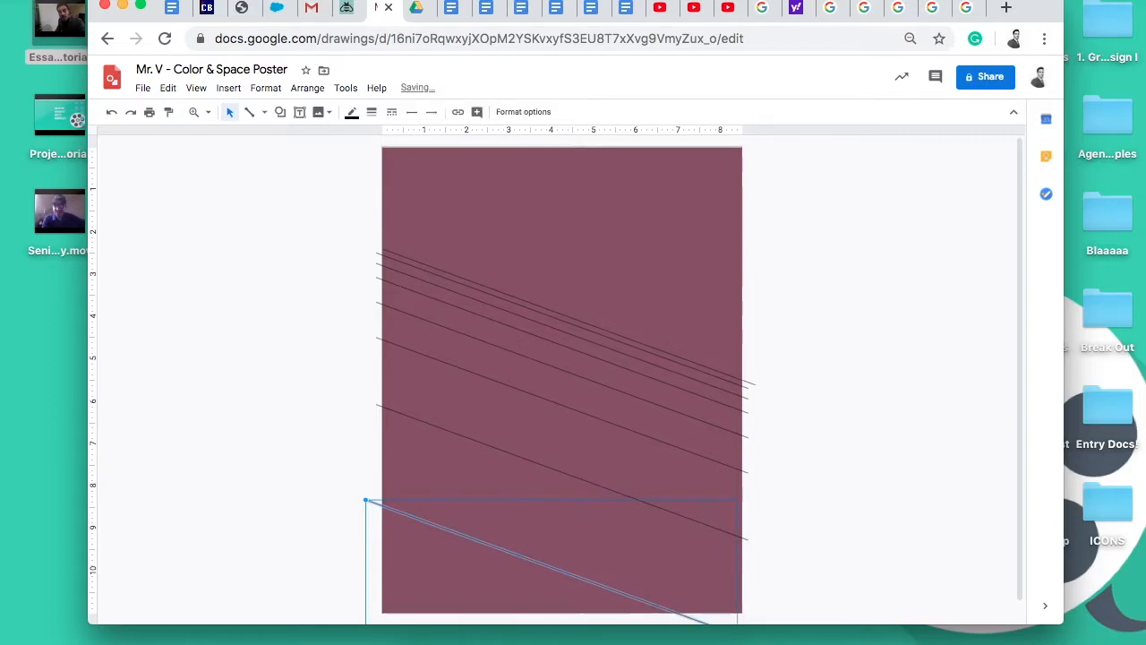
{"action": "key", "text": "Down"}
{"action": "key", "text": "Down"}
{"action": "key", "text": "Down"}
{"action": "key", "text": "Down"}
{"action": "key", "text": "Down"}
{"action": "key", "text": "Down"}
{"action": "key", "text": "Down"}
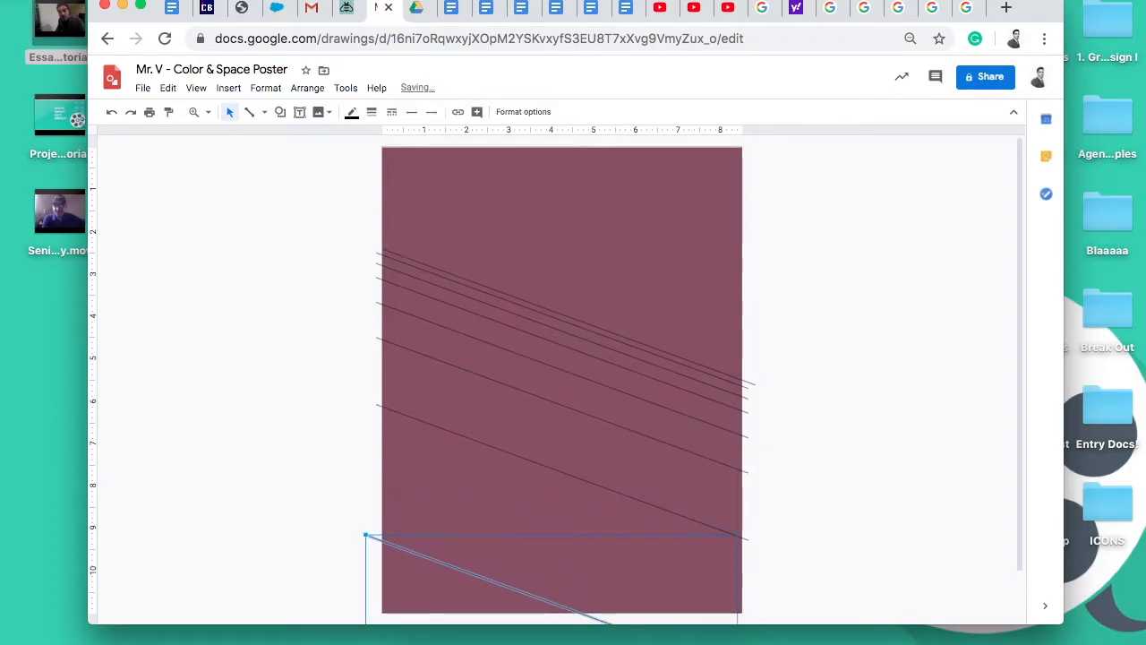
- Nudge the second diagonal line from the bottom down by about 0.3 inch and deselect it
{"action": "left_click", "coordinate": [574, 476]}
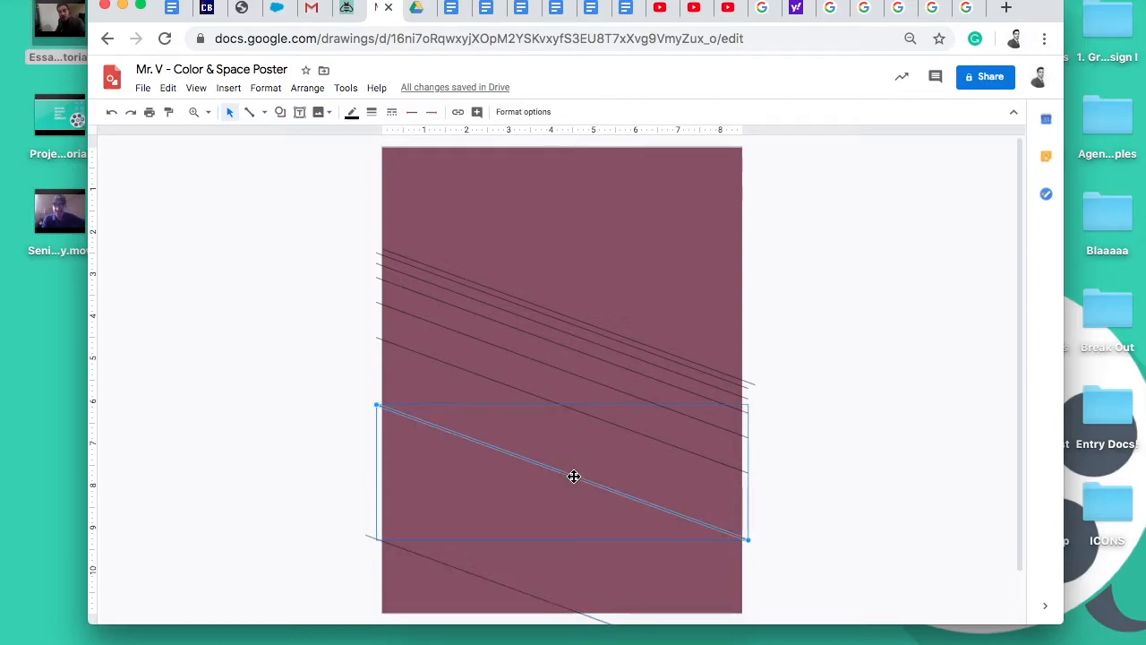
{"action": "key", "text": "Down"}
{"action": "key", "text": "Down"}
{"action": "key", "text": "Down"}
{"action": "key", "text": "Down"}
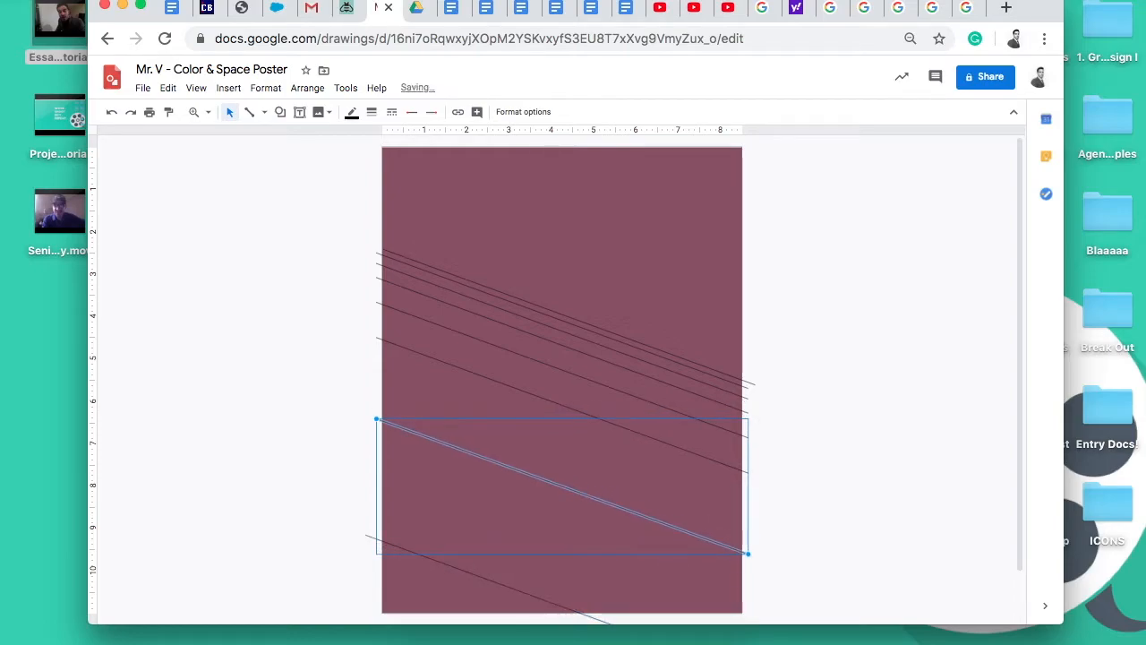
{"action": "left_click", "coordinate": [873, 409]}
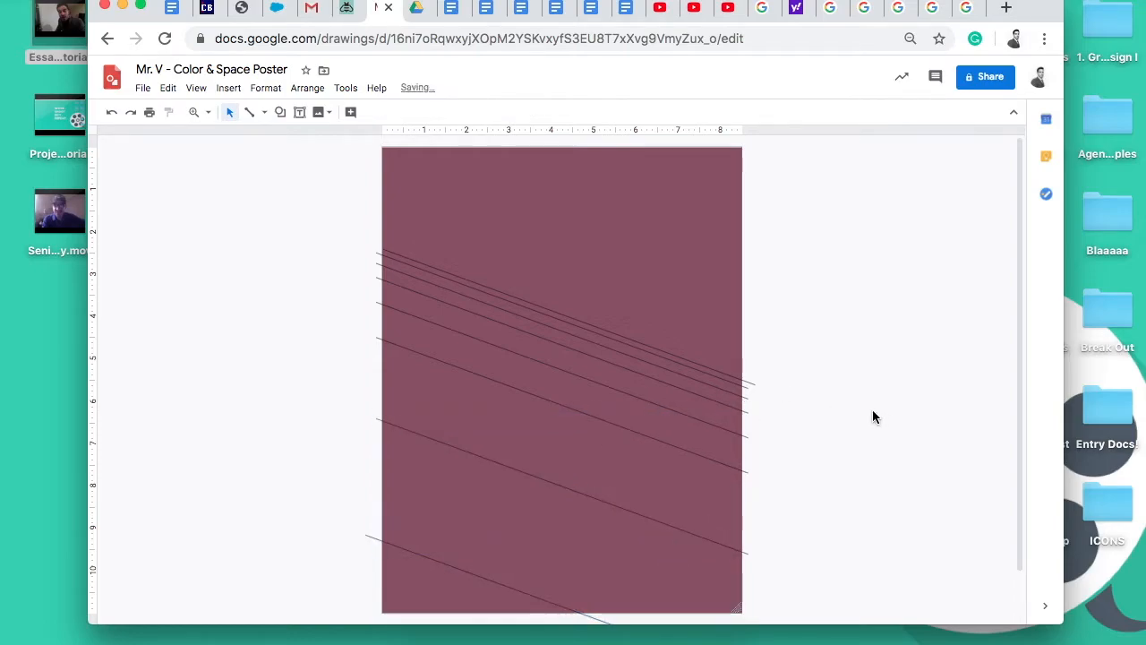
- Nudge the fifth of the eight diagonal lines up by about 0.1 inch and deselect it
{"action": "left_click", "coordinate": [604, 385]}
{"action": "key", "text": "Up"}
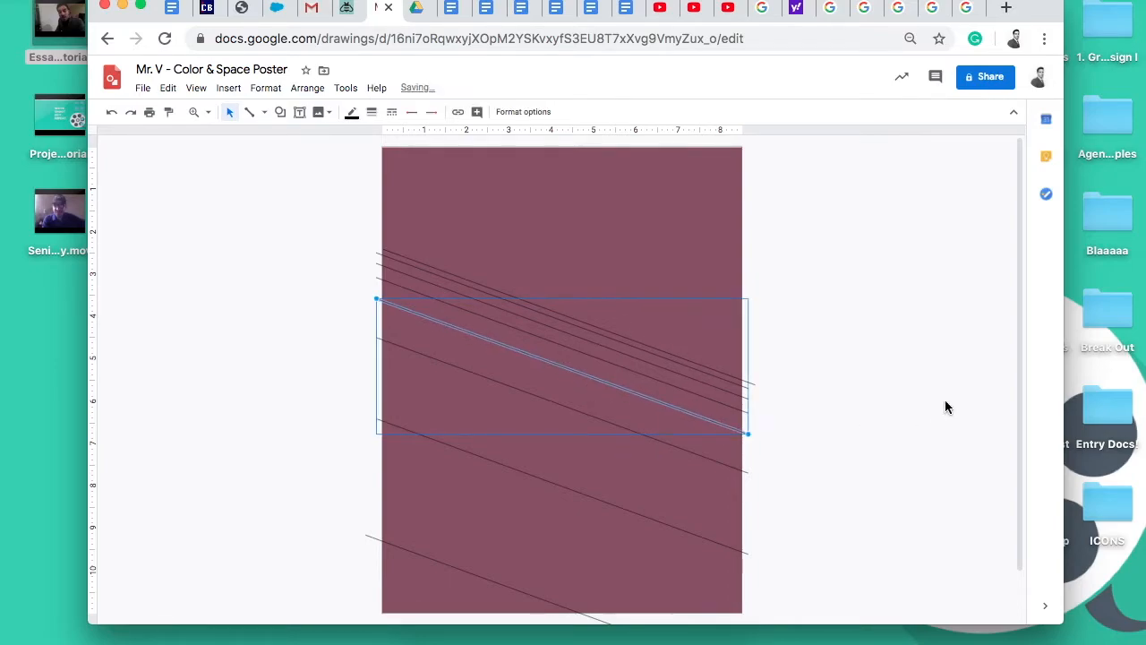
{"action": "left_click", "coordinate": [898, 386]}
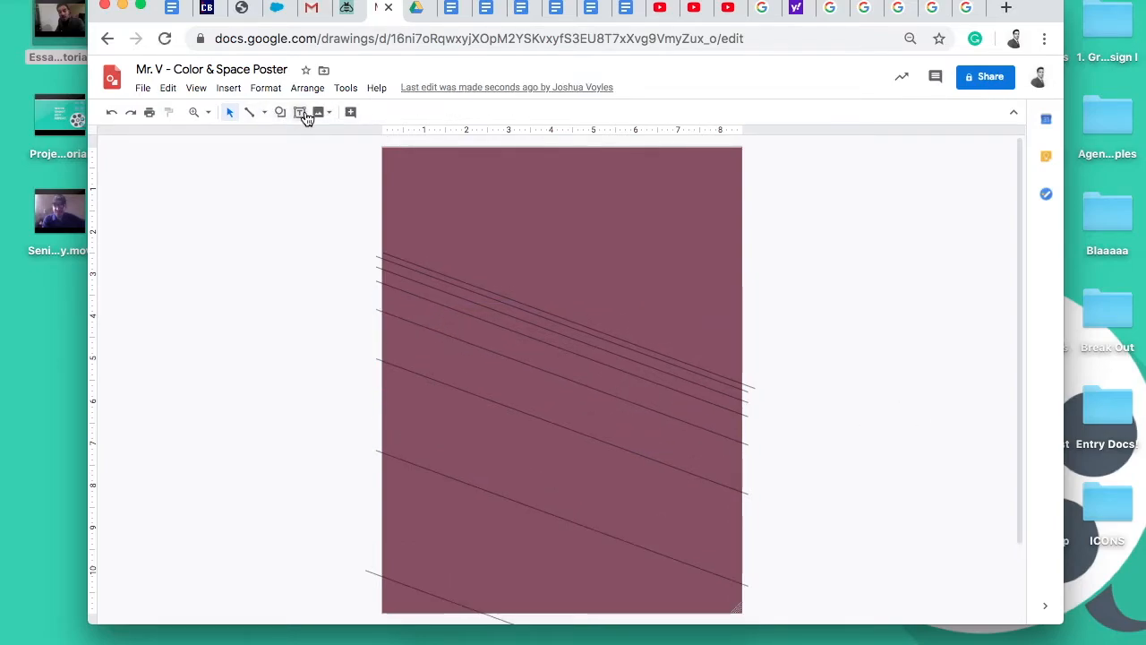
- Add a text box about 6.8 inches wide above the diagonal lines, containing the title COLOR & SPACE
{"action": "left_click", "coordinate": [303, 114]}
{"action": "left_click", "coordinate": [479, 210]}
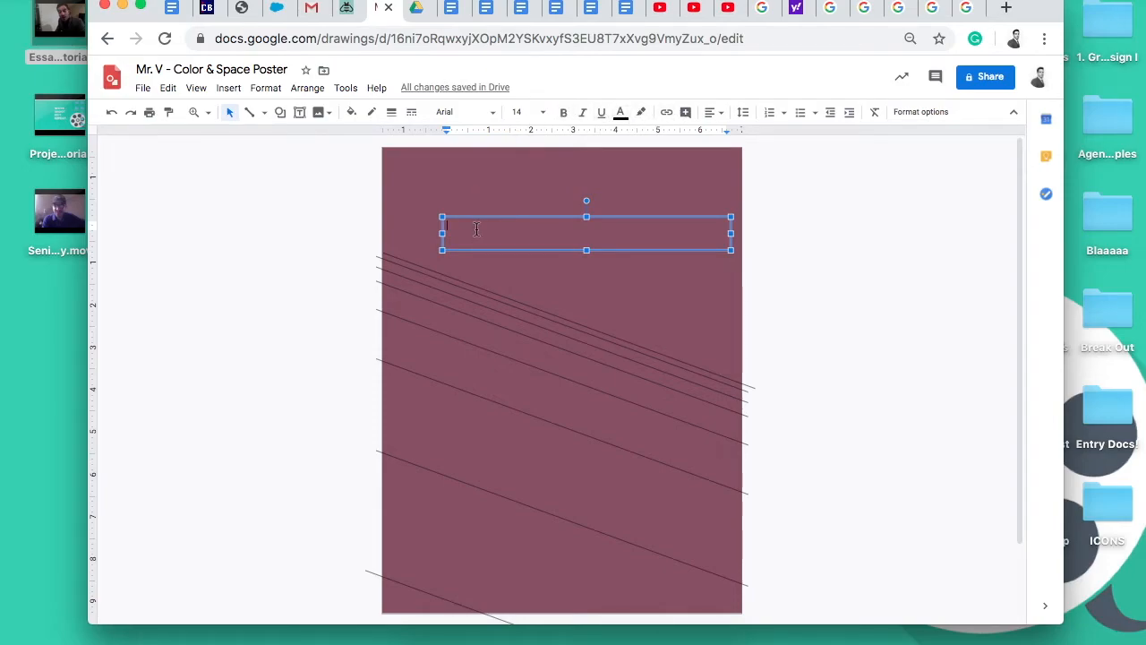
{"action": "type", "text": "c"}
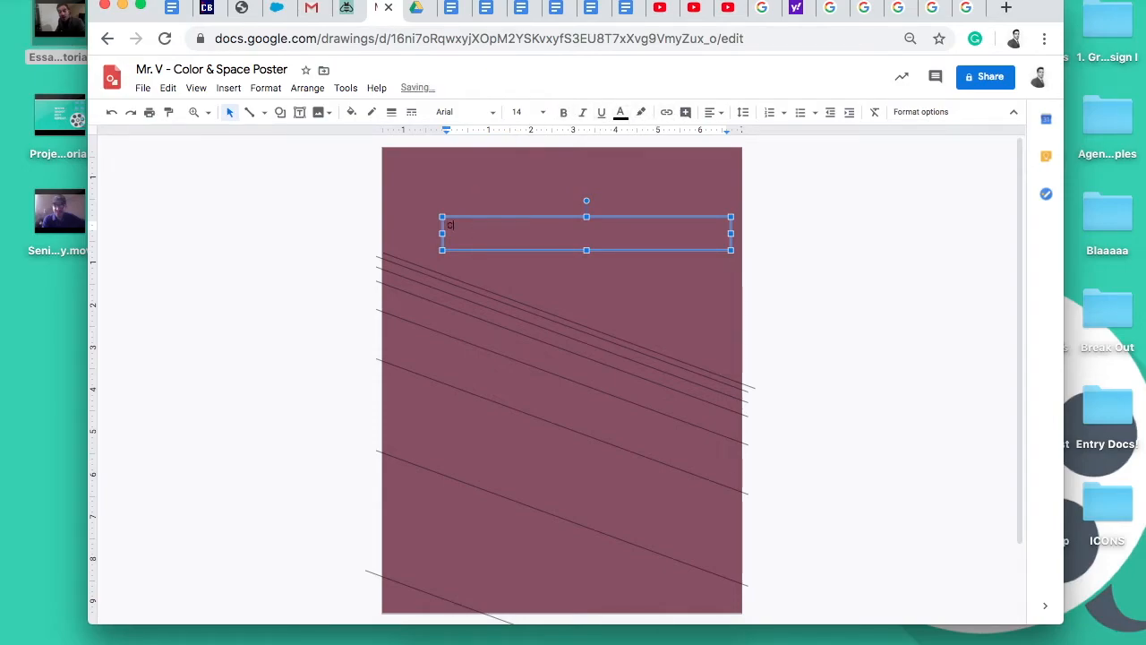
{"action": "type", "text": "o"}
- Set the font size of the whole COLOR & SPACE title to 60
{"action": "left_click_drag", "start_coordinate": [526, 223], "coordinate": [414, 217]}
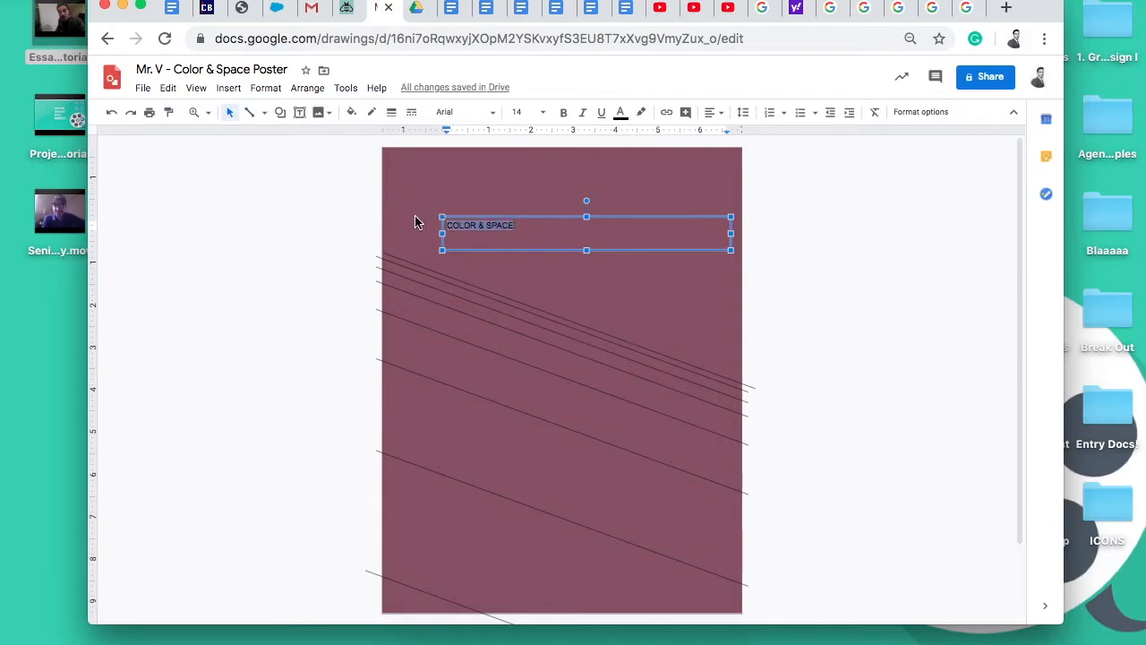
{"action": "left_click", "coordinate": [543, 112]}
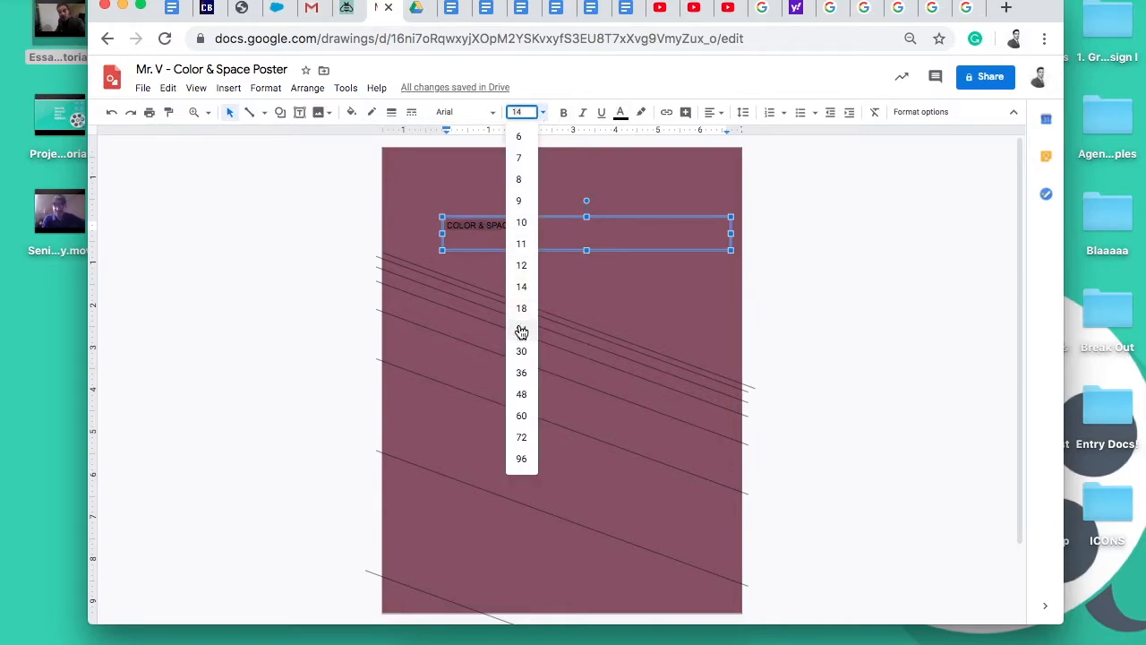
{"action": "left_click", "coordinate": [522, 417]}
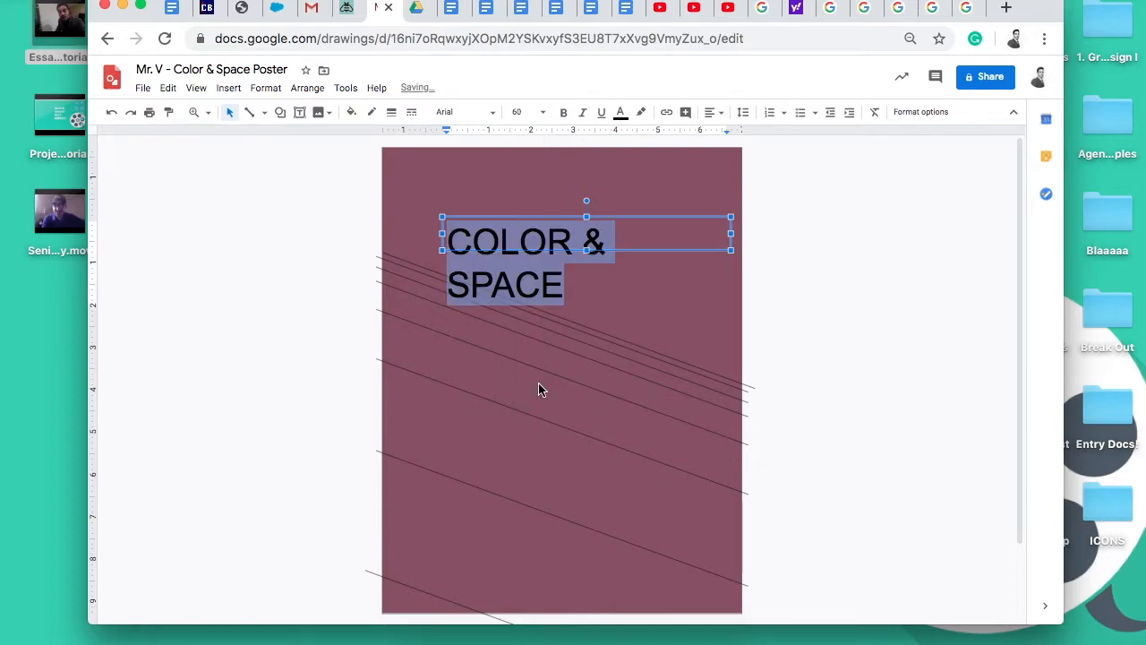
- Widen the title's text box on its left side to about 7.5 inches so the title fits on one line
{"action": "left_click", "coordinate": [587, 249]}
{"action": "left_click", "coordinate": [541, 285]}
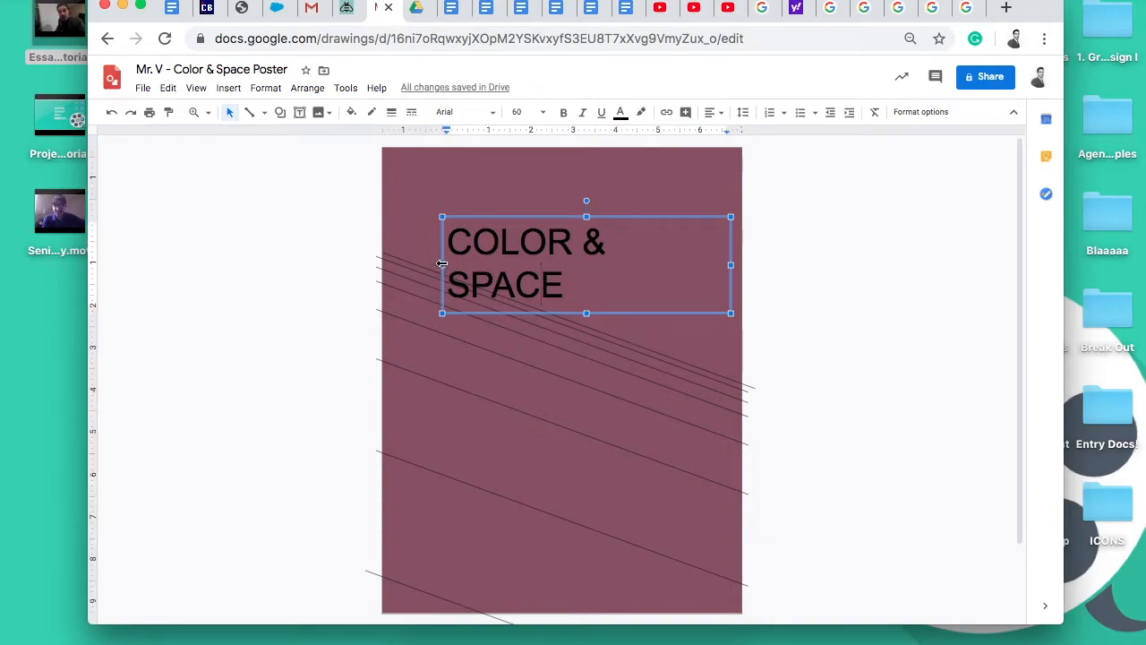
{"action": "left_click_drag", "start_coordinate": [441, 265], "coordinate": [411, 264]}
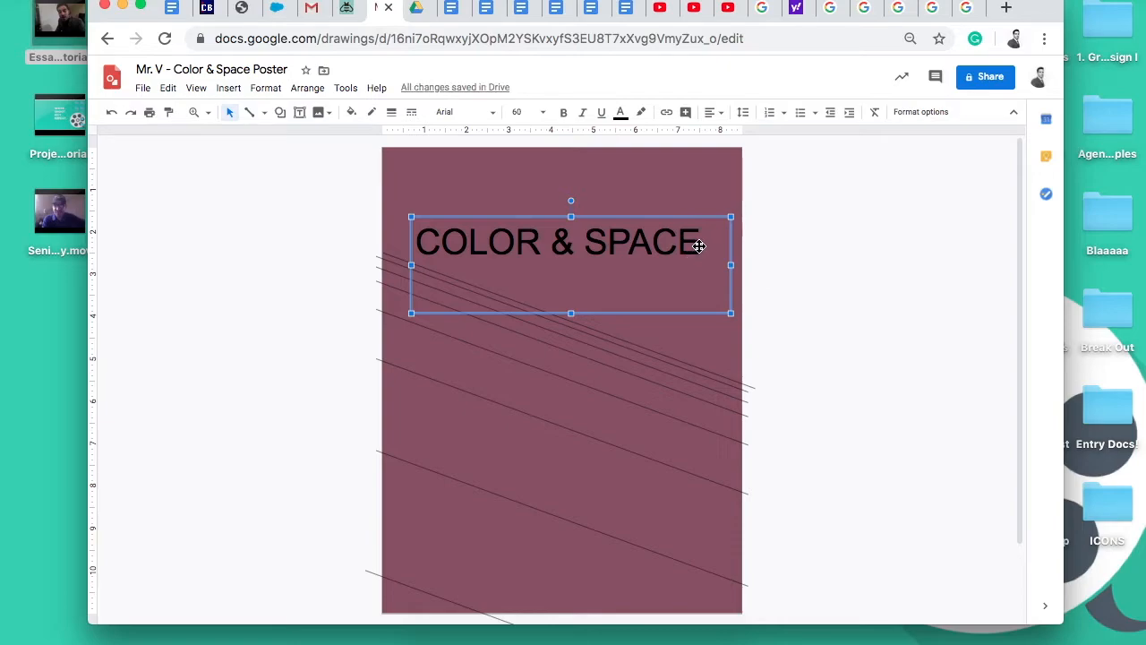
- Change the font of the whole COLOR & SPACE title to Oswald
{"action": "left_click", "coordinate": [604, 246]}
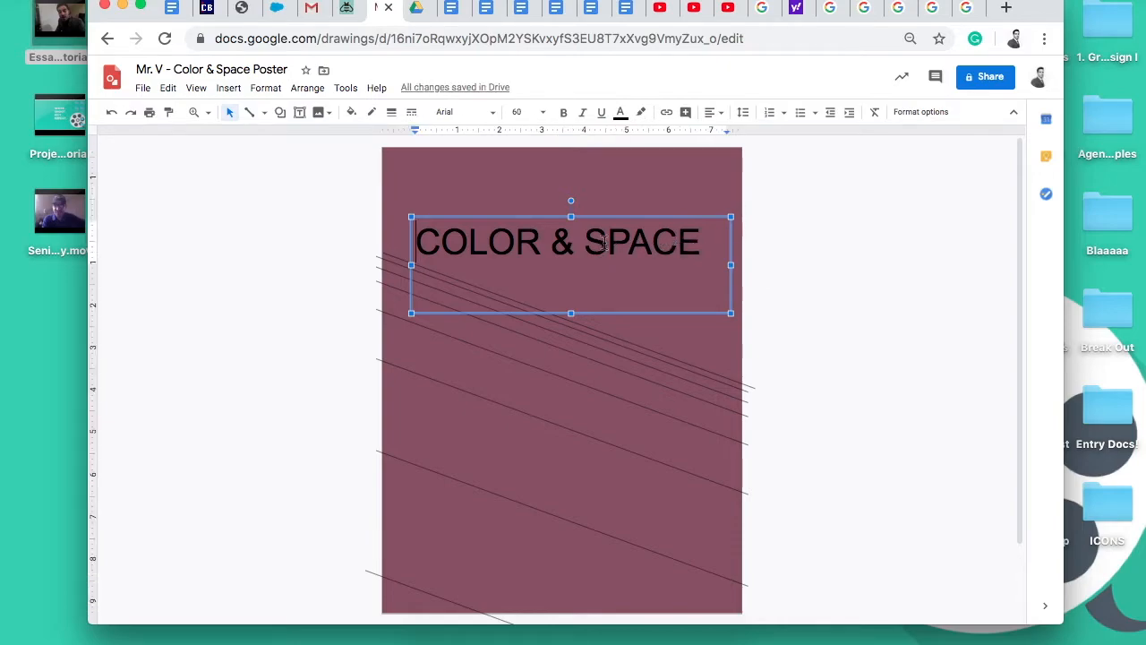
{"action": "triple_click", "coordinate": [606, 244]}
{"action": "left_click", "coordinate": [704, 248]}
{"action": "triple_click", "coordinate": [508, 246]}
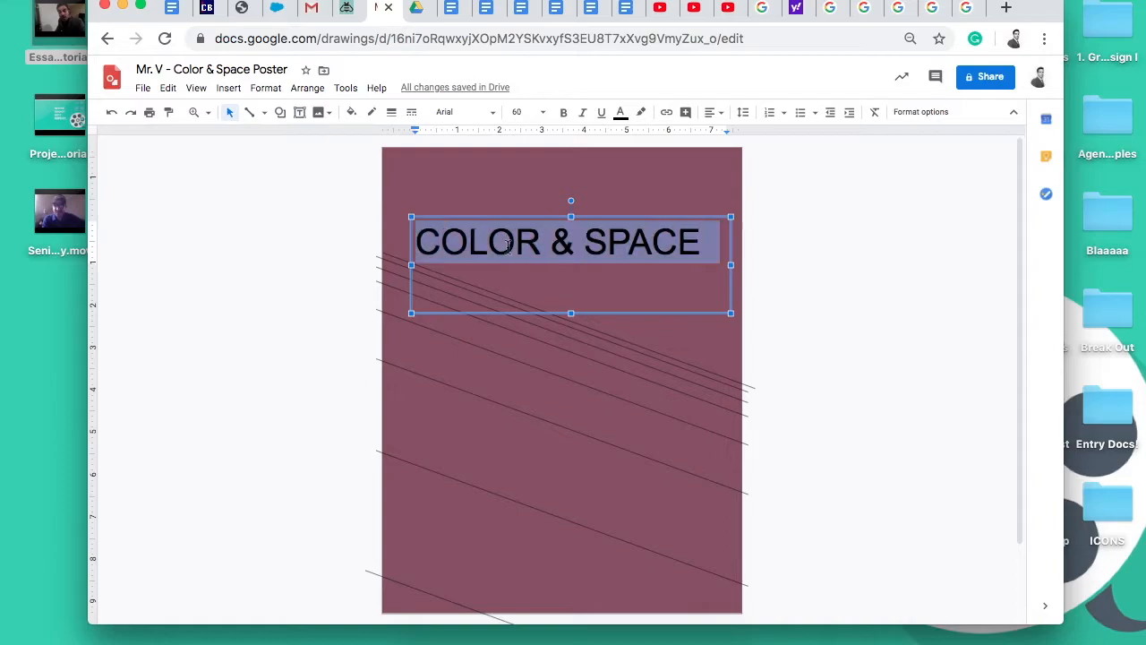
{"action": "left_click", "coordinate": [491, 114]}
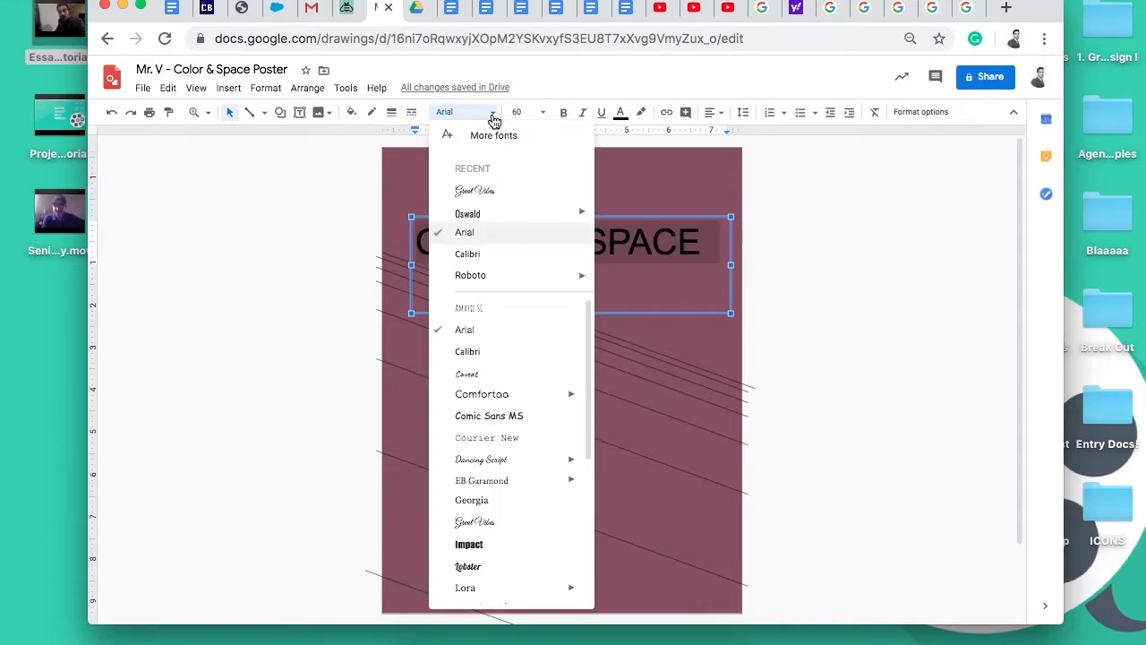
{"action": "left_click", "coordinate": [487, 215]}
{"action": "left_click", "coordinate": [534, 242]}
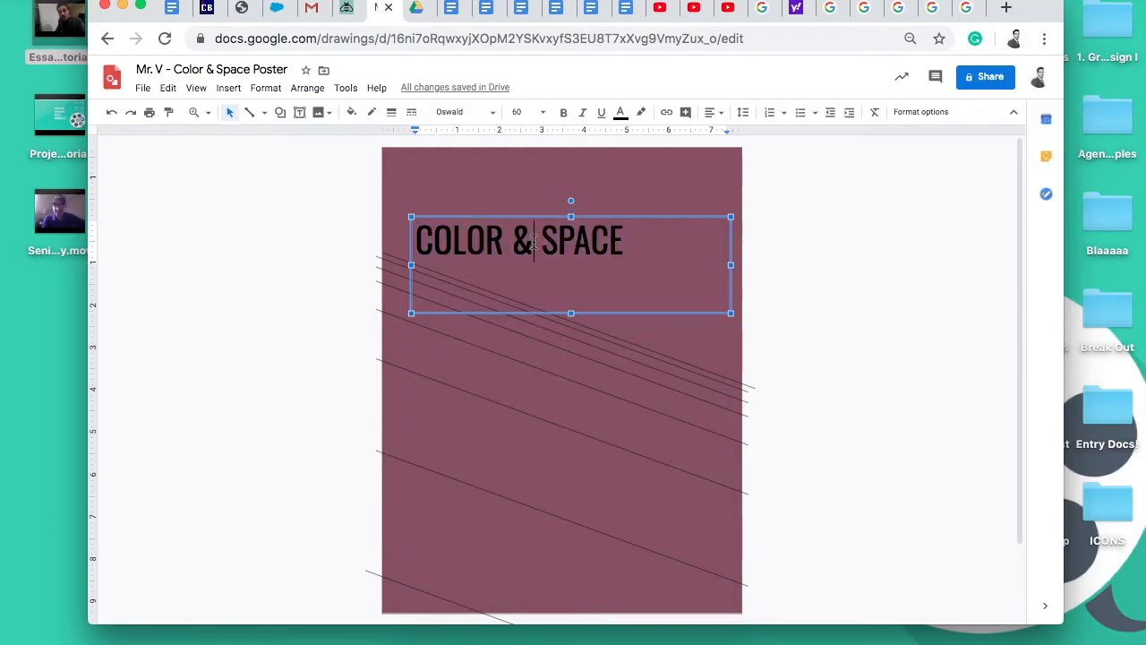
- Format the title's ampersand in Great Vibes at size 72 and add extra space before the word SPACE
{"action": "double_click", "coordinate": [527, 242]}
{"action": "left_click", "coordinate": [495, 114]}
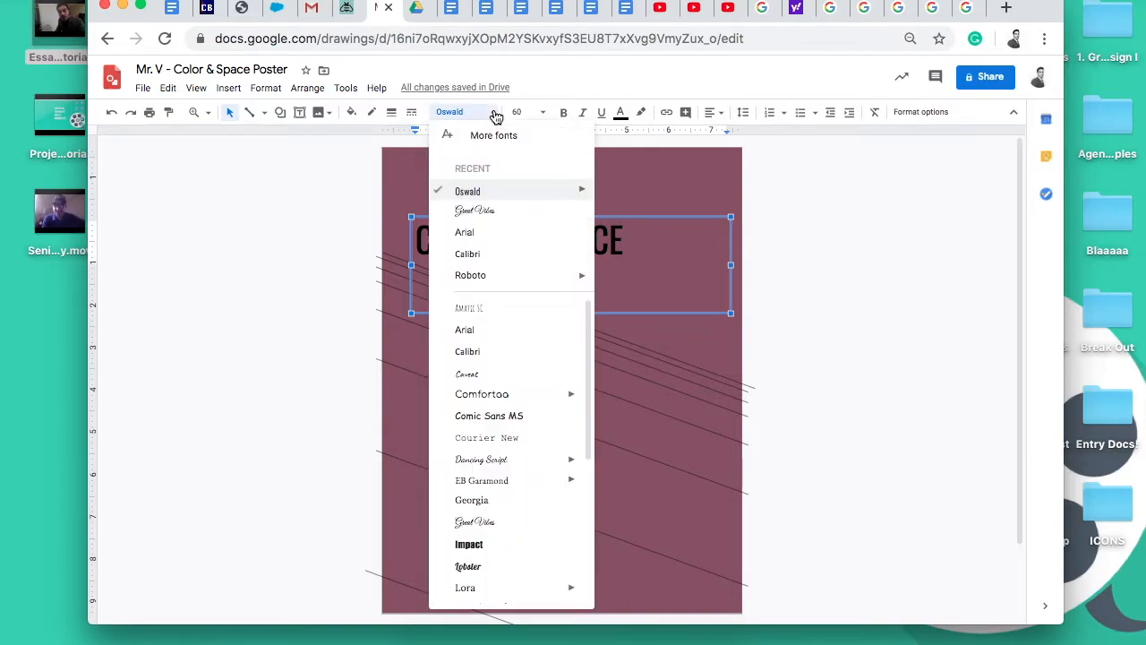
{"action": "left_click", "coordinate": [497, 211]}
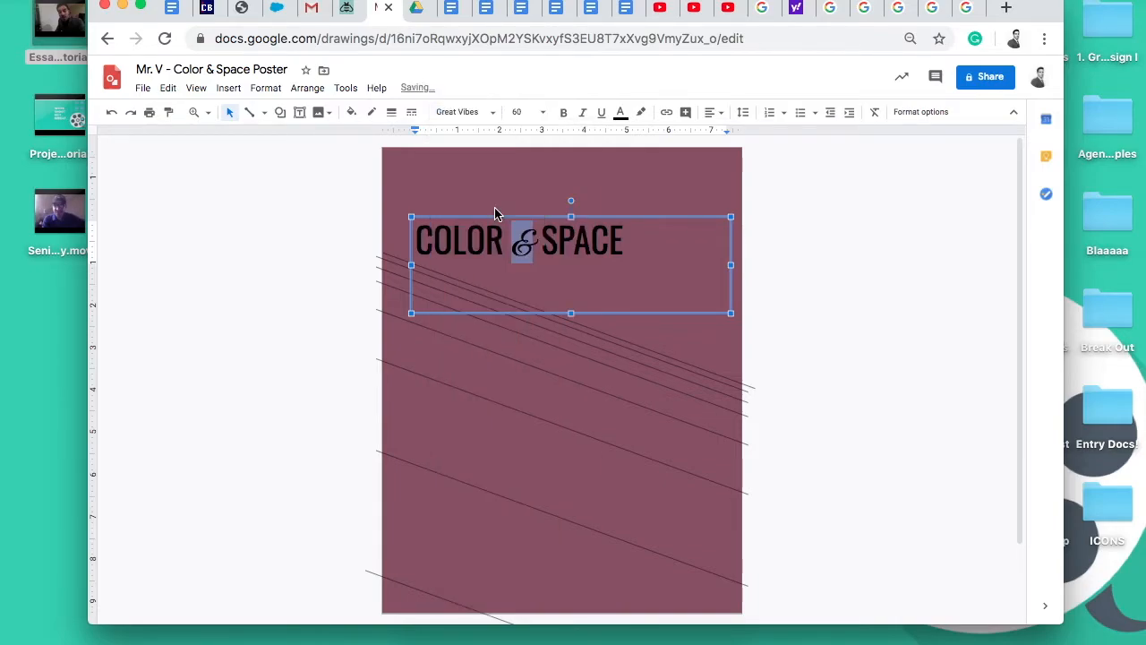
{"action": "left_click", "coordinate": [542, 112]}
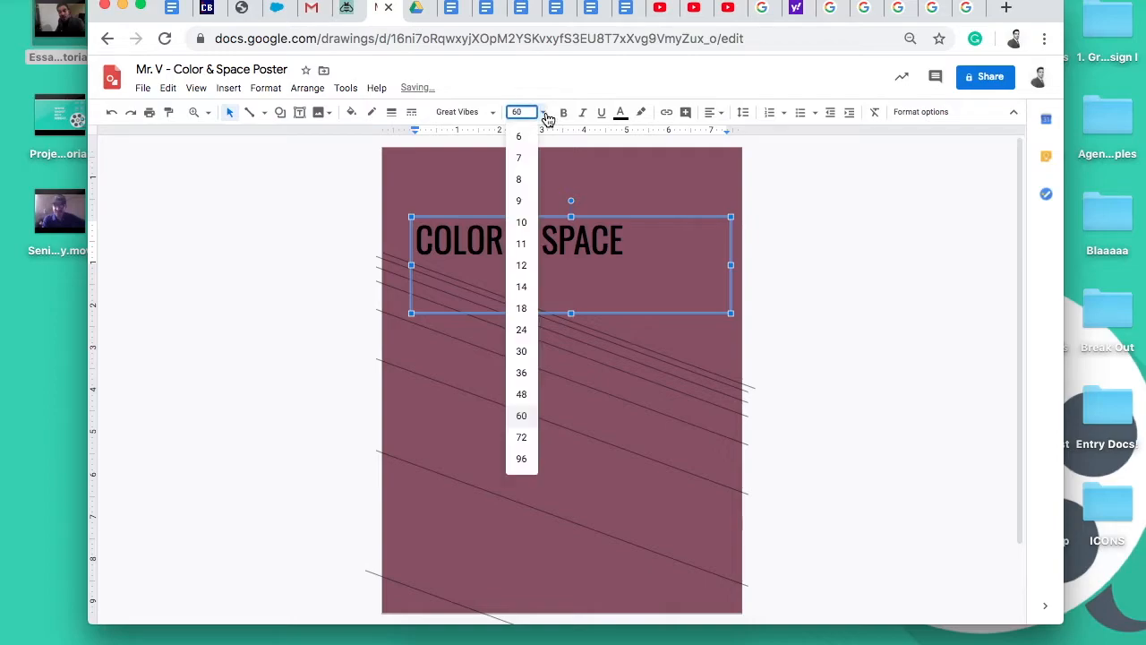
{"action": "left_click", "coordinate": [520, 437]}
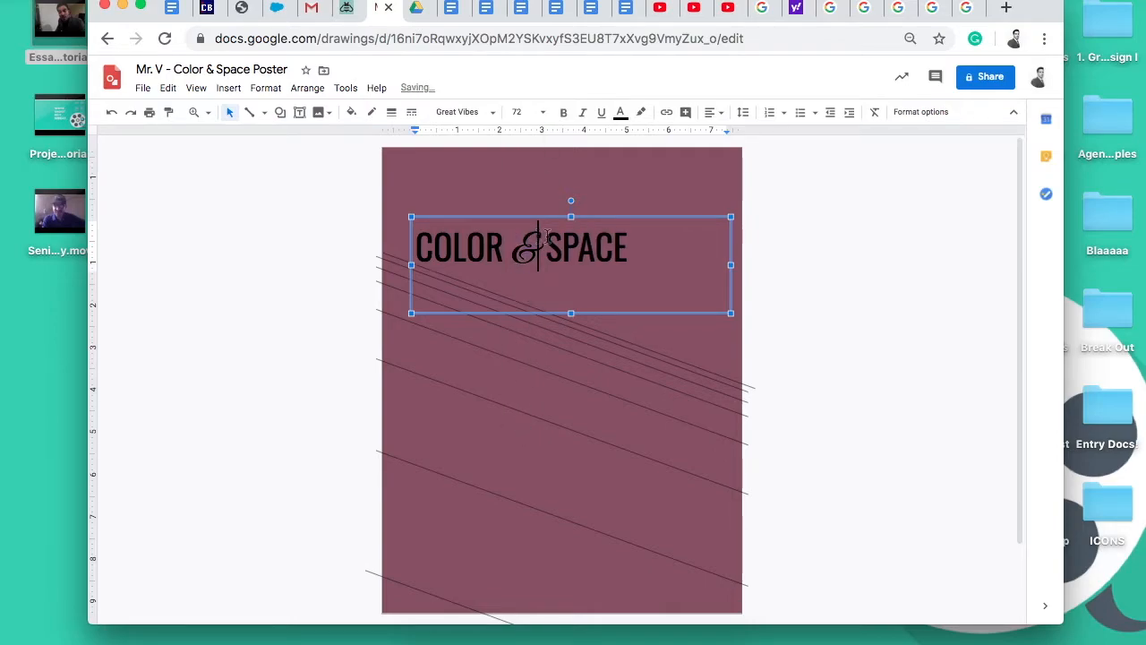
{"action": "left_click", "coordinate": [637, 244]}
{"action": "left_click", "coordinate": [545, 249]}
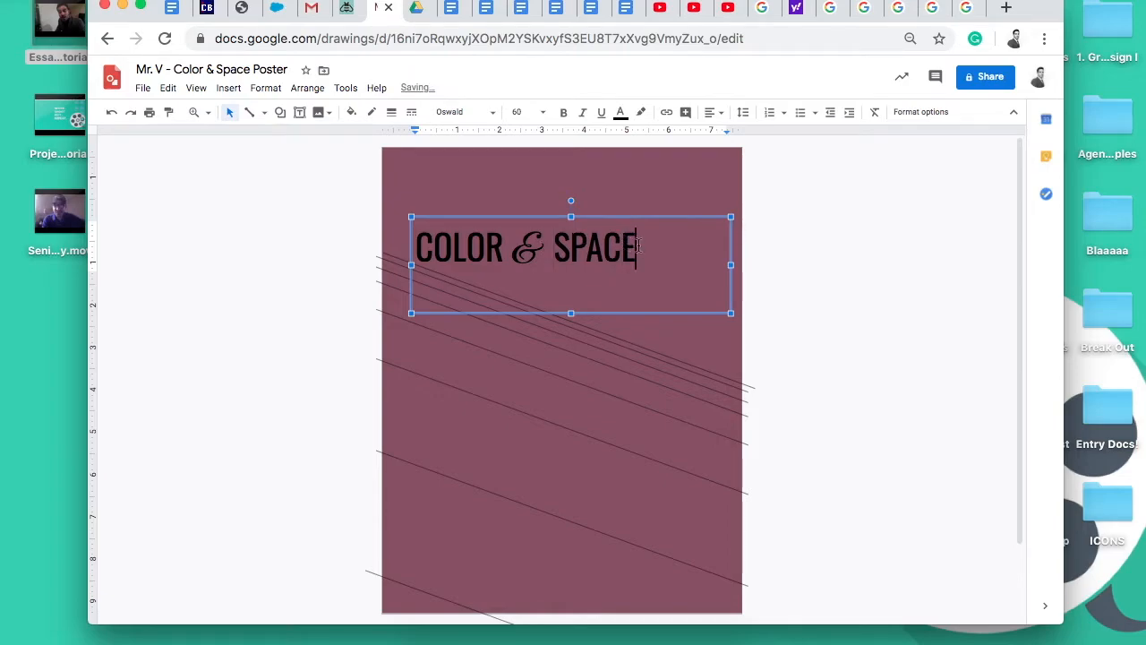
- Change the text color of the whole COLOR & SPACE title to white and deselect the text box
{"action": "left_click_drag", "start_coordinate": [639, 245], "coordinate": [380, 249]}
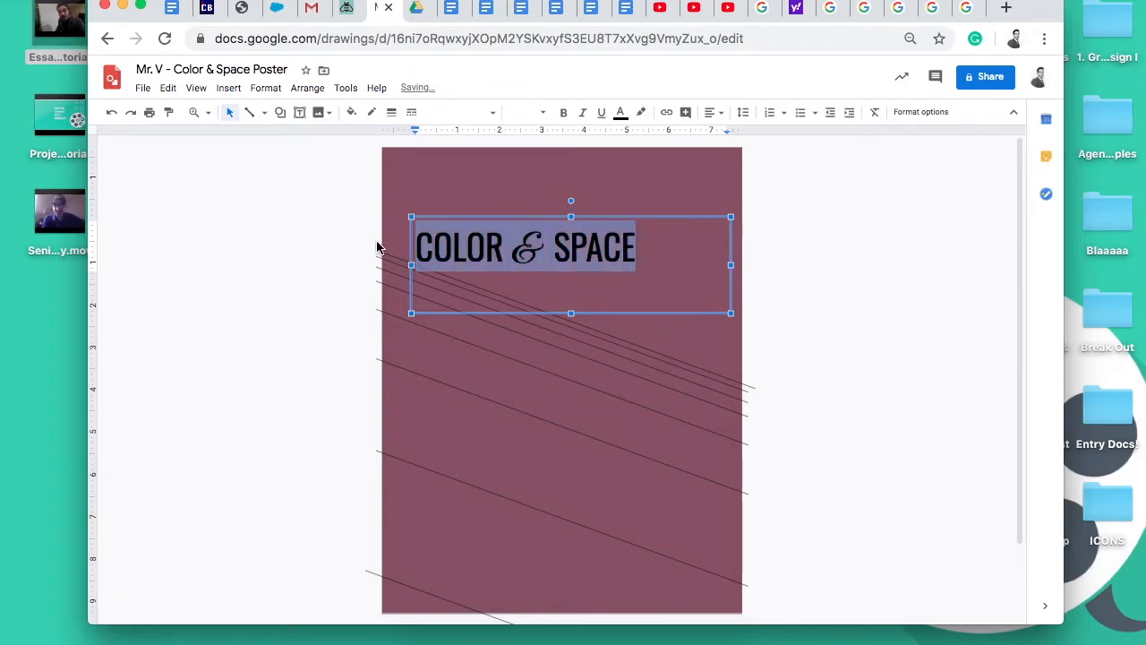
{"action": "left_click", "coordinate": [621, 115]}
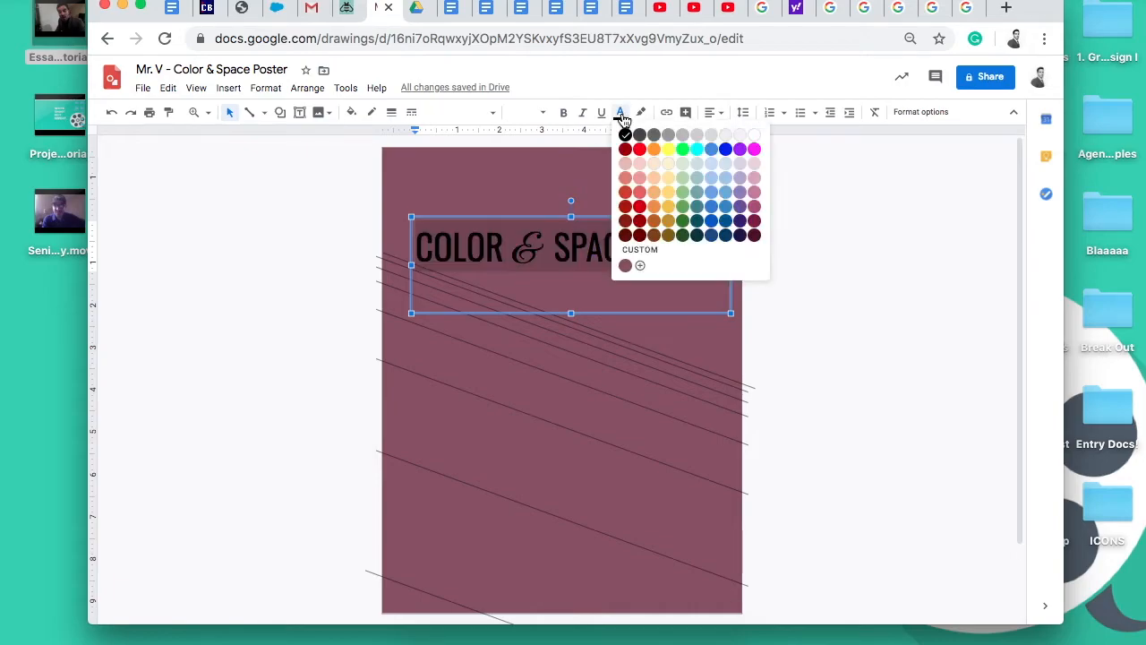
{"action": "left_click", "coordinate": [753, 137]}
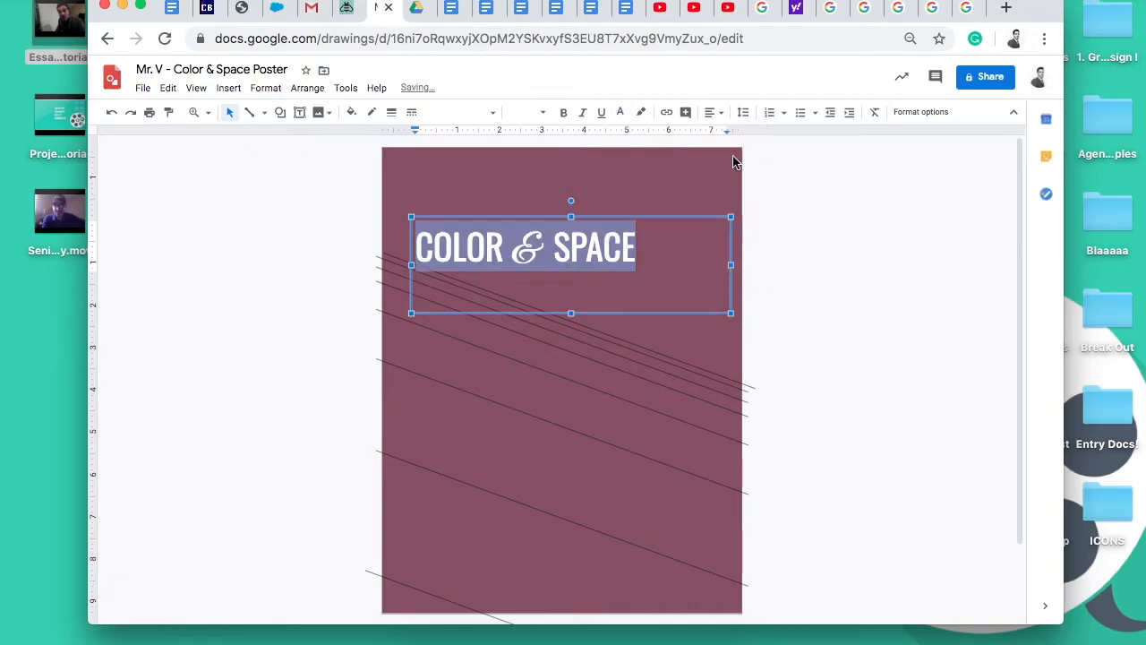
{"action": "left_click", "coordinate": [648, 176]}
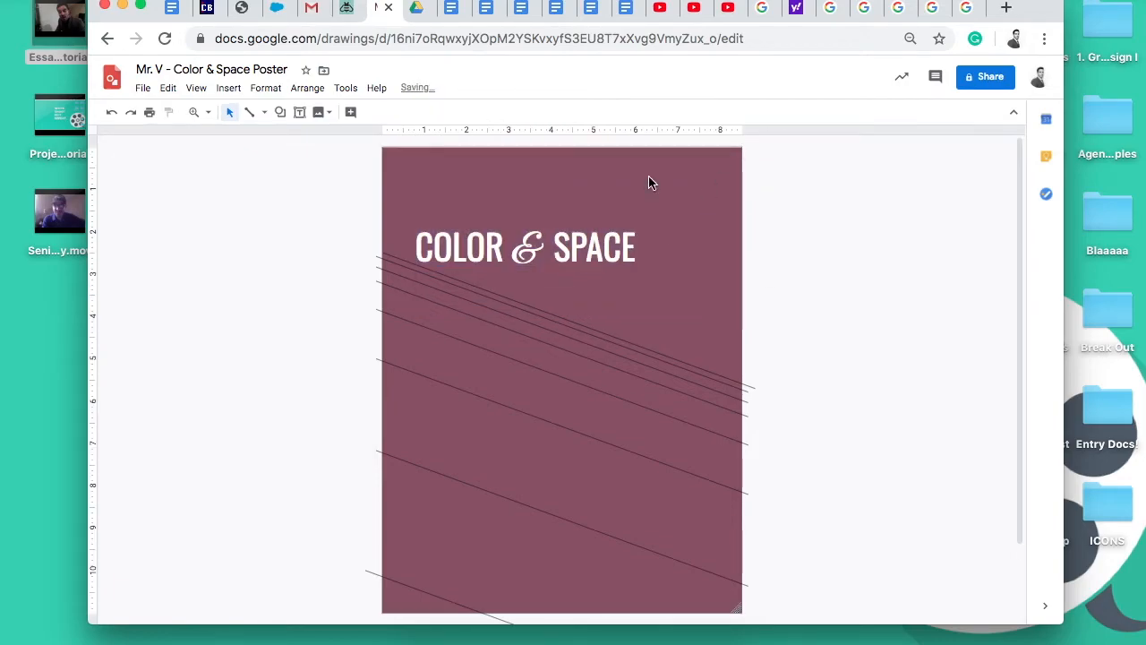
- Shrink the title's text box to about 5.6 by 1.4 inches so it fits closely around the COLOR & SPACE text
{"action": "left_click", "coordinate": [604, 248]}
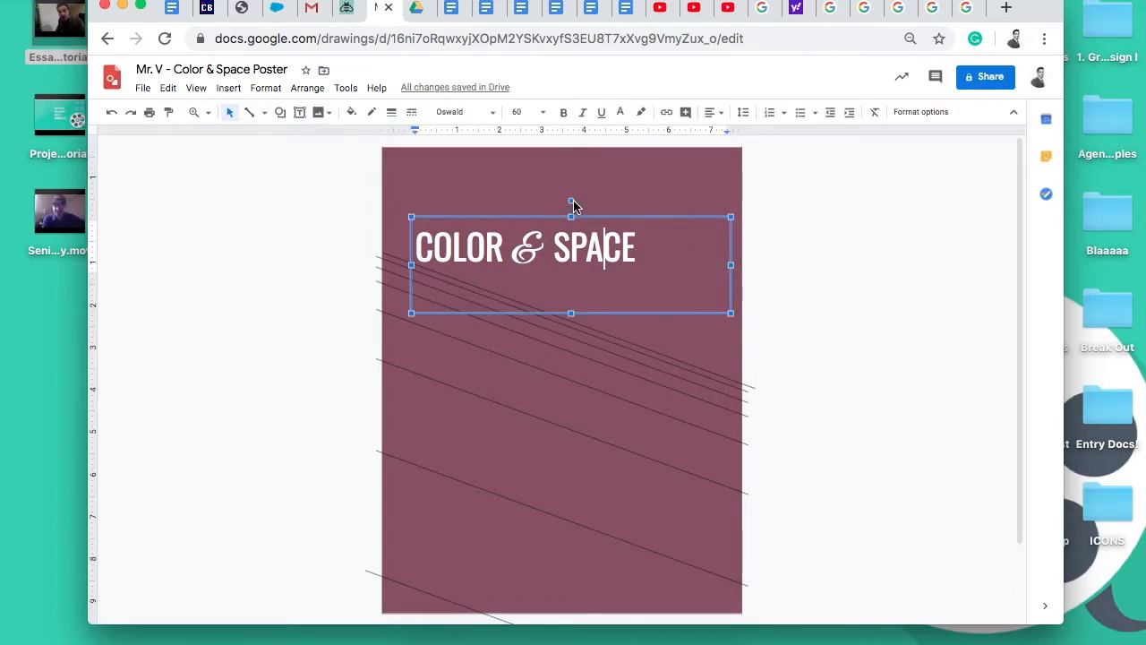
{"action": "left_click_drag", "start_coordinate": [571, 312], "coordinate": [568, 276]}
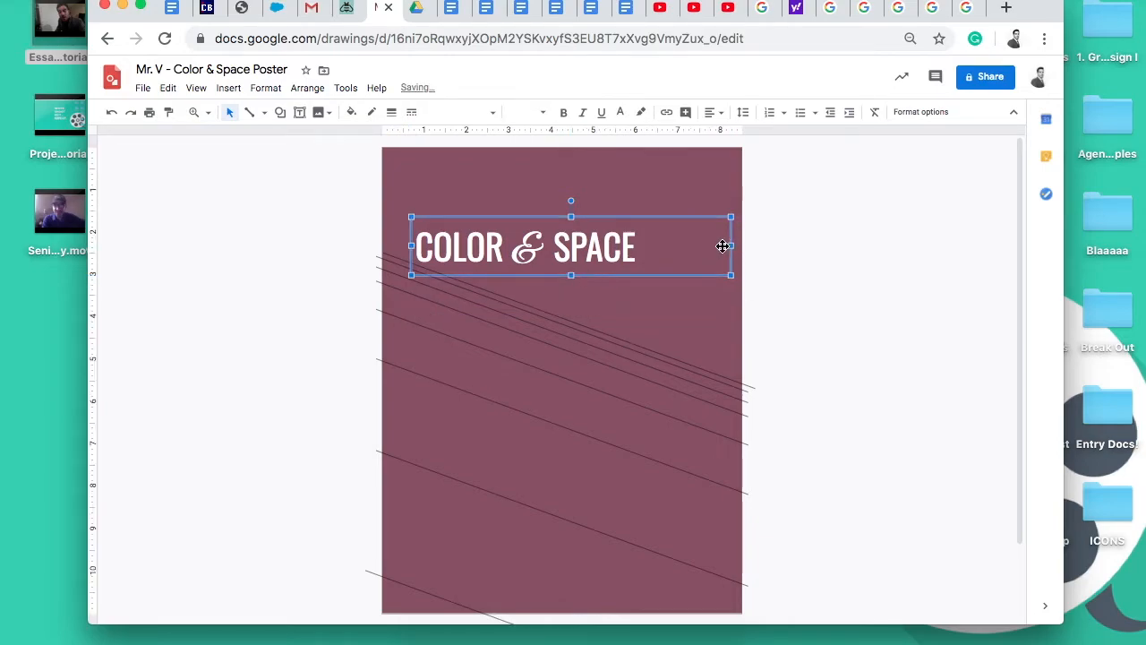
{"action": "left_click_drag", "start_coordinate": [731, 245], "coordinate": [647, 249]}
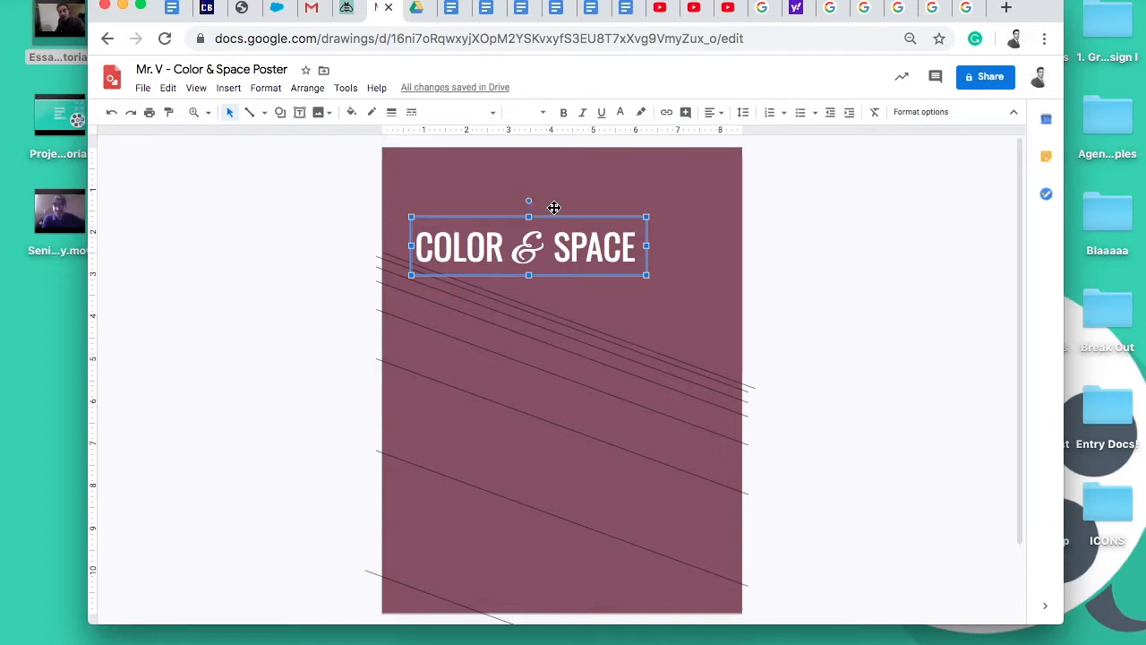
- Rotate the title clockwise until it runs parallel to the diagonal lines and move it down to sit just above the uppermost line
{"action": "left_click_drag", "start_coordinate": [528, 199], "coordinate": [538, 212]}
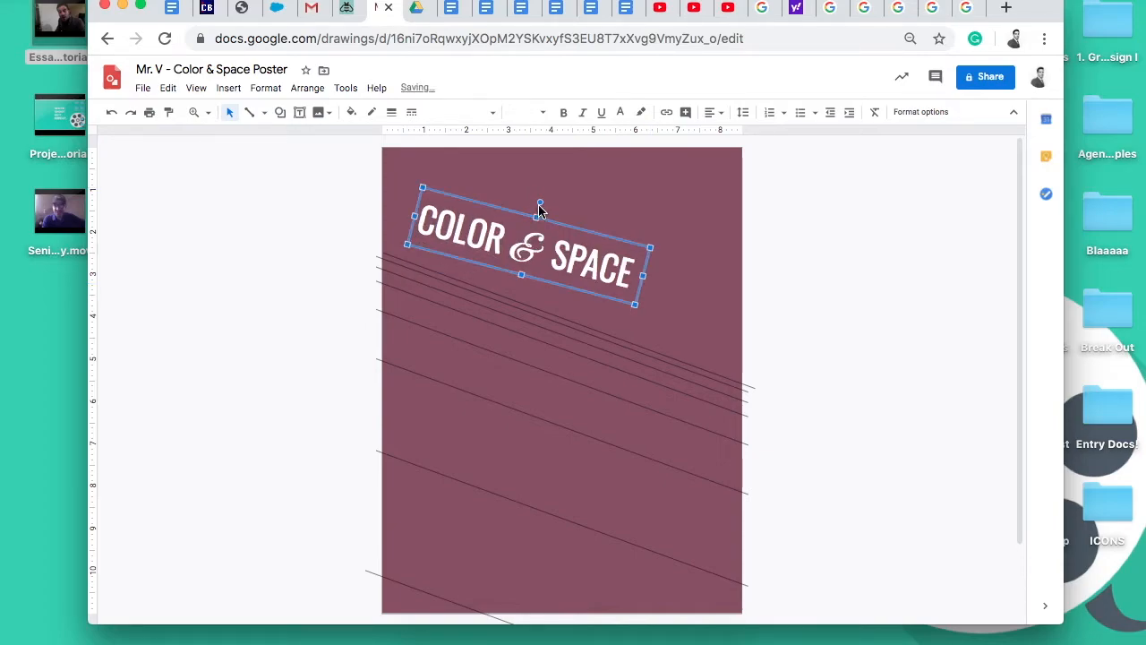
{"action": "left_click_drag", "start_coordinate": [541, 206], "coordinate": [543, 209]}
{"action": "key", "text": "Down"}
{"action": "key", "text": "Down"}
{"action": "key", "text": "Down"}
{"action": "key", "text": "Down"}
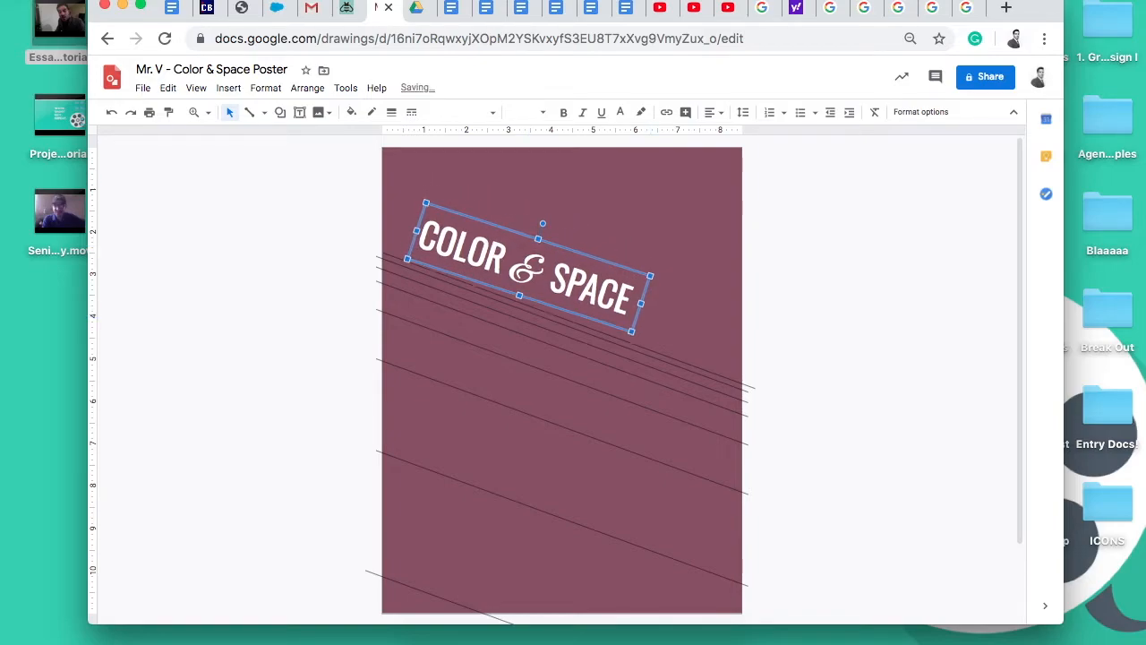
{"action": "key", "text": "Down"}
{"action": "key", "text": "Down"}
{"action": "key", "text": "Down"}
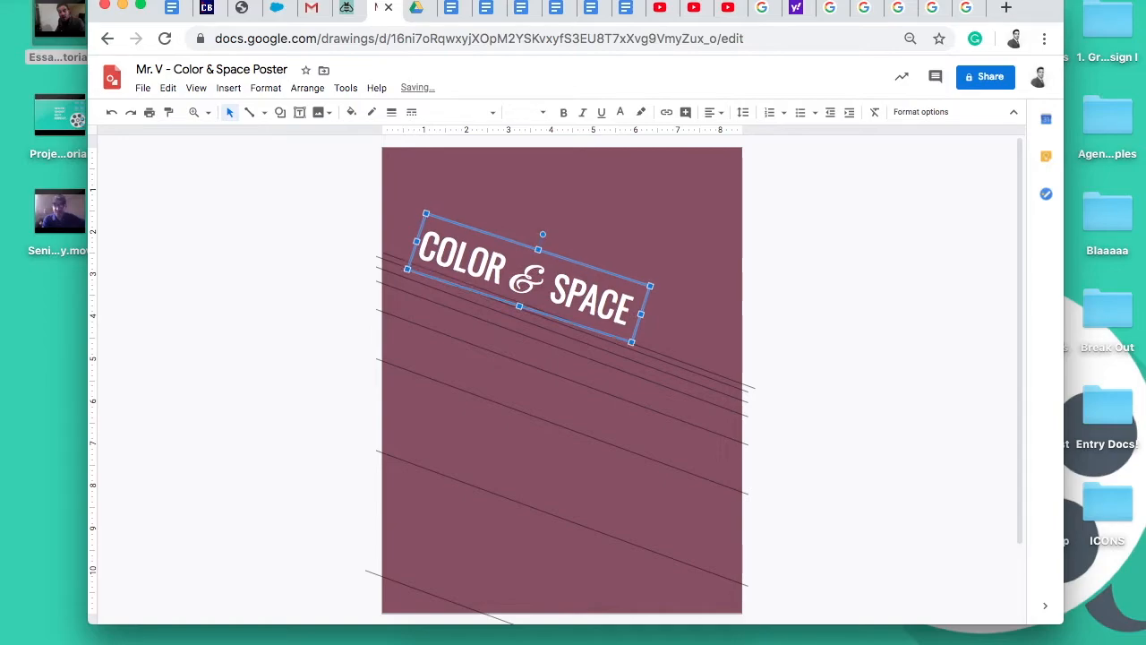
{"action": "left_click", "coordinate": [836, 267]}
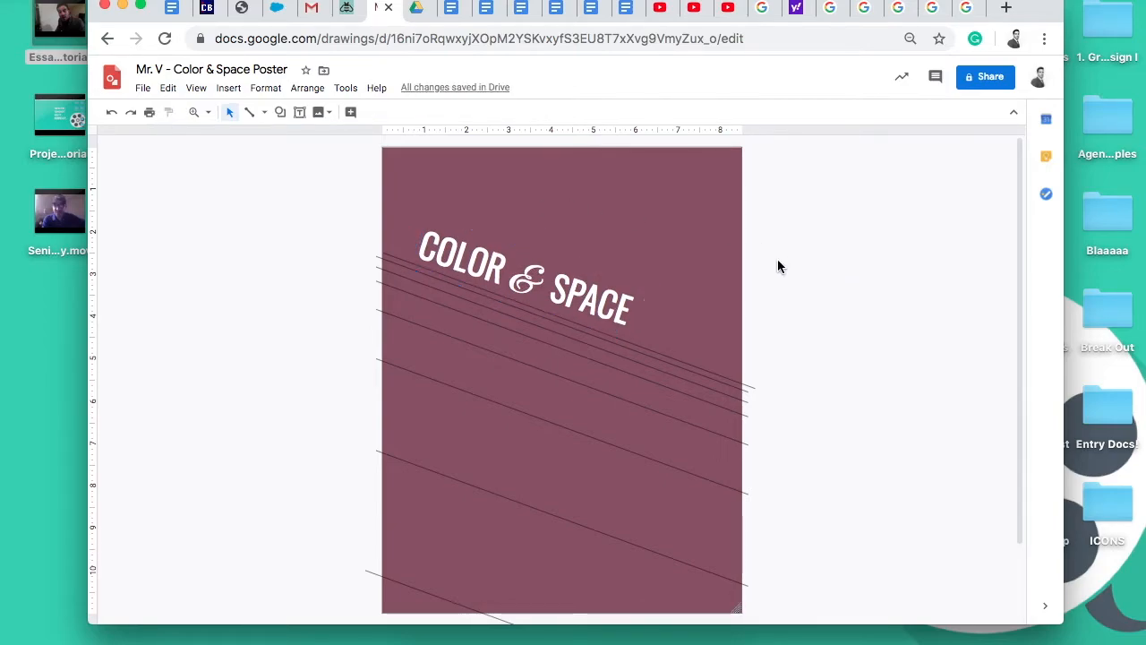
- Change the text color of the whole COLOR & SPACE title to black and deselect the text box
{"action": "left_click", "coordinate": [606, 303]}
{"action": "triple_click", "coordinate": [606, 302]}
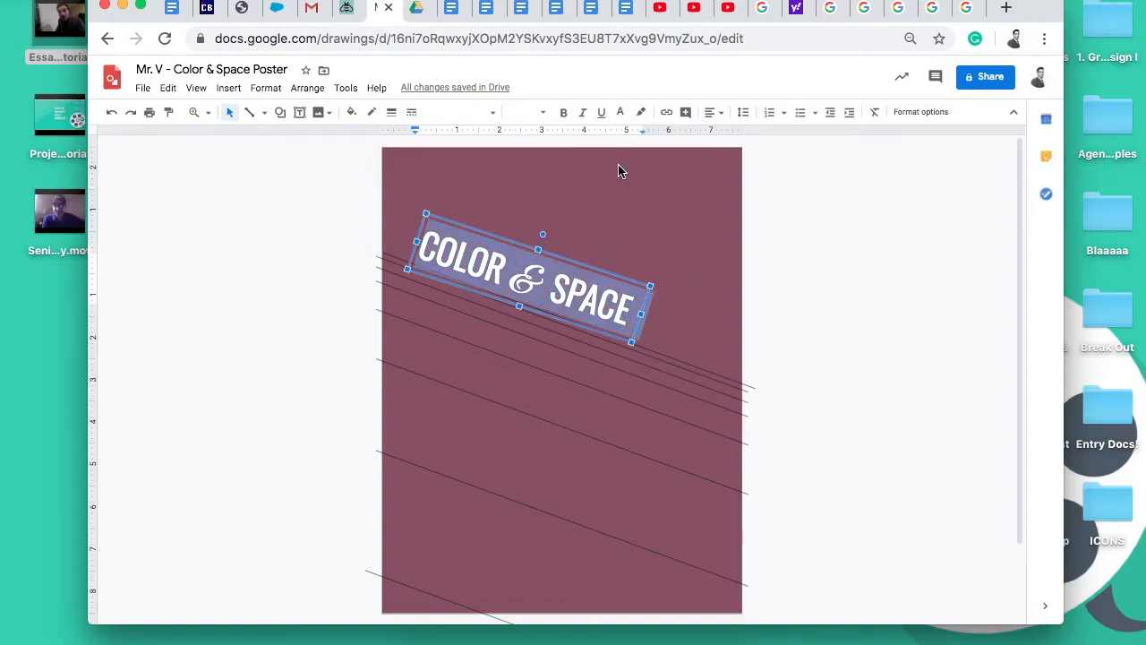
{"action": "left_click", "coordinate": [641, 112]}
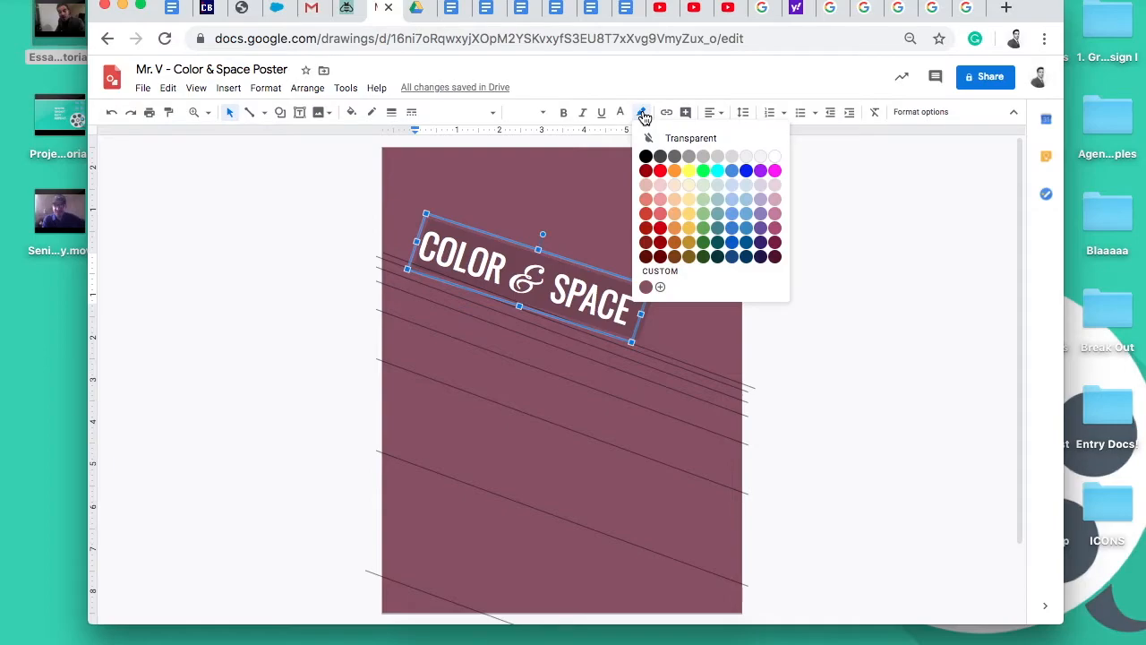
{"action": "left_click", "coordinate": [648, 161]}
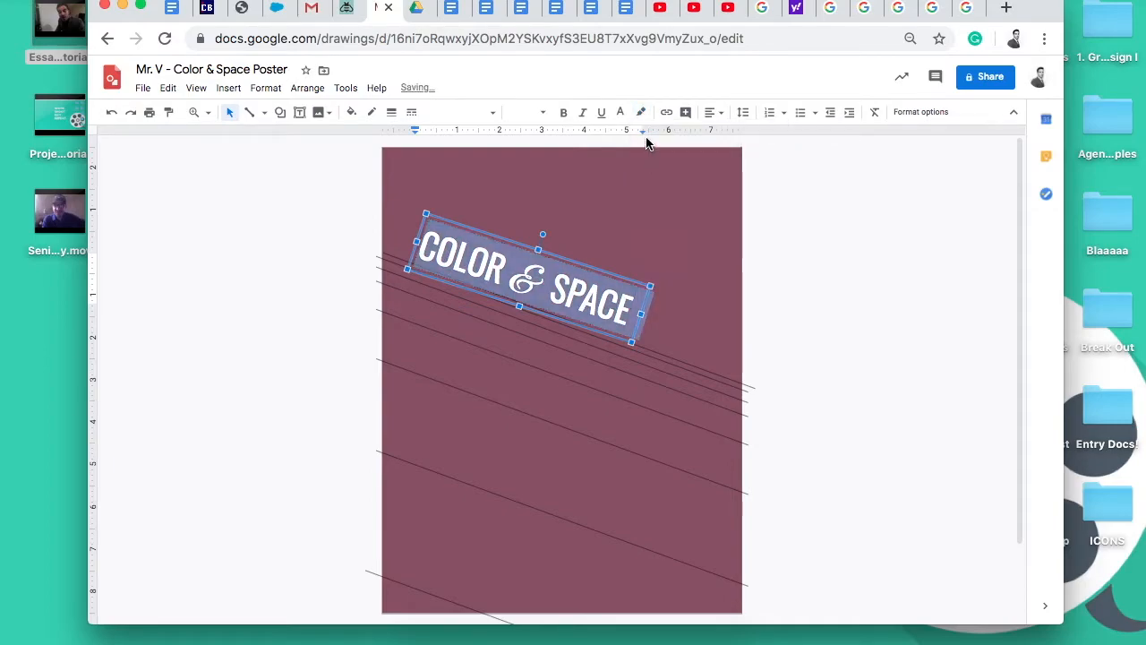
{"action": "left_click", "coordinate": [619, 114]}
{"action": "left_click", "coordinate": [625, 135]}
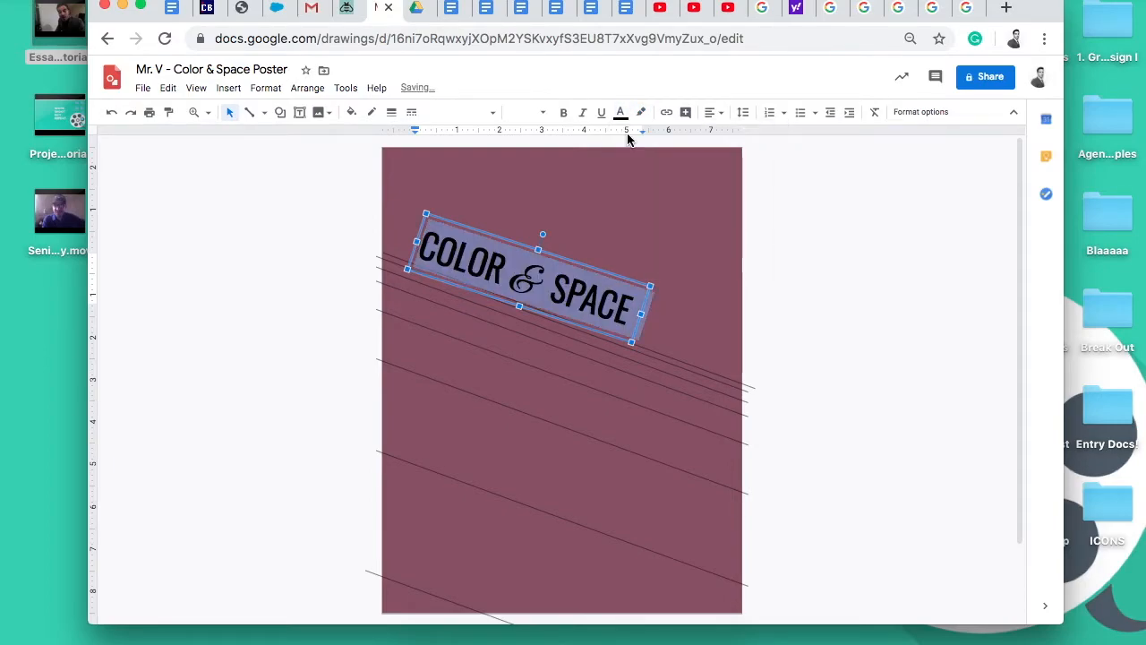
{"action": "left_click", "coordinate": [686, 286]}
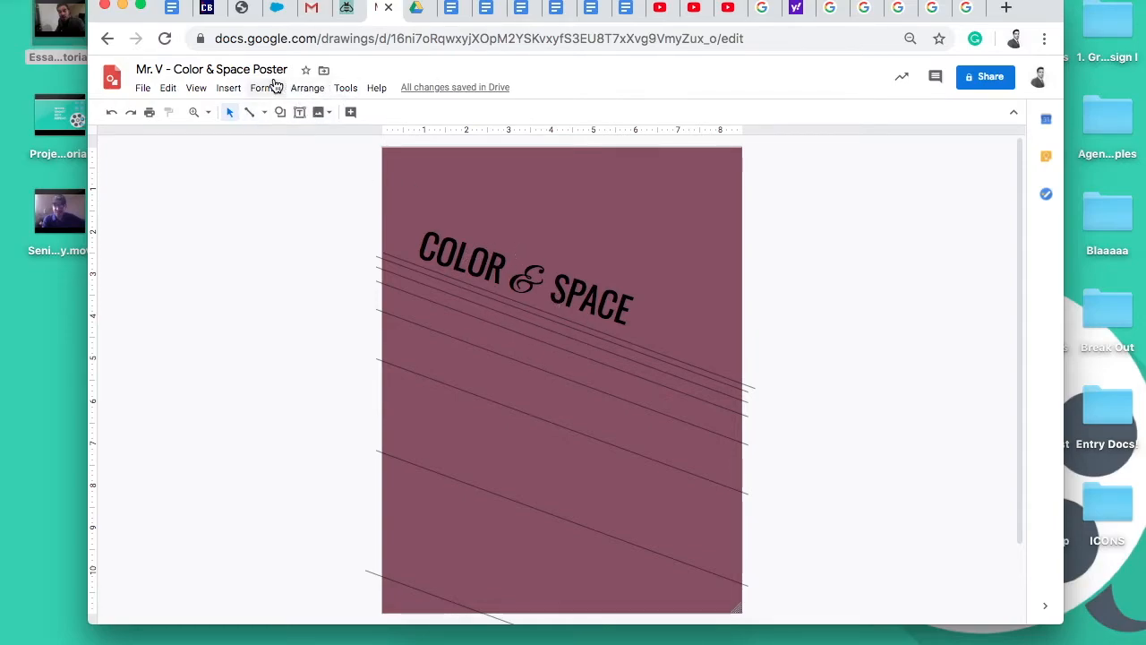
- Draw a closed four-sided polyline that follows the uppermost diagonal line and the page edges, covering the whole page area below that line
{"action": "left_click", "coordinate": [263, 113]}
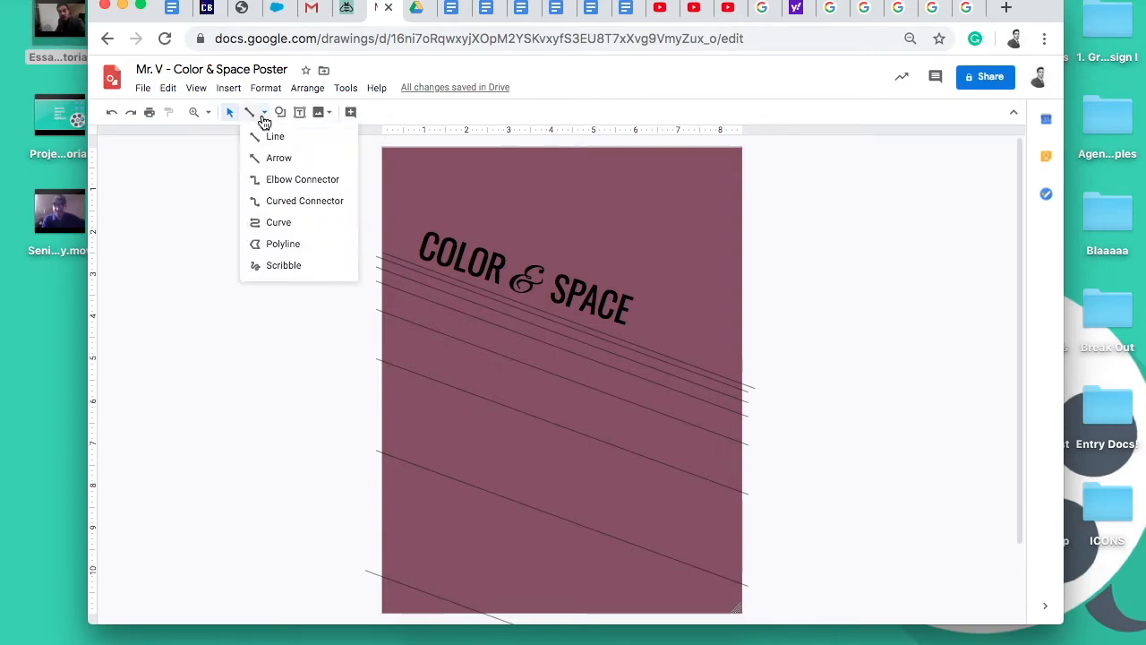
{"action": "left_click", "coordinate": [283, 244]}
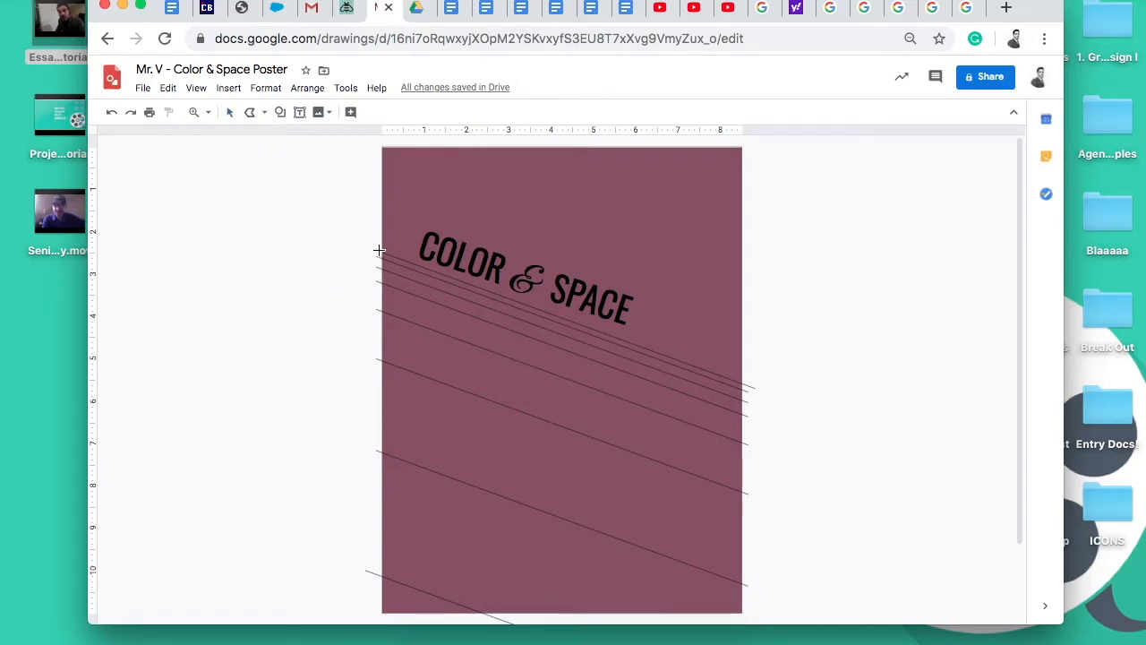
{"action": "left_click", "coordinate": [380, 251]}
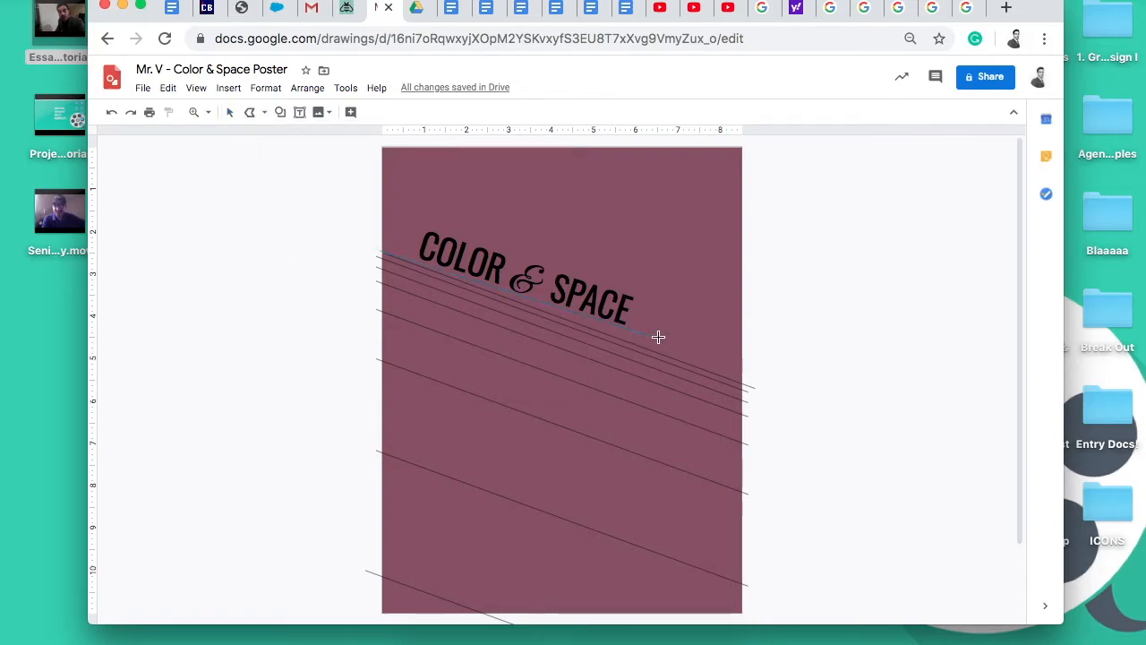
{"action": "left_click", "coordinate": [749, 387]}
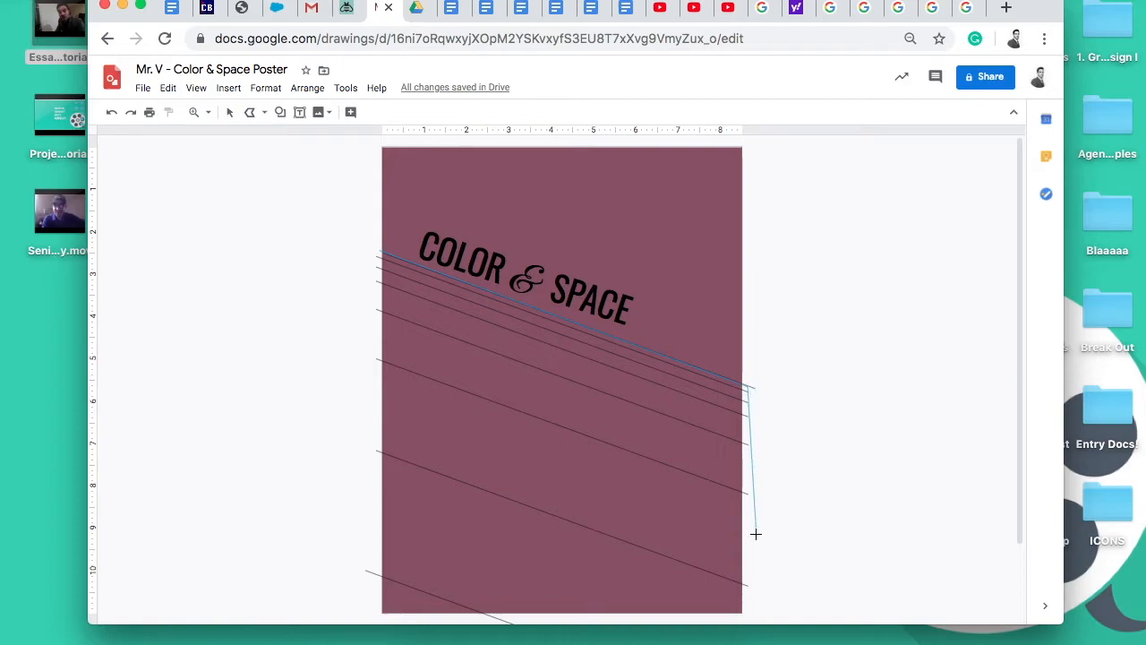
{"action": "left_click", "coordinate": [747, 616]}
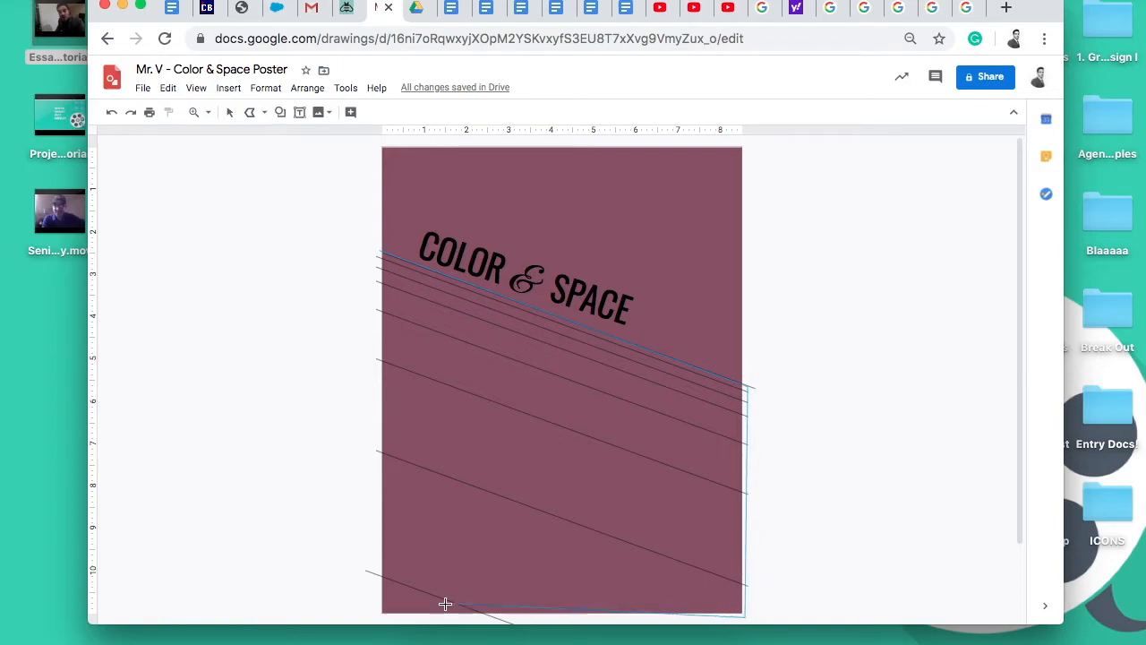
{"action": "left_click", "coordinate": [378, 616]}
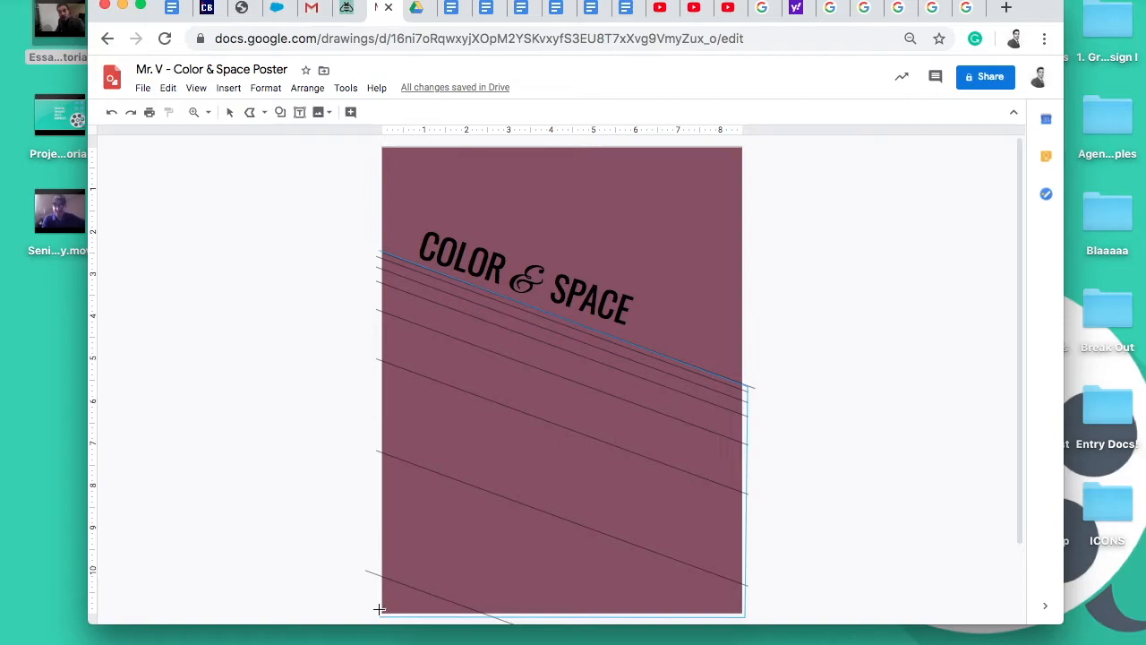
{"action": "left_click", "coordinate": [378, 251]}
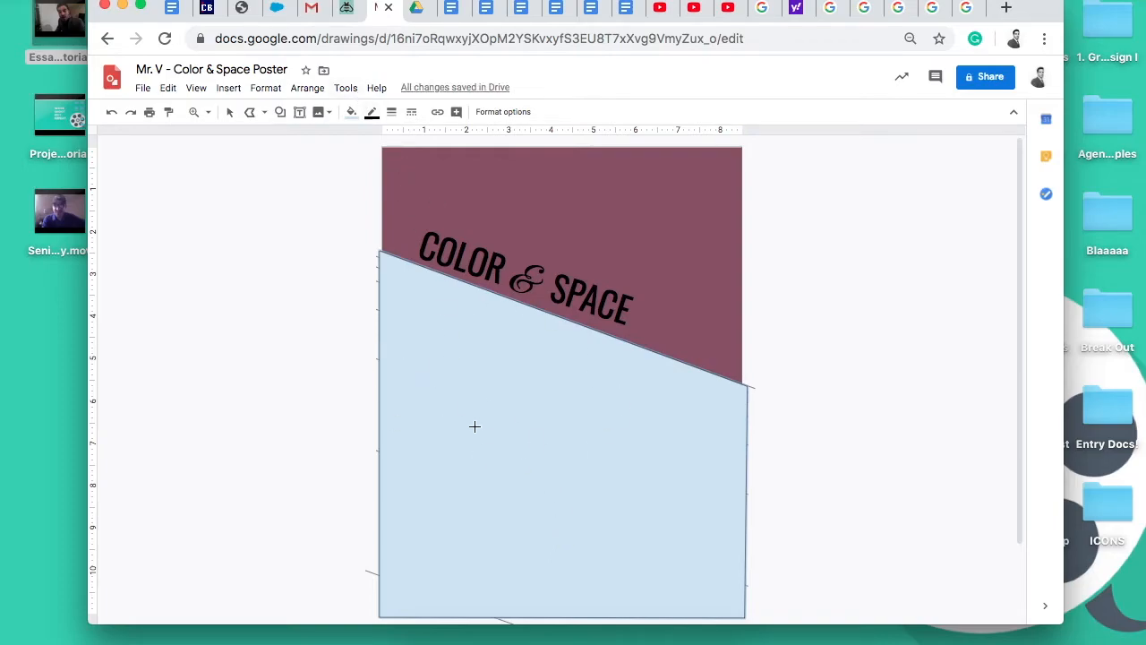
- Try alternative fills on the four-sided shape: transparent, a light green radial gradient and a light blue linear gradient
{"action": "left_click", "coordinate": [353, 112]}
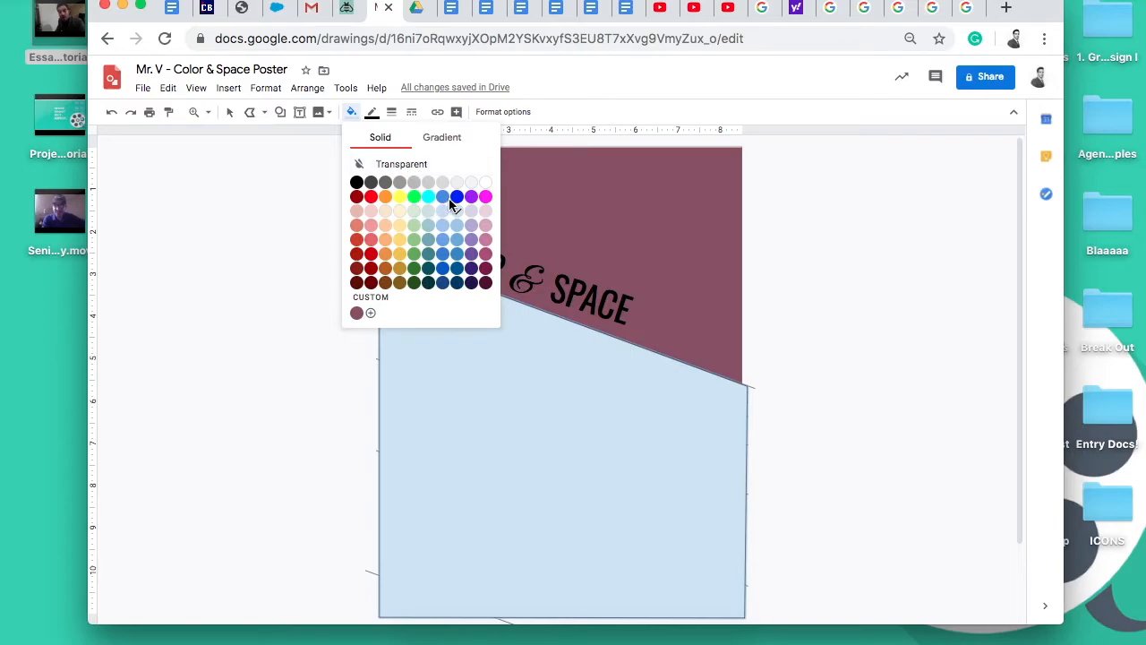
{"action": "left_click", "coordinate": [409, 163]}
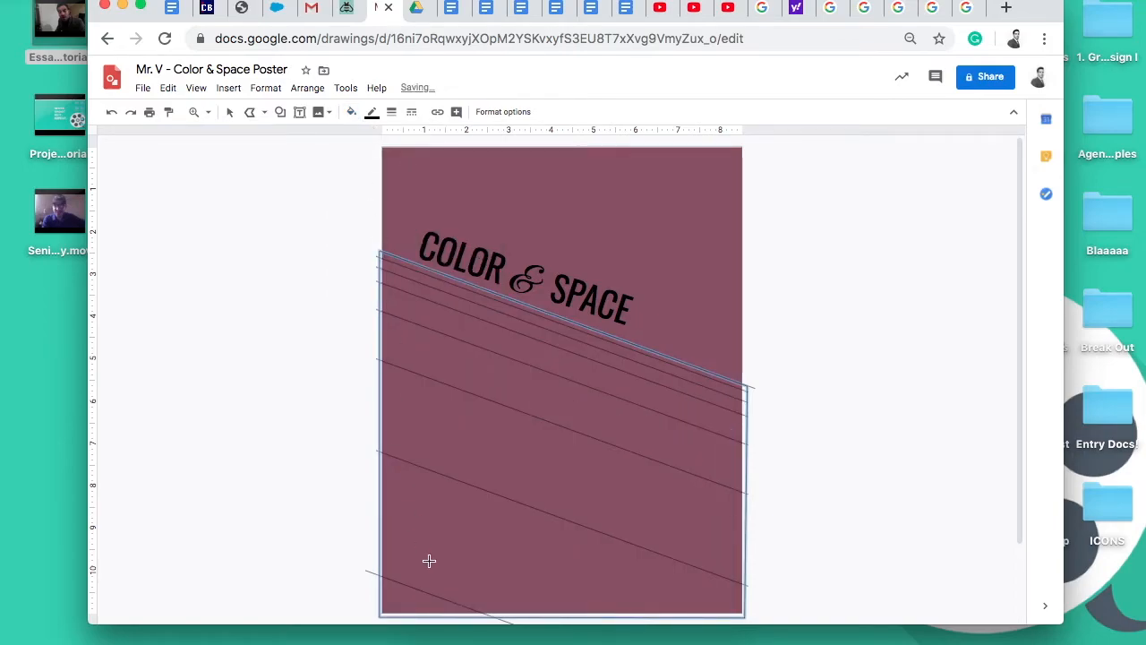
{"action": "left_click", "coordinate": [355, 117]}
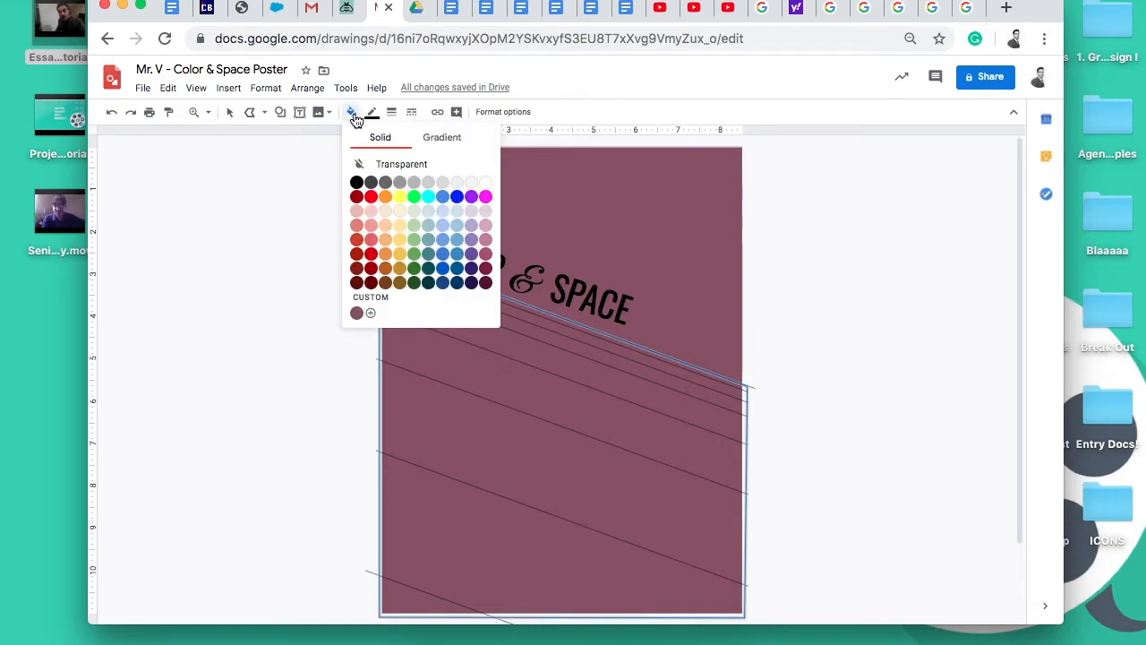
{"action": "left_click", "coordinate": [441, 139]}
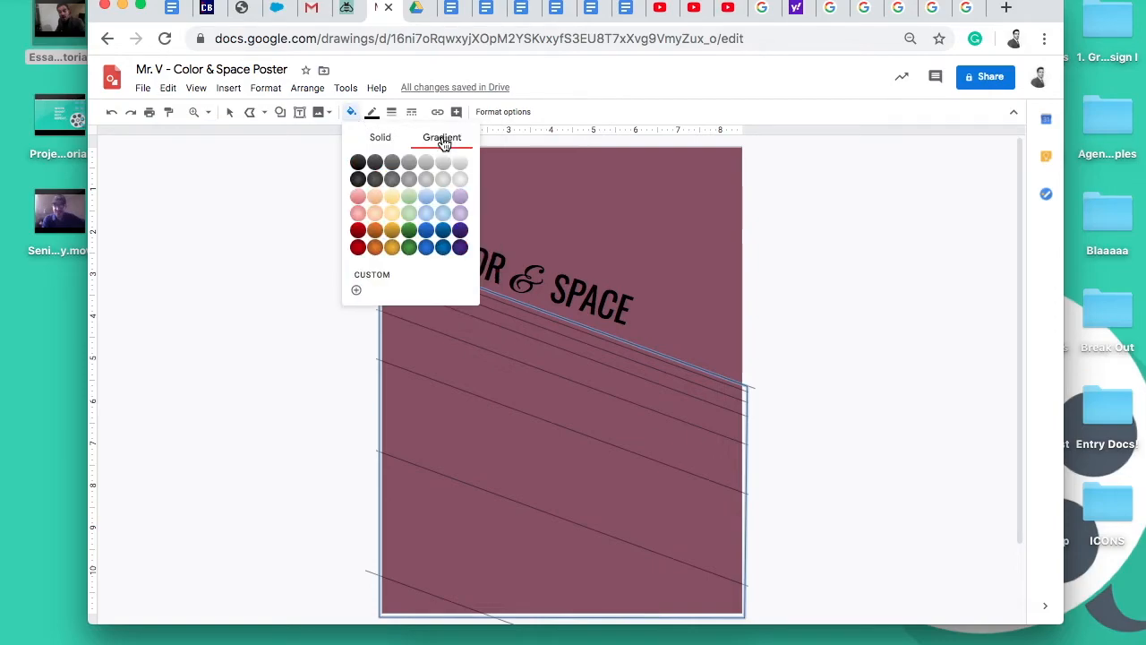
{"action": "left_click", "coordinate": [410, 213]}
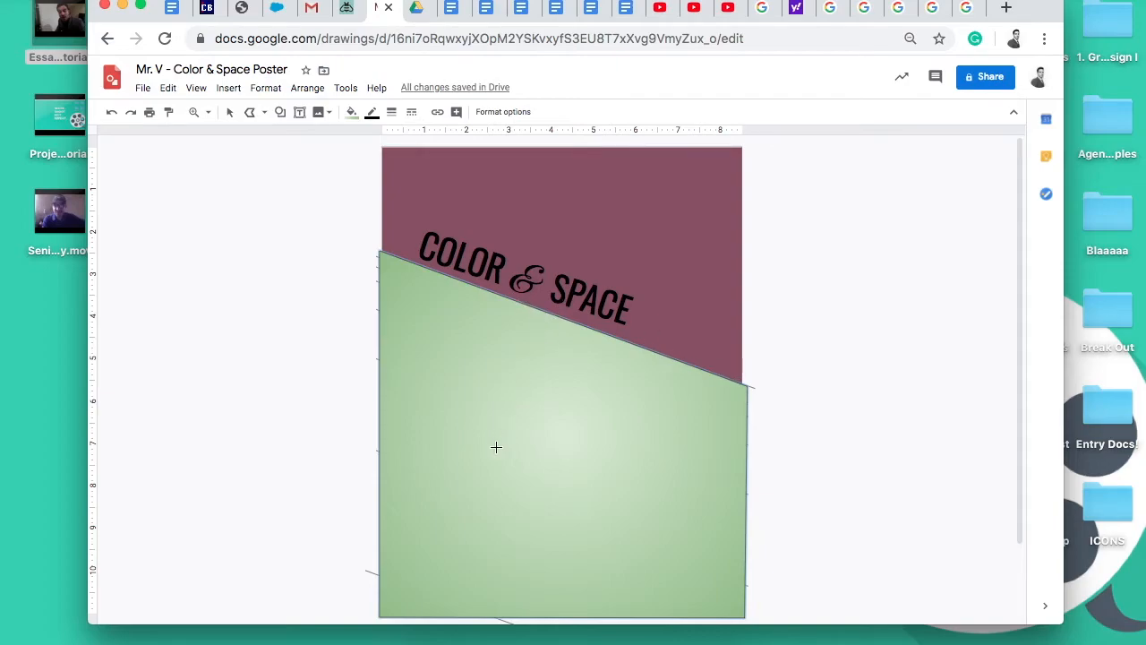
{"action": "left_click", "coordinate": [352, 111]}
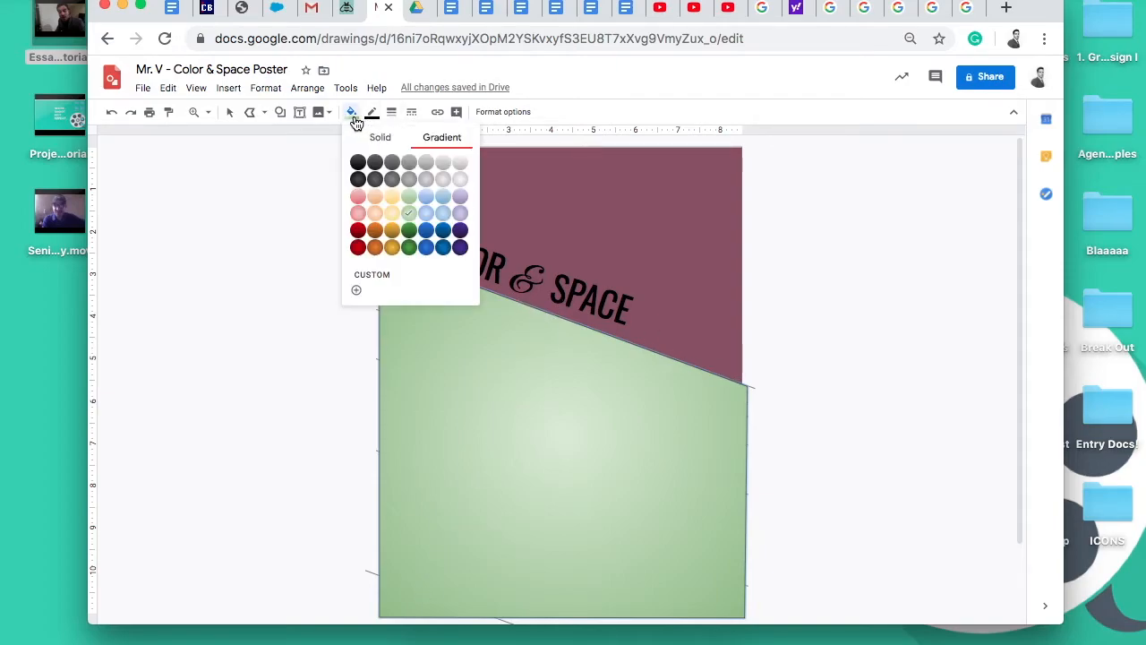
{"action": "left_click", "coordinate": [429, 201]}
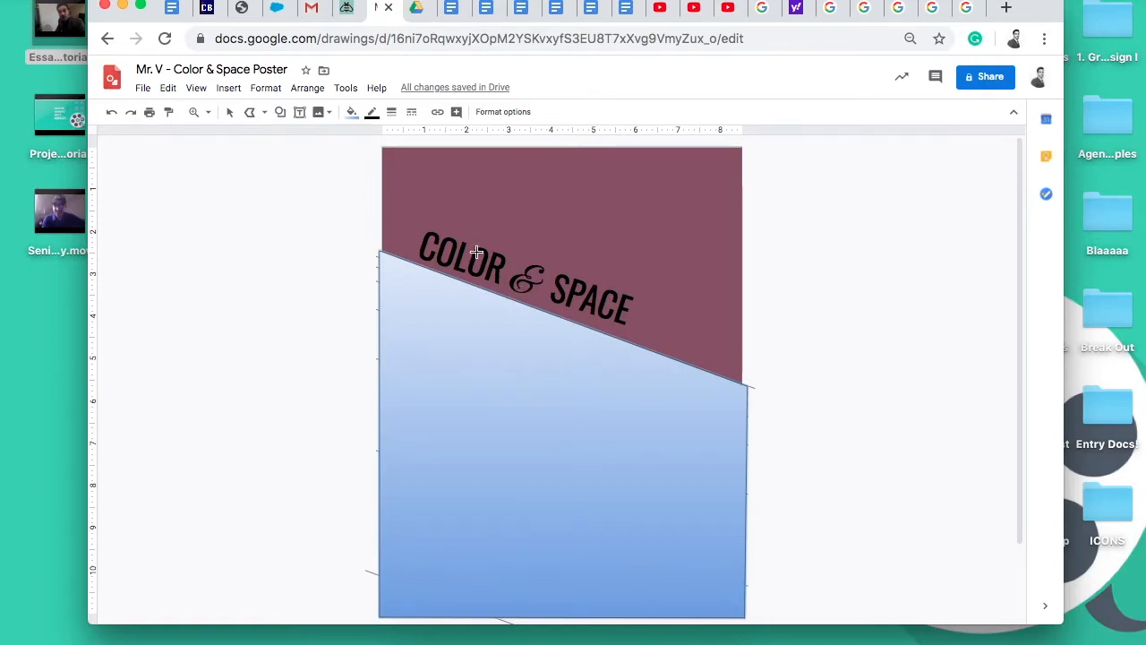
{"action": "left_click", "coordinate": [352, 119]}
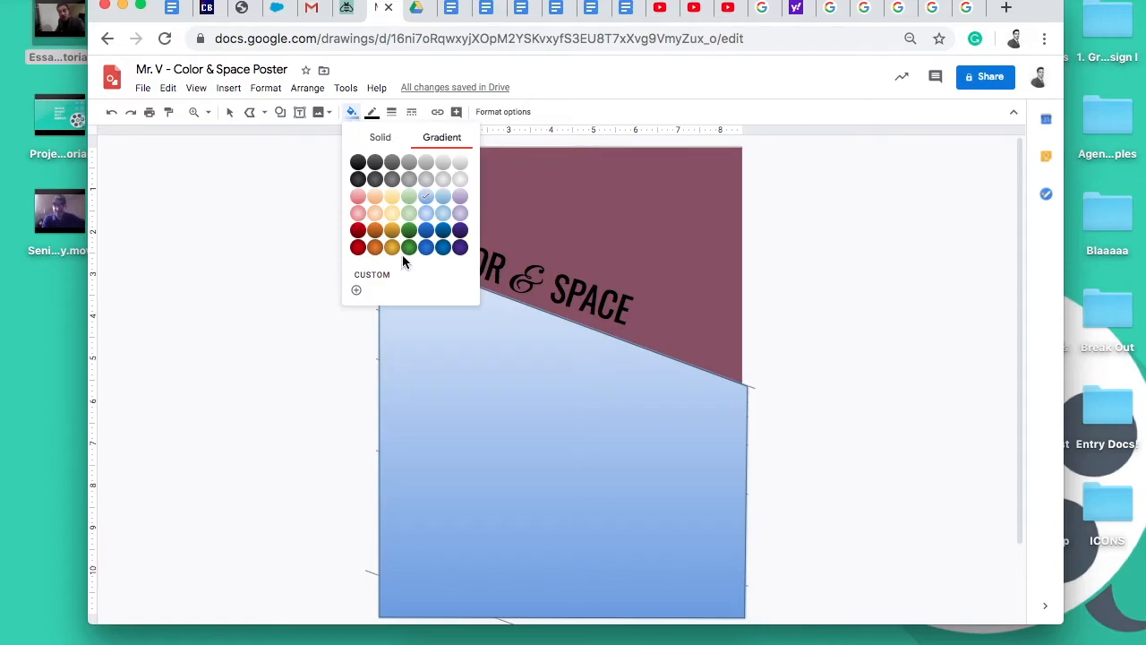
{"action": "left_click", "coordinate": [532, 401]}
{"action": "left_click", "coordinate": [473, 345]}
{"action": "left_click", "coordinate": [462, 418]}
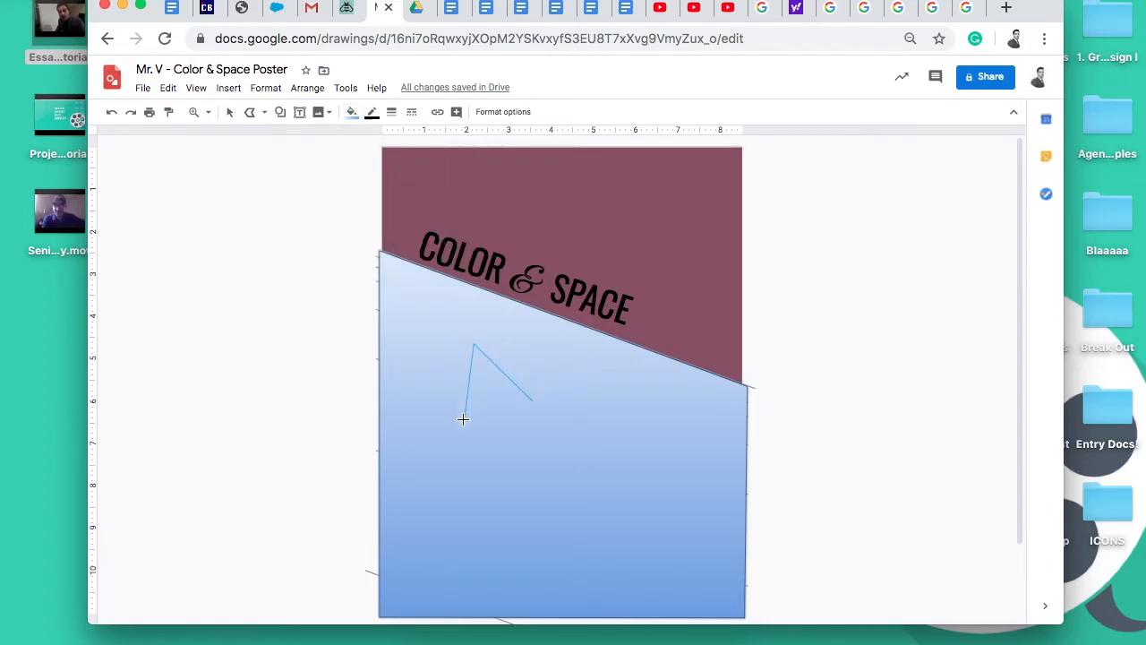
{"action": "left_click", "coordinate": [529, 399]}
{"action": "key", "text": "Delete"}
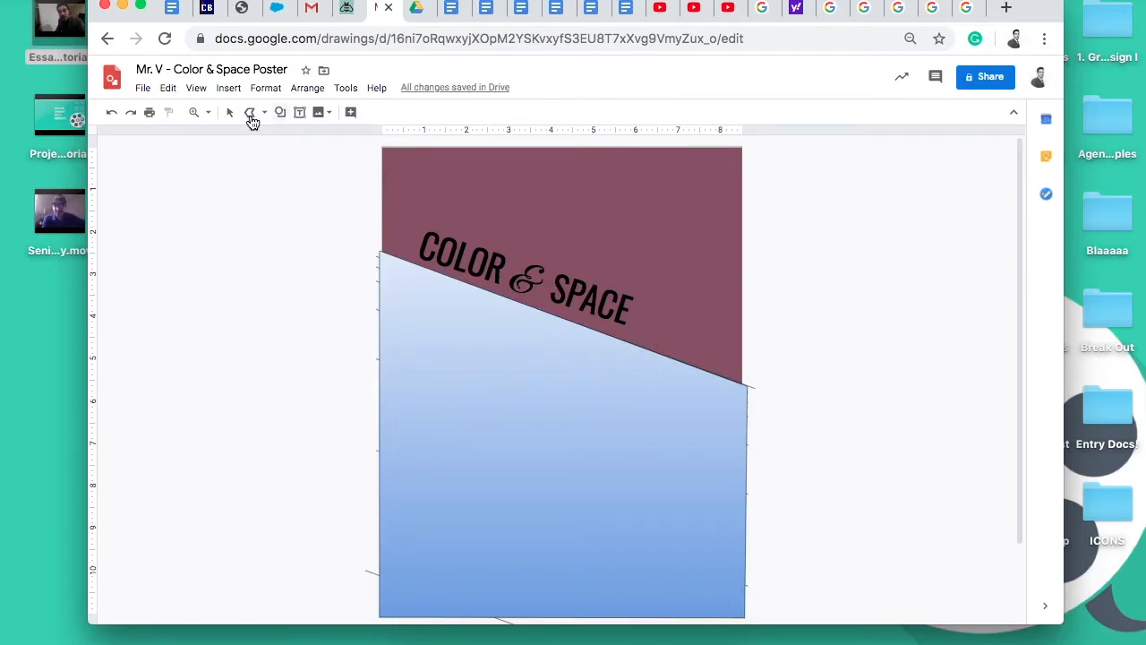
- Fill the four-sided shape below the title with the light purple linear gradient
{"action": "left_click", "coordinate": [492, 385]}
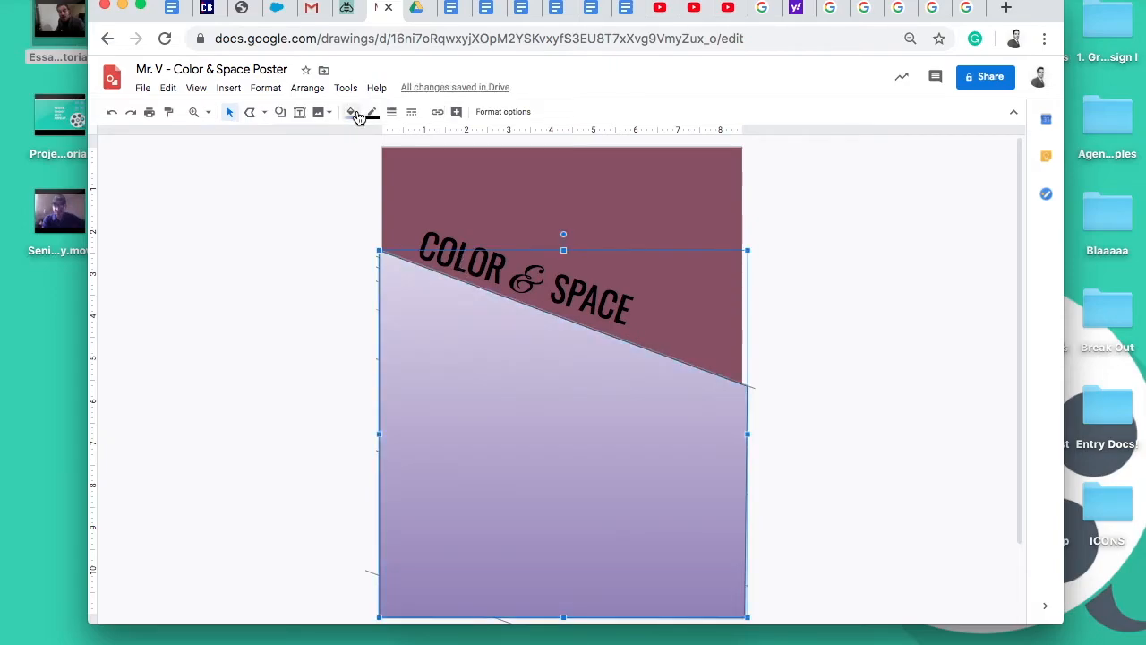
{"action": "left_click", "coordinate": [354, 113]}
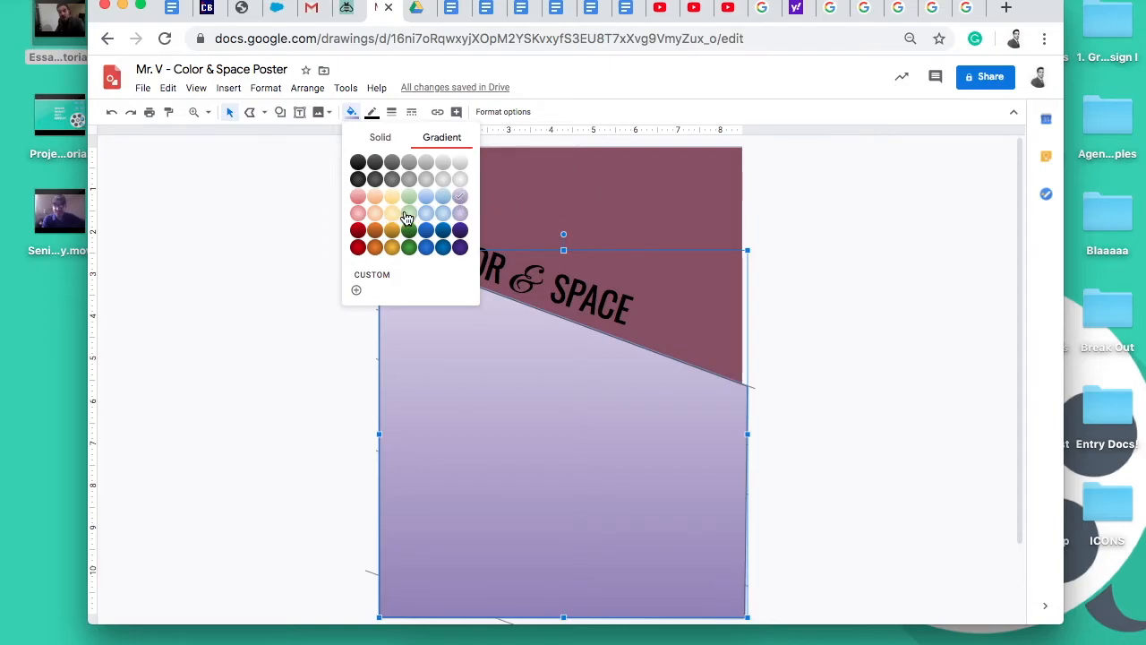
{"action": "left_click", "coordinate": [461, 202]}
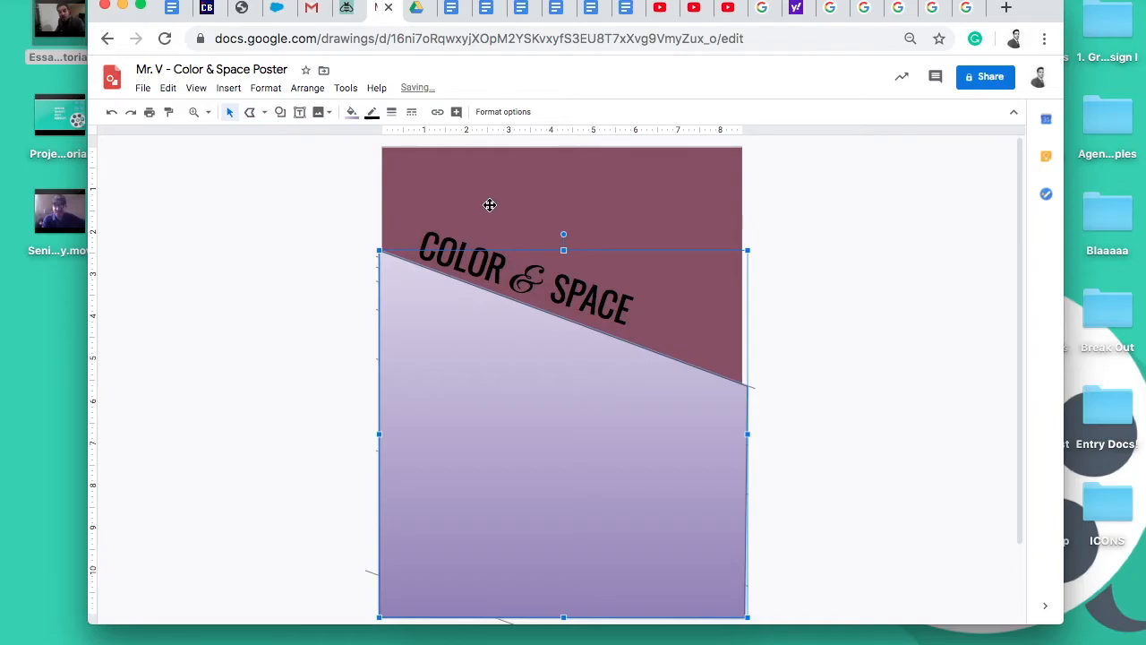
- Start a custom linear gradient for the four-sided shape and set its first stop to the custom mauve used on the page
{"action": "left_click", "coordinate": [351, 114]}
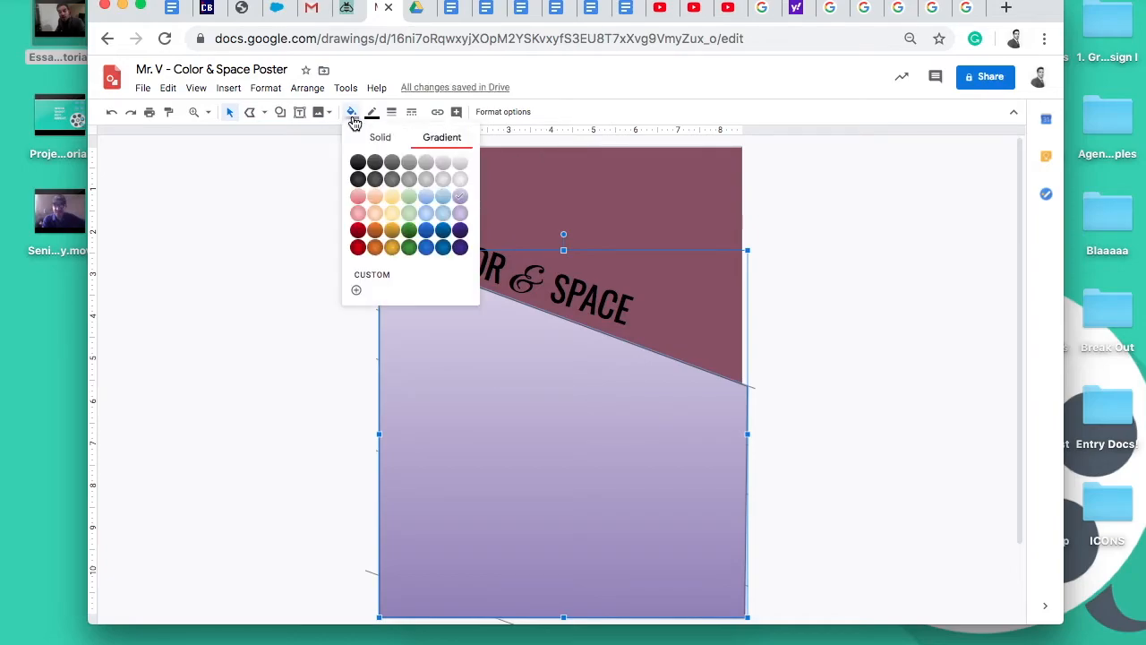
{"action": "left_click", "coordinate": [356, 289]}
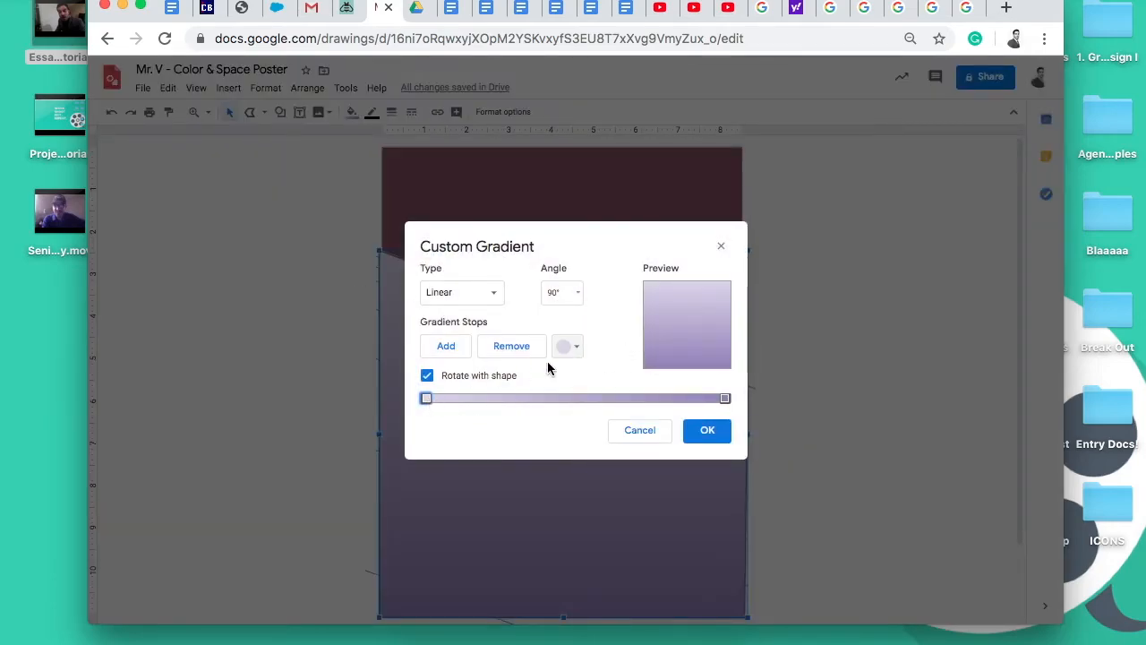
{"action": "left_click", "coordinate": [578, 349]}
{"action": "left_click", "coordinate": [491, 448]}
{"action": "left_click", "coordinate": [577, 349]}
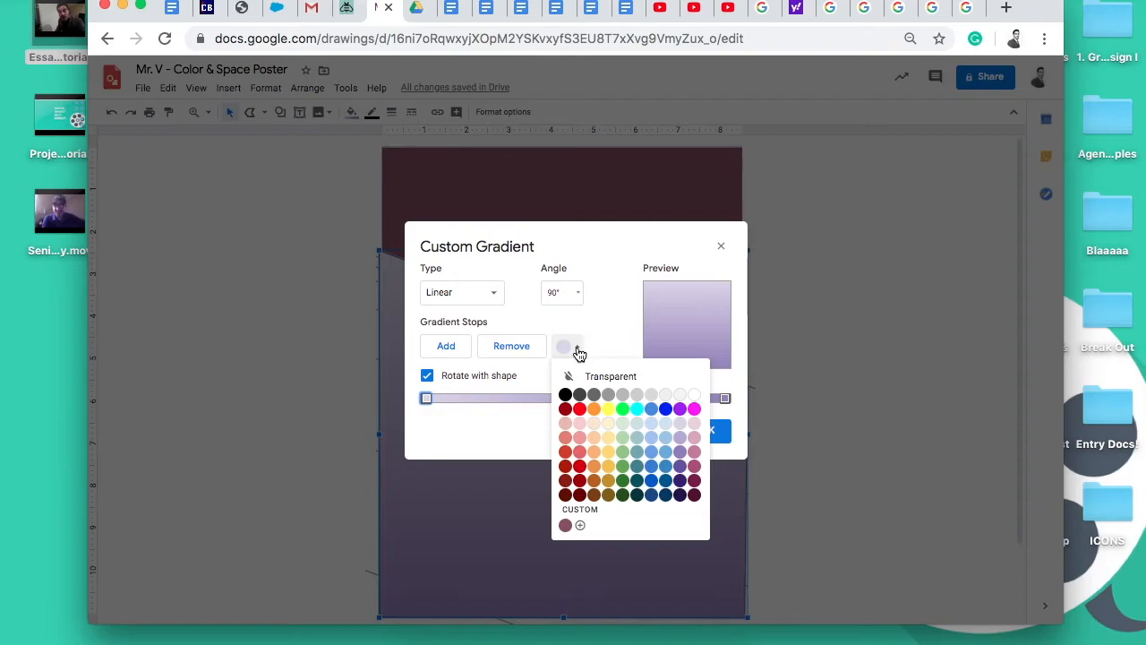
{"action": "left_click", "coordinate": [565, 524]}
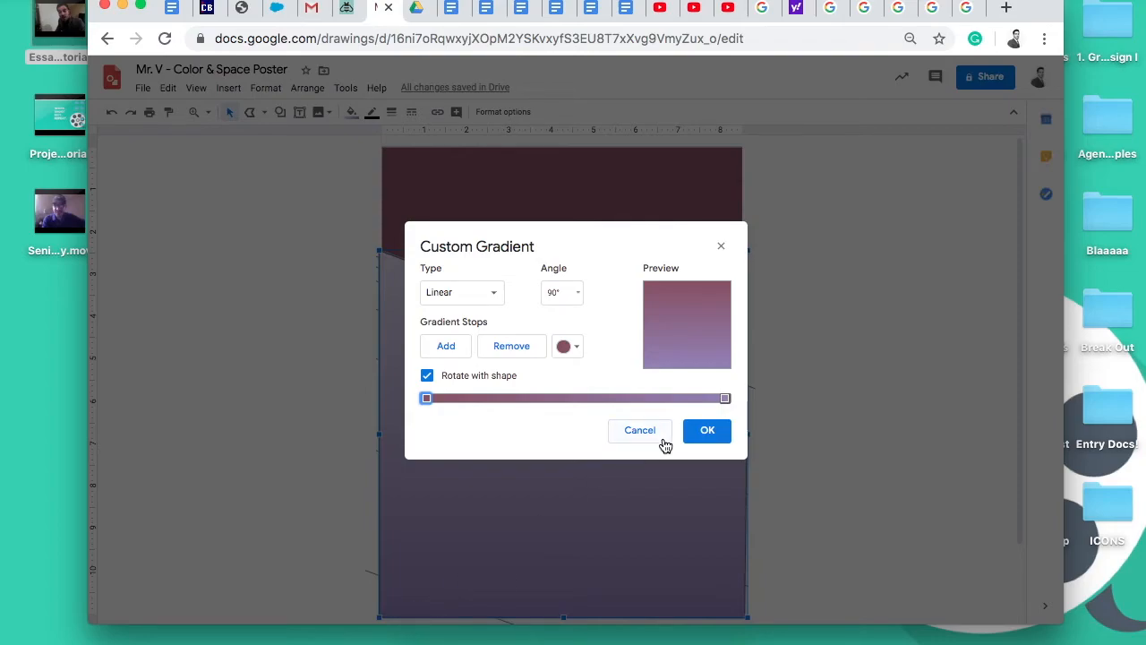
- Set the gradient's last stop to the darkest magenta, keep the first stop custom mauve, then apply the gradient and deselect the shape
{"action": "left_click", "coordinate": [725, 399]}
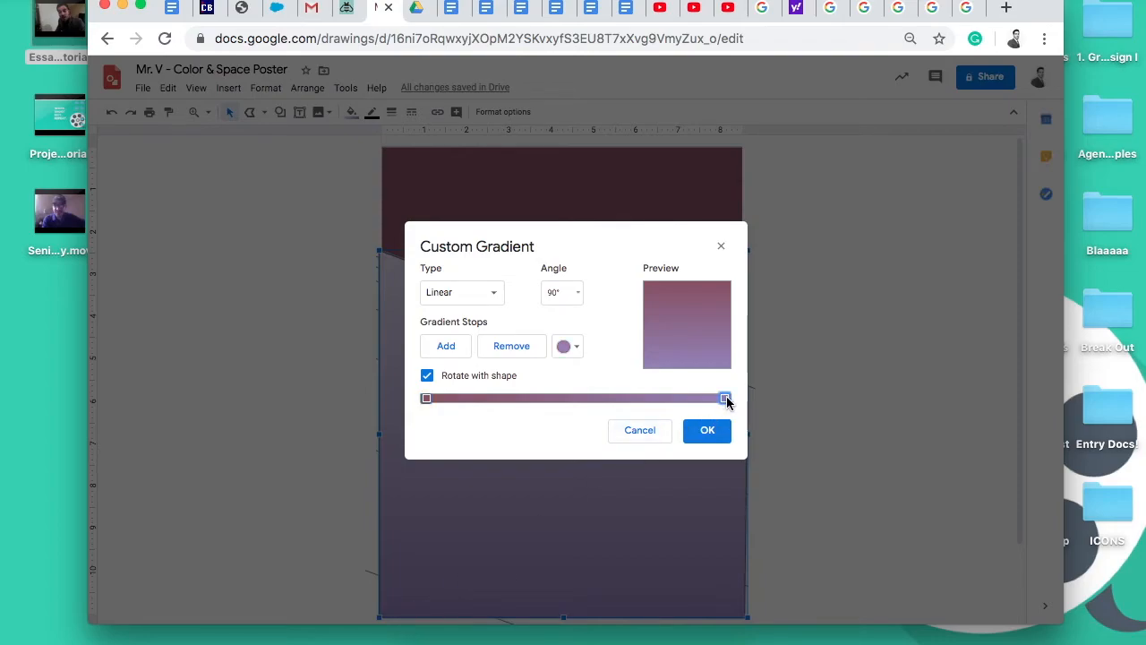
{"action": "left_click", "coordinate": [567, 349]}
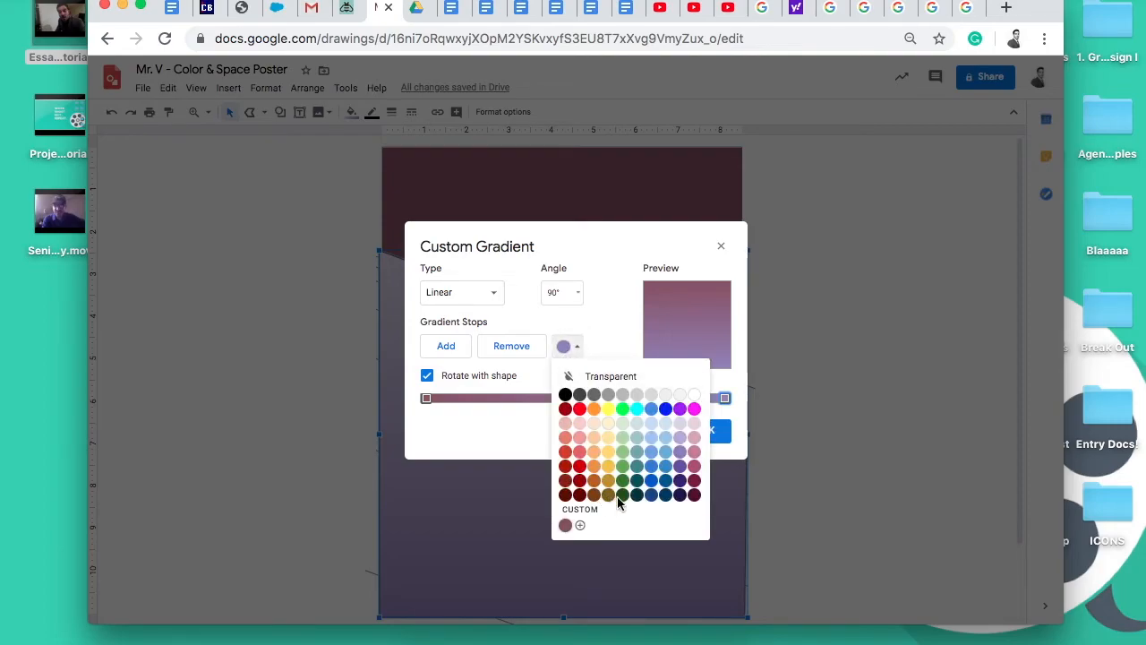
{"action": "left_click", "coordinate": [694, 495]}
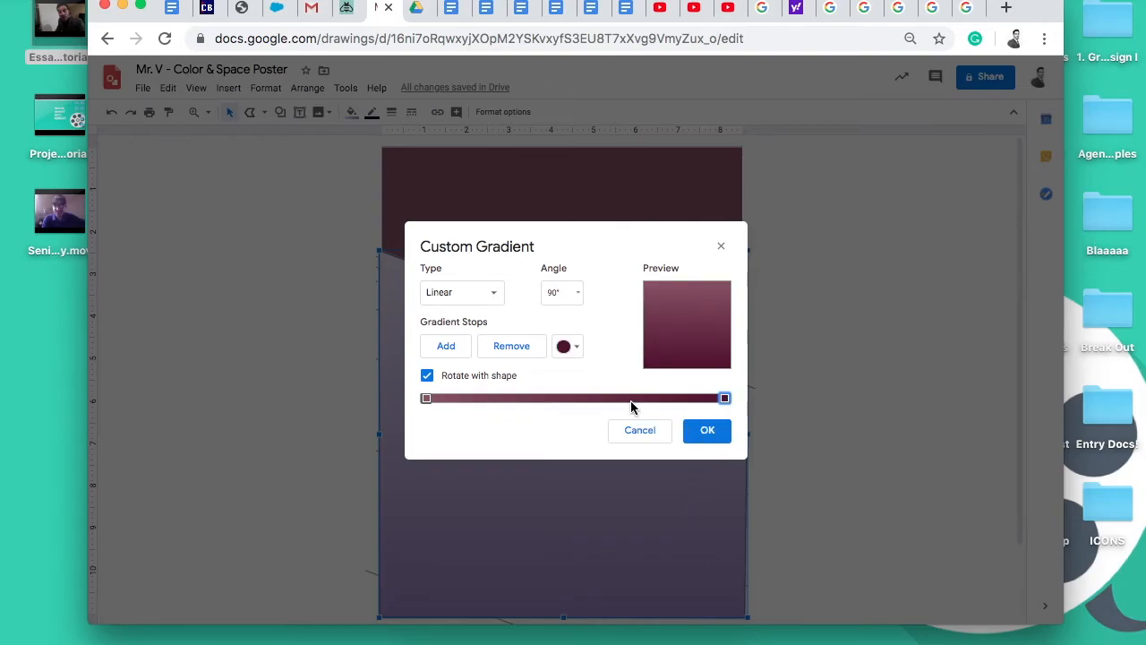
{"action": "left_click", "coordinate": [426, 400]}
{"action": "left_click", "coordinate": [574, 347]}
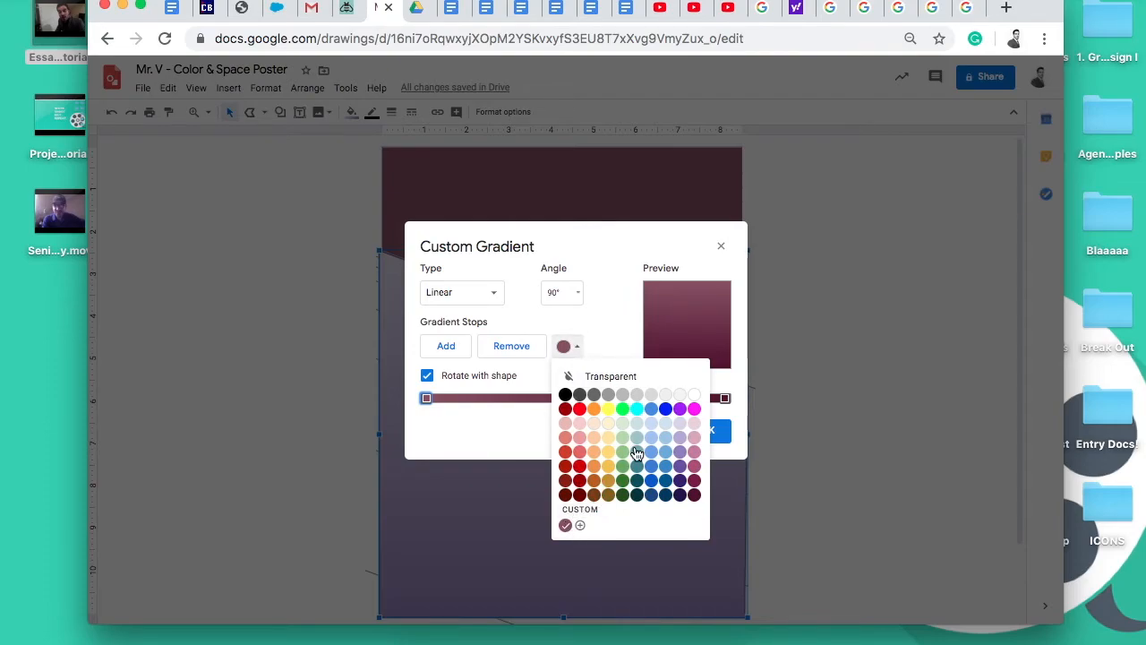
{"action": "left_click", "coordinate": [565, 527]}
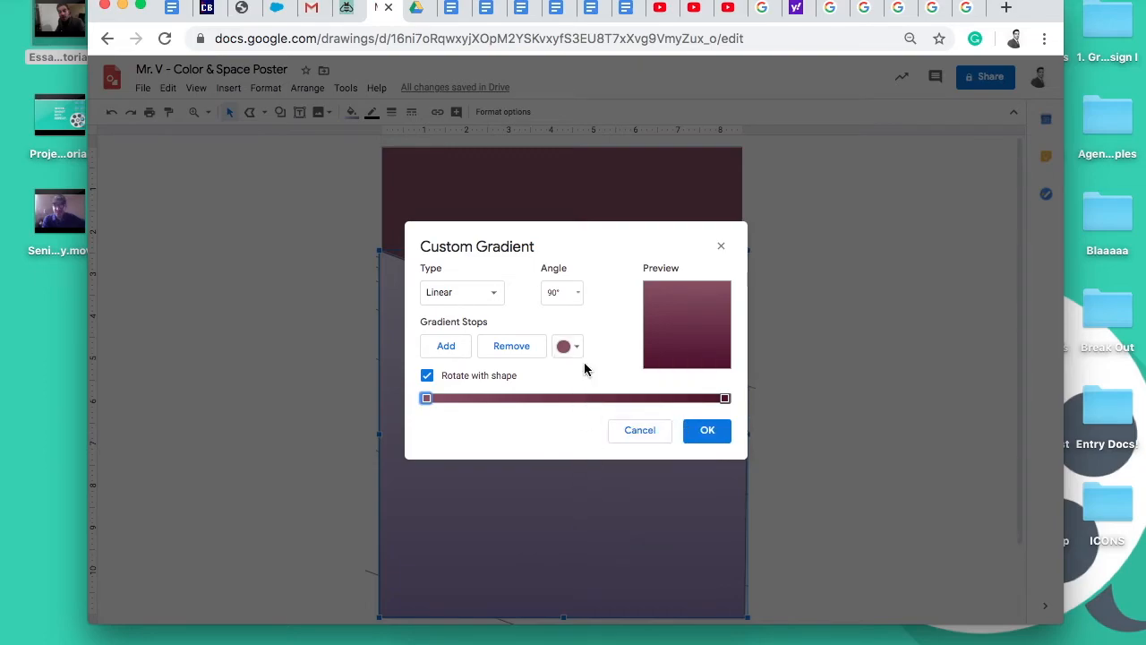
{"action": "left_click", "coordinate": [708, 430]}
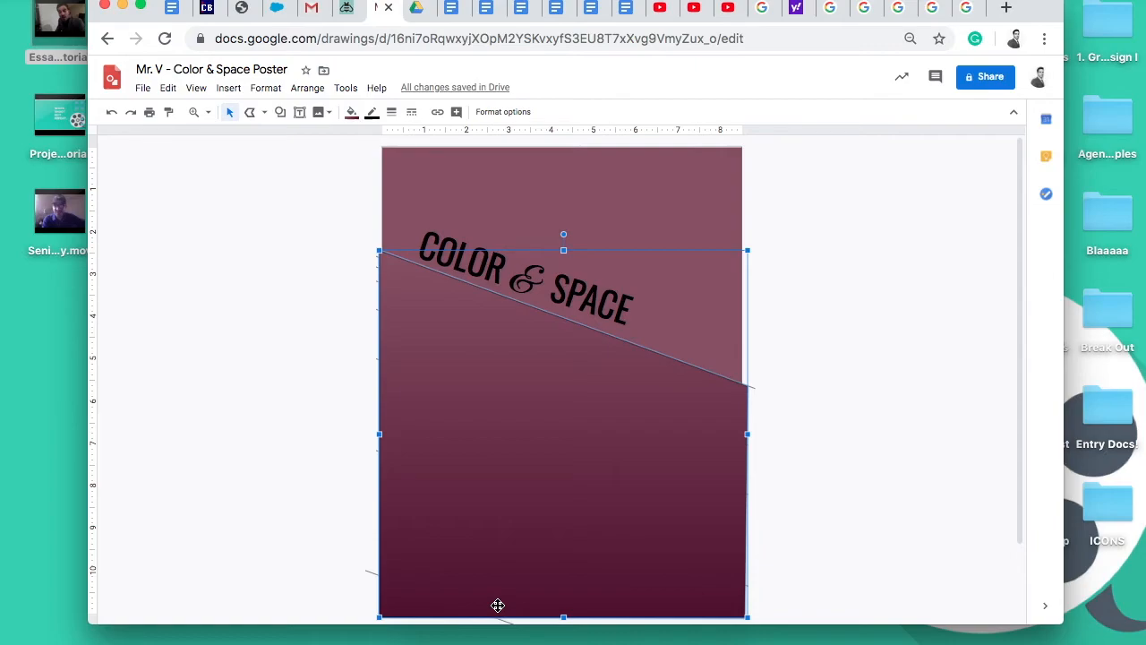
{"action": "left_click", "coordinate": [804, 452]}
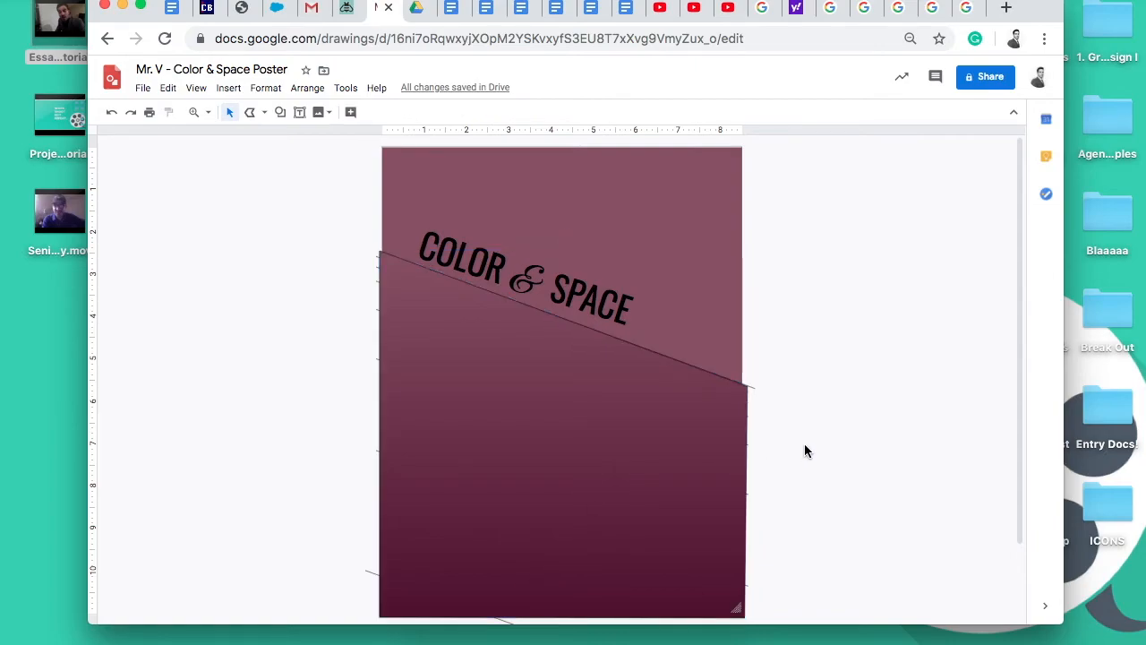
- Send the gradient-filled four-sided shape to the back, behind the diagonal lines, and deselect it
{"action": "left_click", "coordinate": [584, 459]}
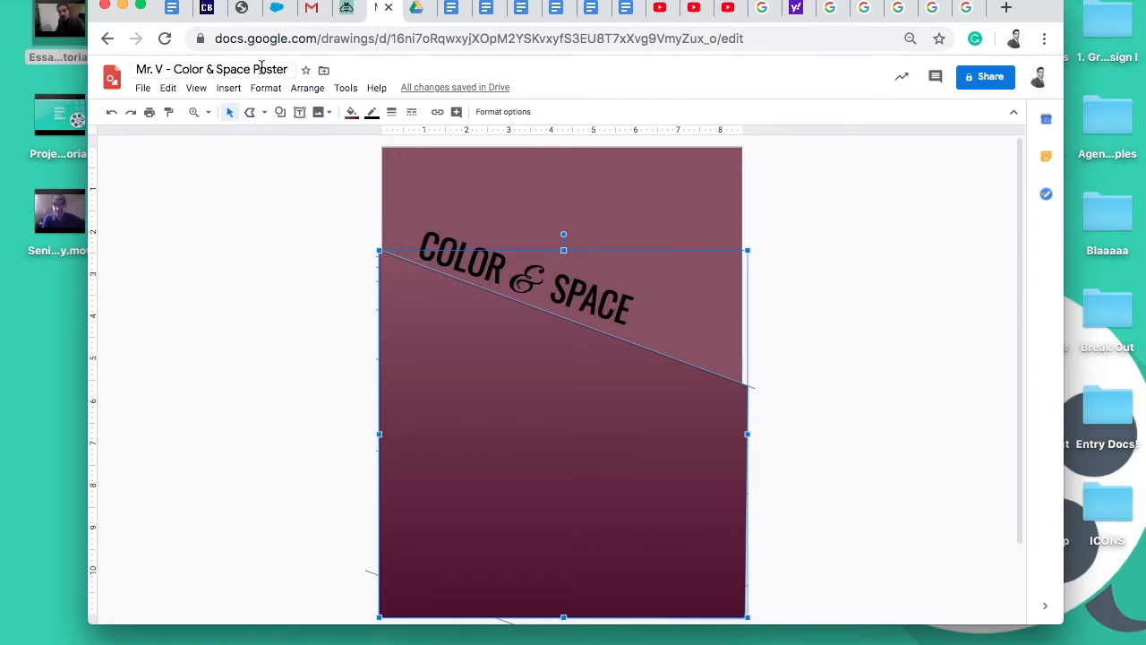
{"action": "left_click", "coordinate": [308, 89]}
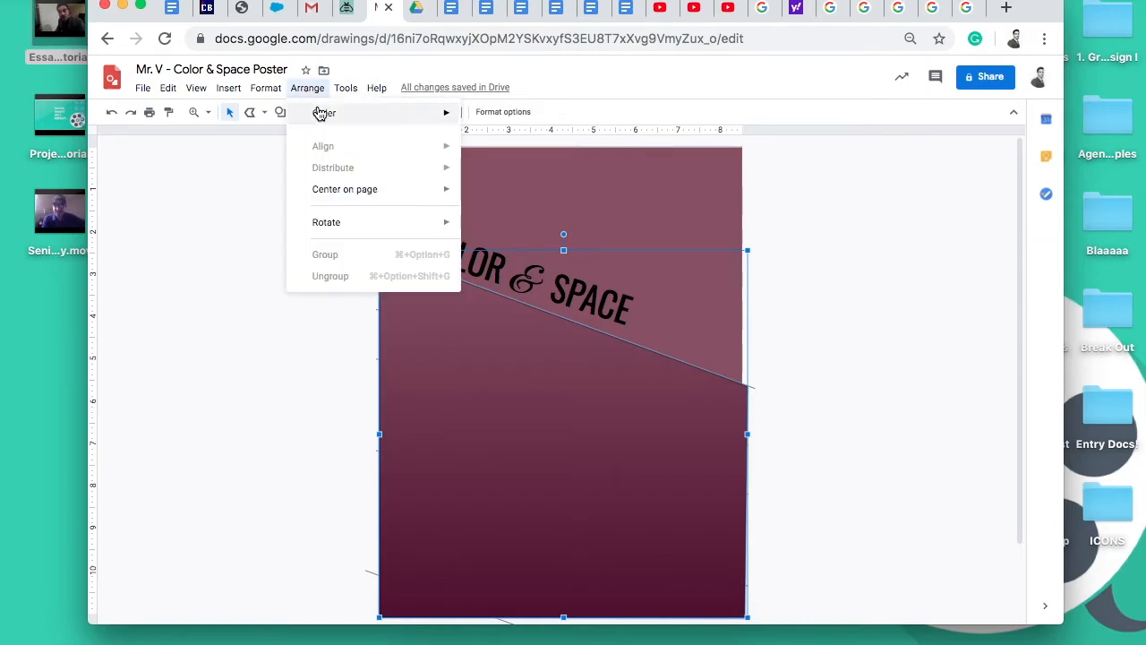
{"action": "mouse_move", "coordinate": [313, 120]}
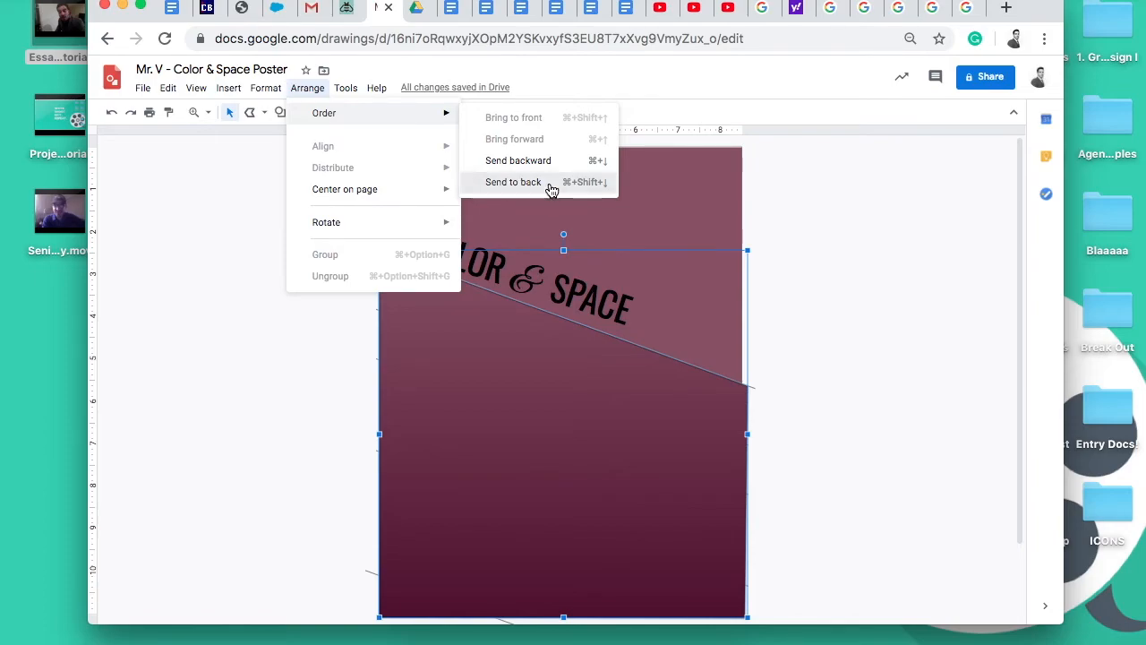
{"action": "left_click", "coordinate": [549, 186]}
{"action": "left_click", "coordinate": [772, 347]}
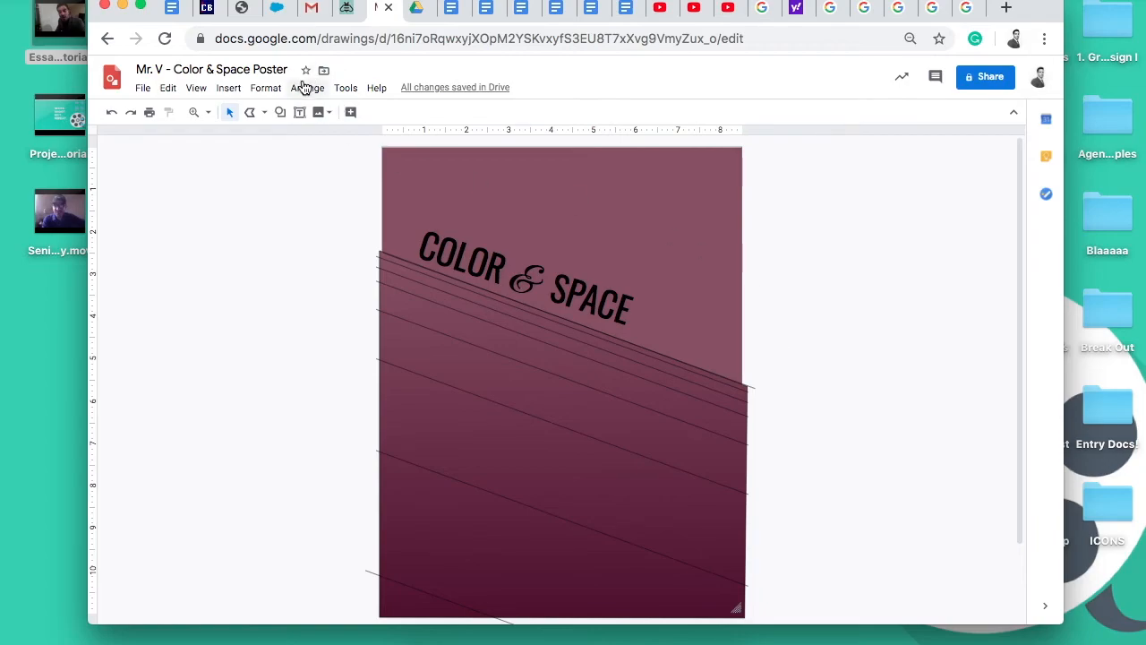
- Insert a four-point star about 1.2 inches wide in the page's empty area above the right end of the title
{"action": "left_click", "coordinate": [264, 93]}
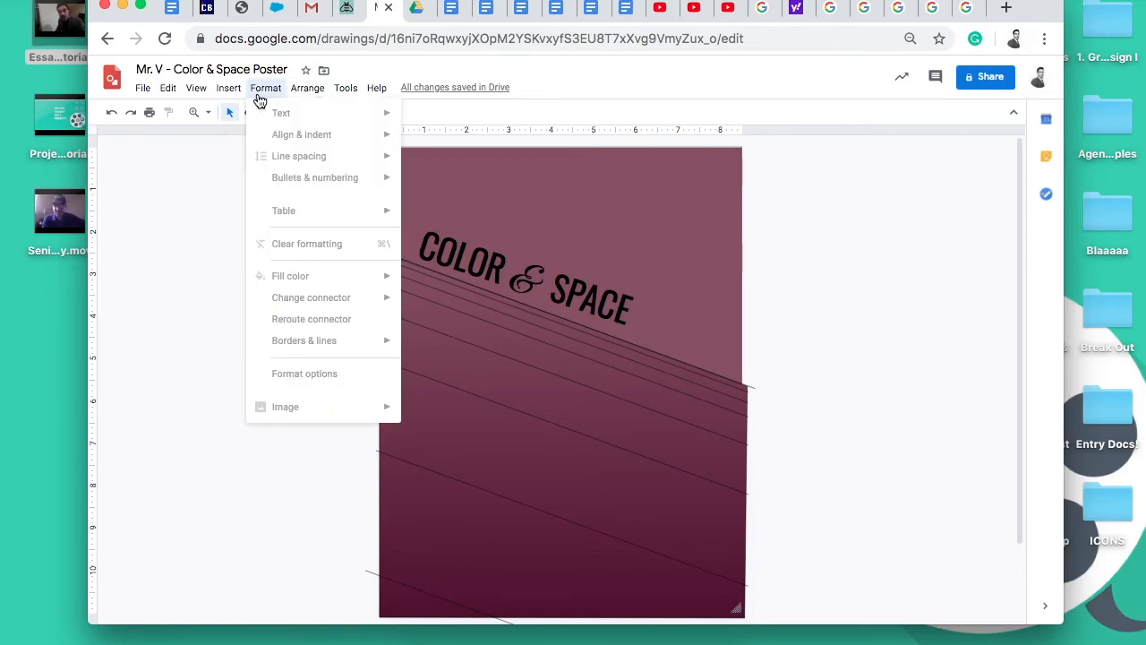
{"action": "left_click", "coordinate": [220, 175]}
{"action": "left_click", "coordinate": [264, 113]}
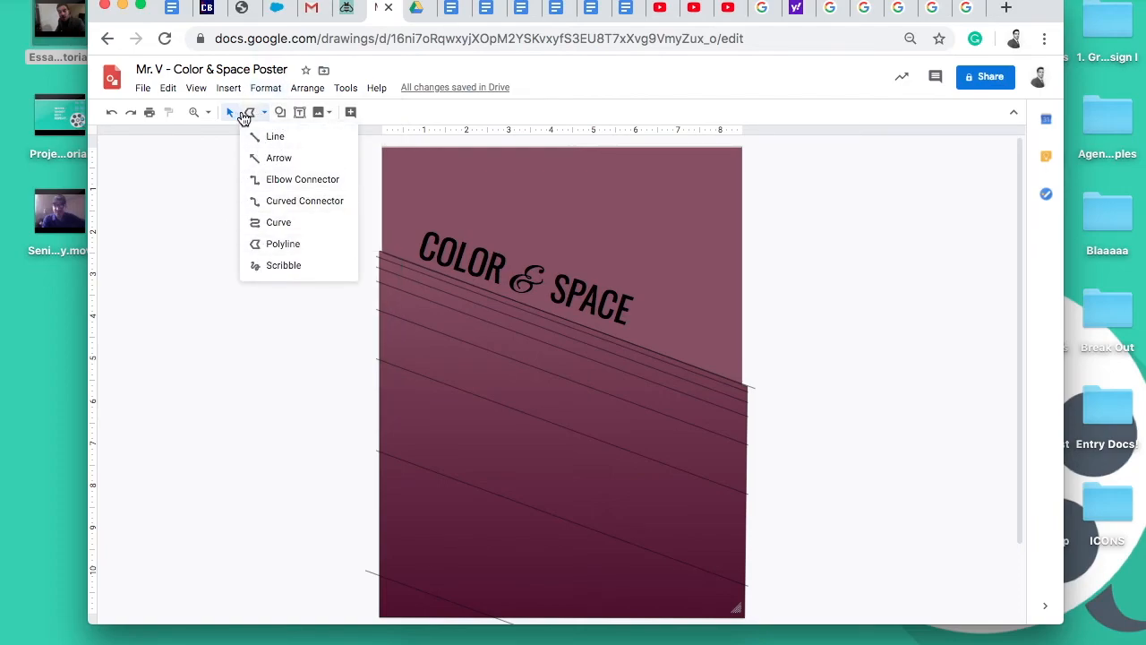
{"action": "left_click", "coordinate": [279, 112]}
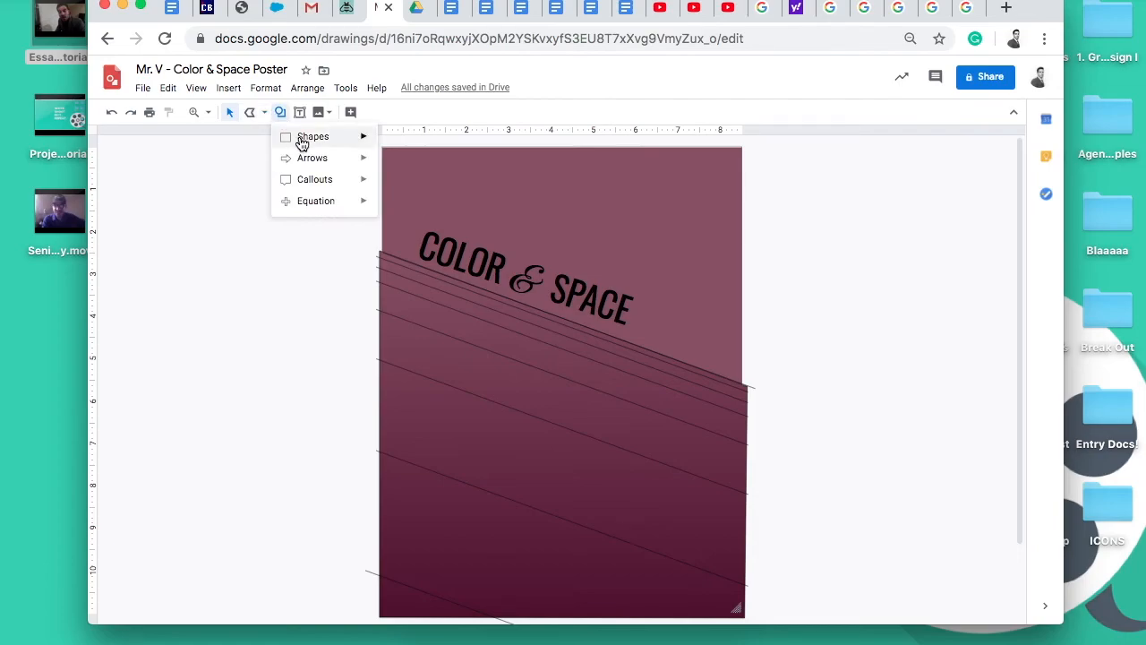
{"action": "mouse_move", "coordinate": [314, 181]}
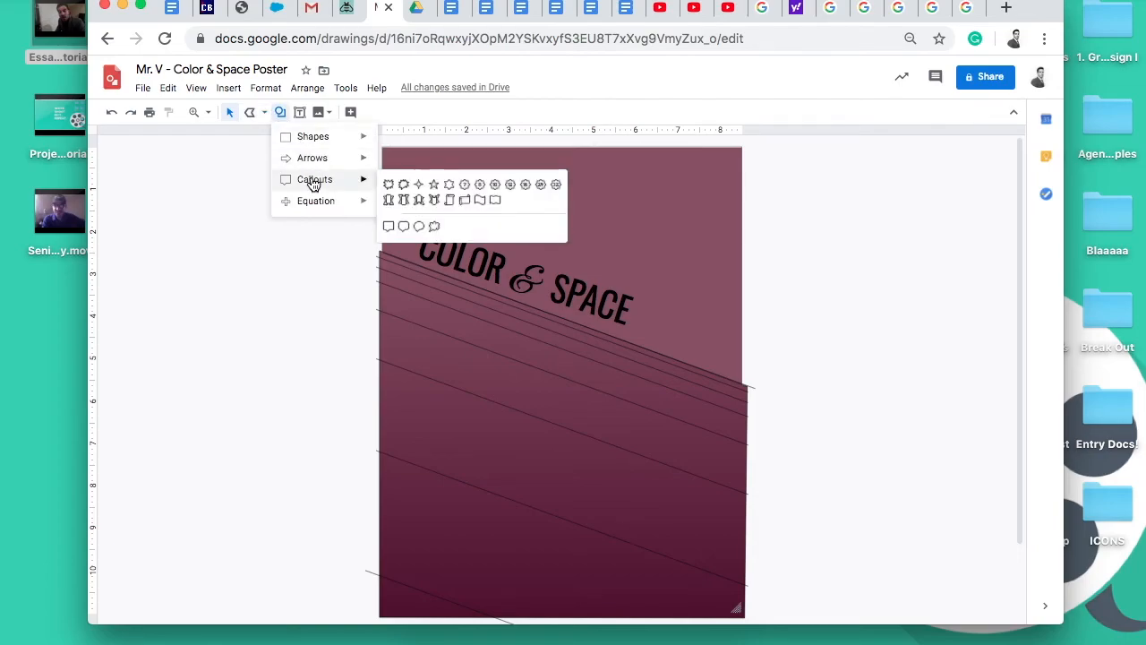
{"action": "left_click", "coordinate": [421, 187]}
{"action": "left_click_drag", "start_coordinate": [642, 208], "coordinate": [690, 254]}
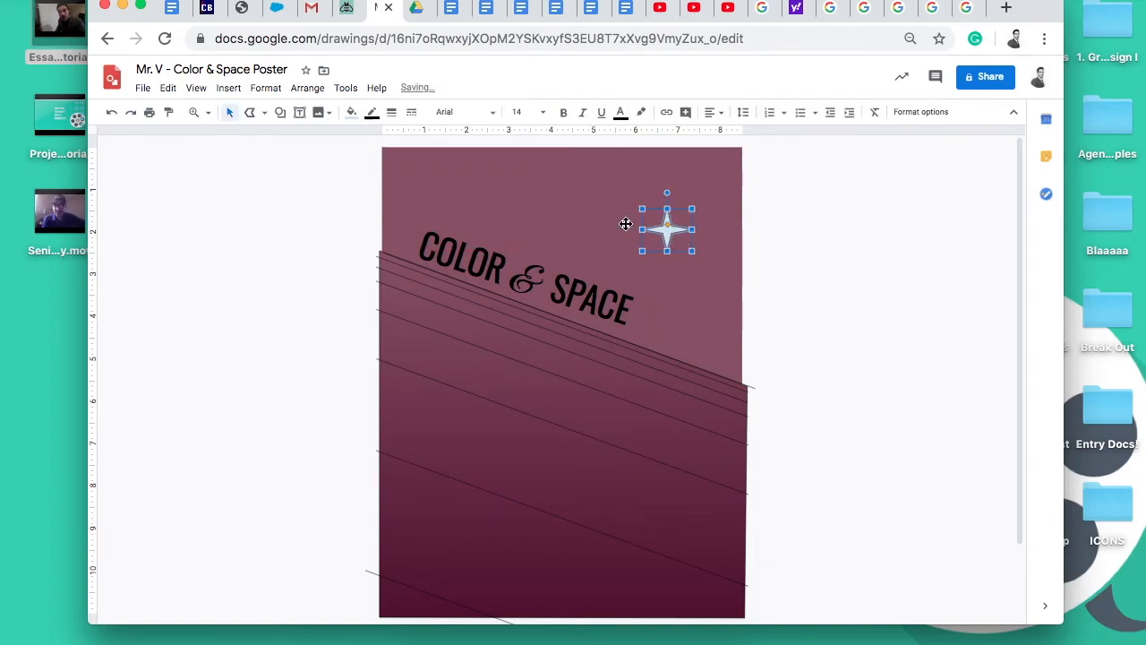
{"action": "left_click", "coordinate": [526, 167]}
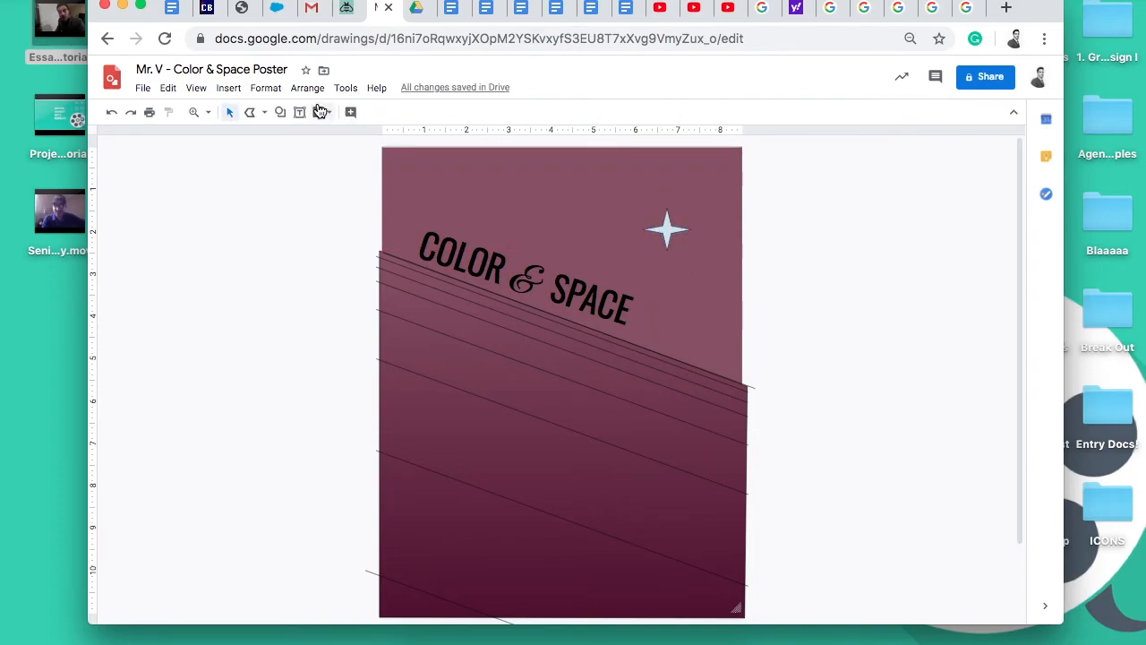
- Insert a sun shape about 1.6 inches wide near the page's upper edge, above the title, and deselect it
{"action": "left_click", "coordinate": [275, 89]}
{"action": "mouse_move", "coordinate": [235, 91]}
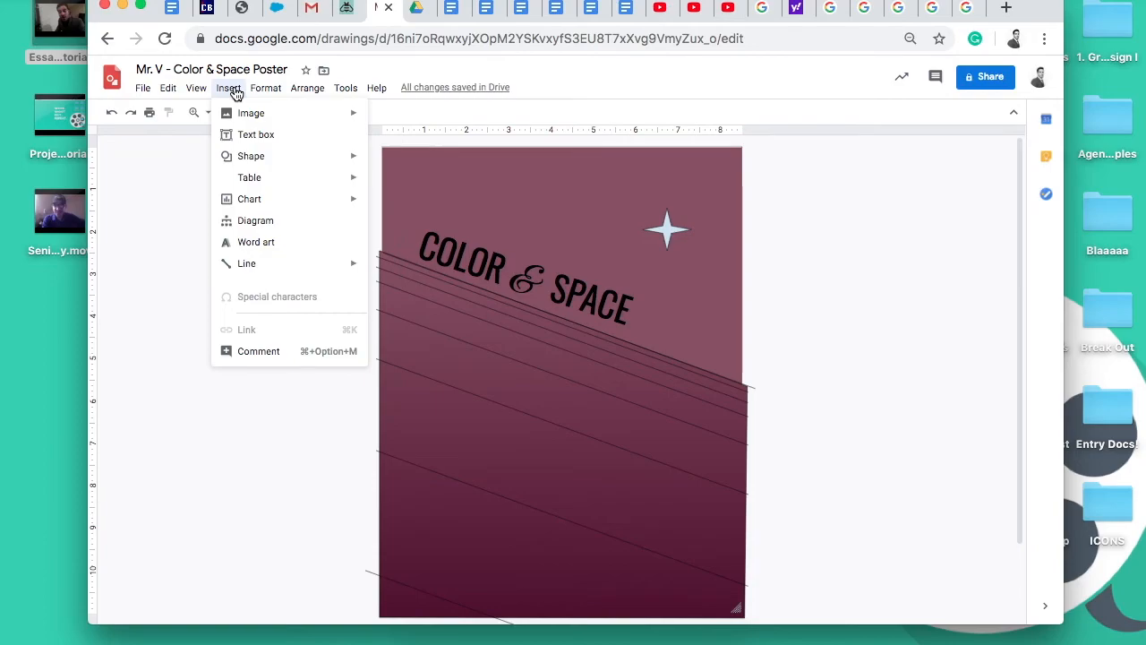
{"action": "mouse_move", "coordinate": [236, 158]}
{"action": "mouse_move", "coordinate": [425, 169]}
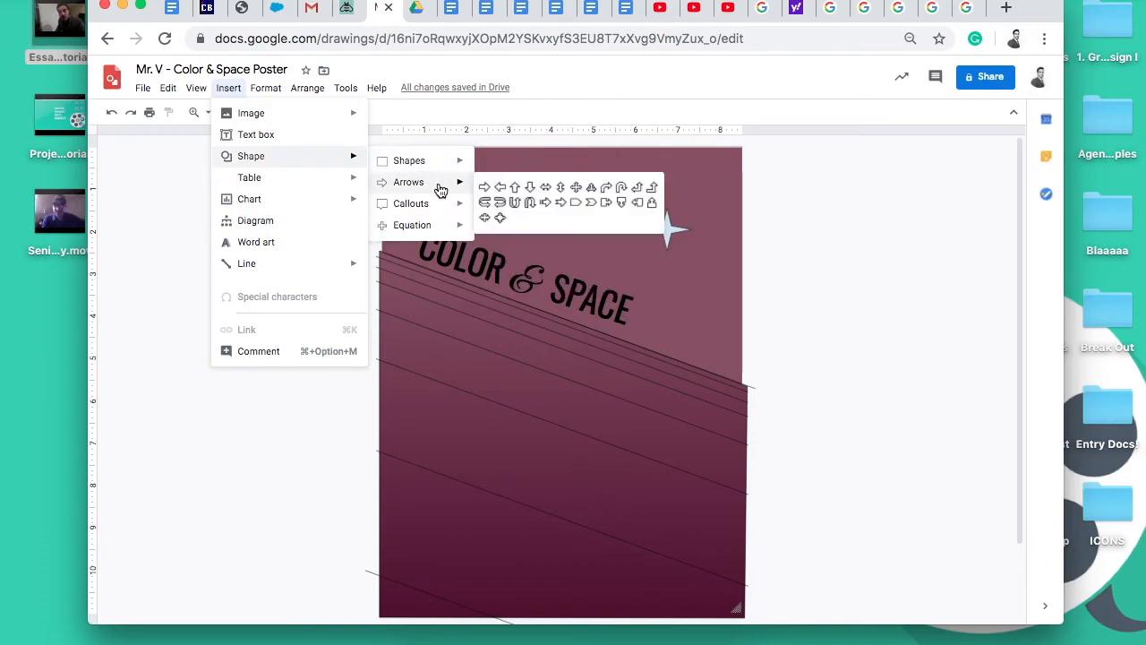
{"action": "mouse_move", "coordinate": [428, 209]}
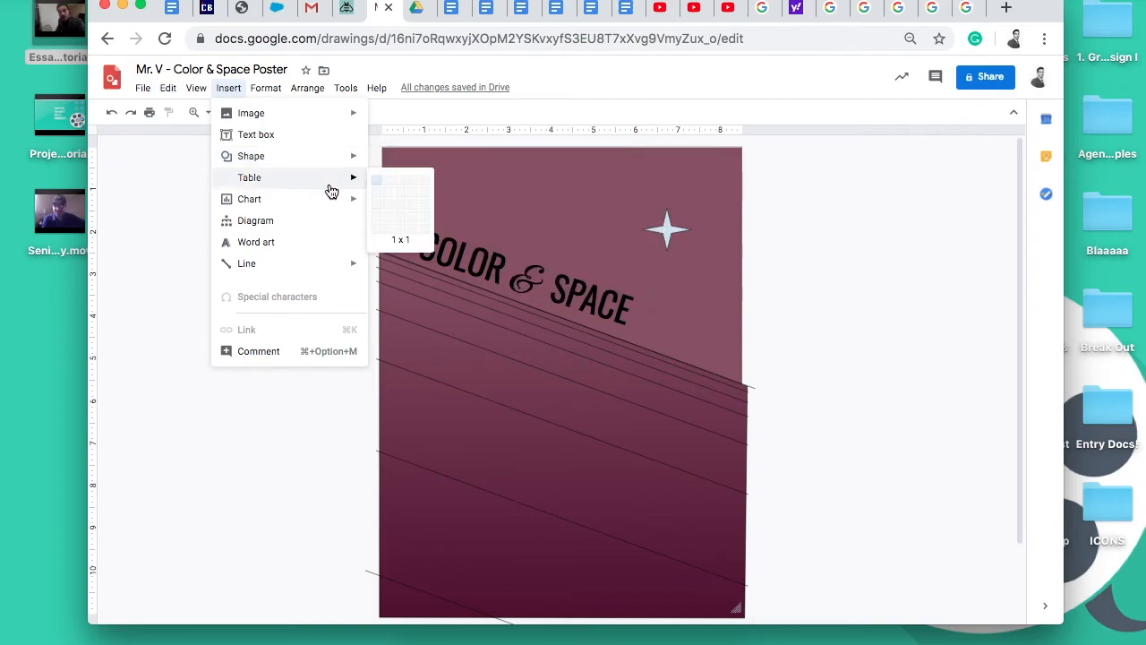
{"action": "mouse_move", "coordinate": [317, 157]}
{"action": "mouse_move", "coordinate": [380, 160]}
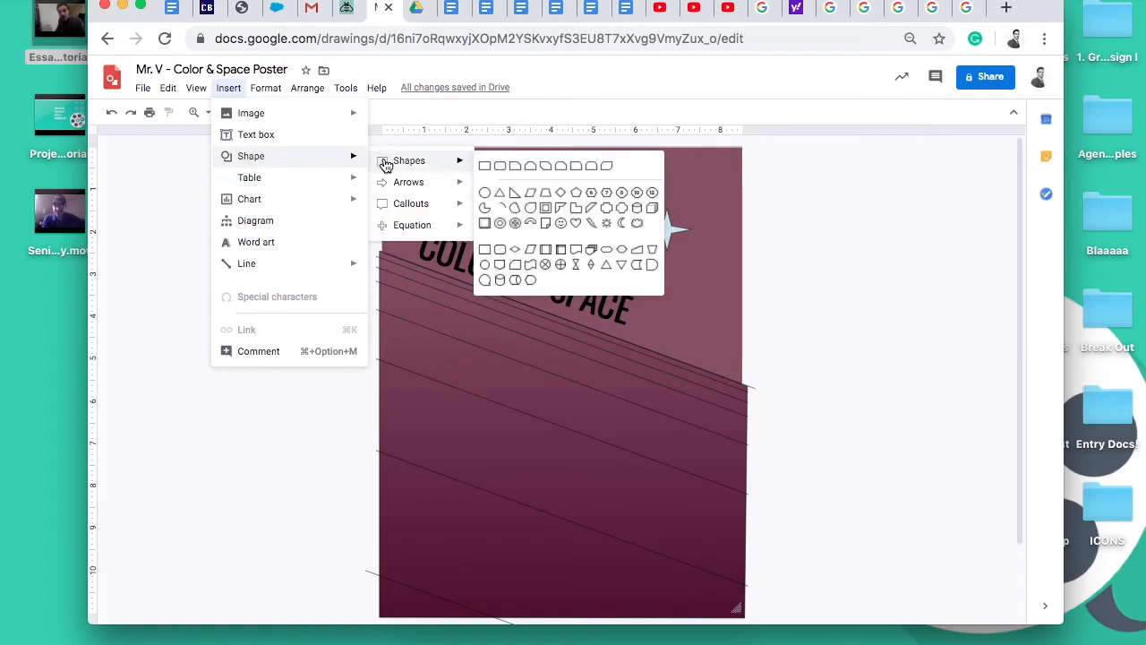
{"action": "left_click", "coordinate": [609, 230]}
{"action": "left_click_drag", "start_coordinate": [482, 158], "coordinate": [553, 227]}
{"action": "left_click", "coordinate": [839, 256]}
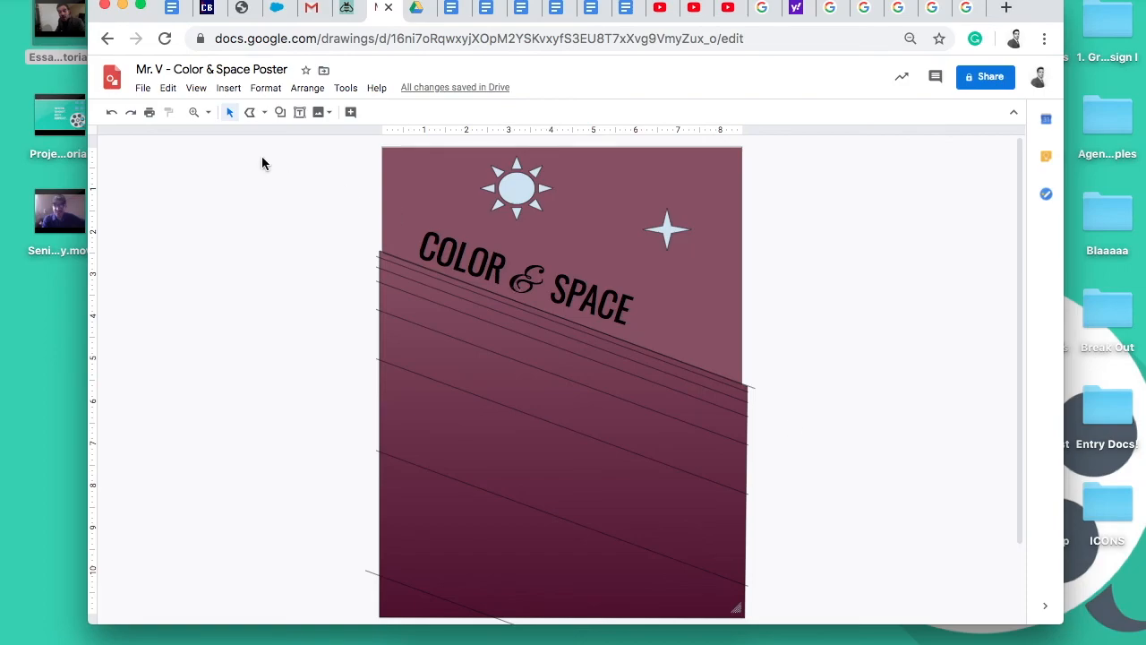
- Switch to Google Drive and review the file options available for the Color & Space Poster drawing
{"action": "left_click", "coordinate": [419, 9]}
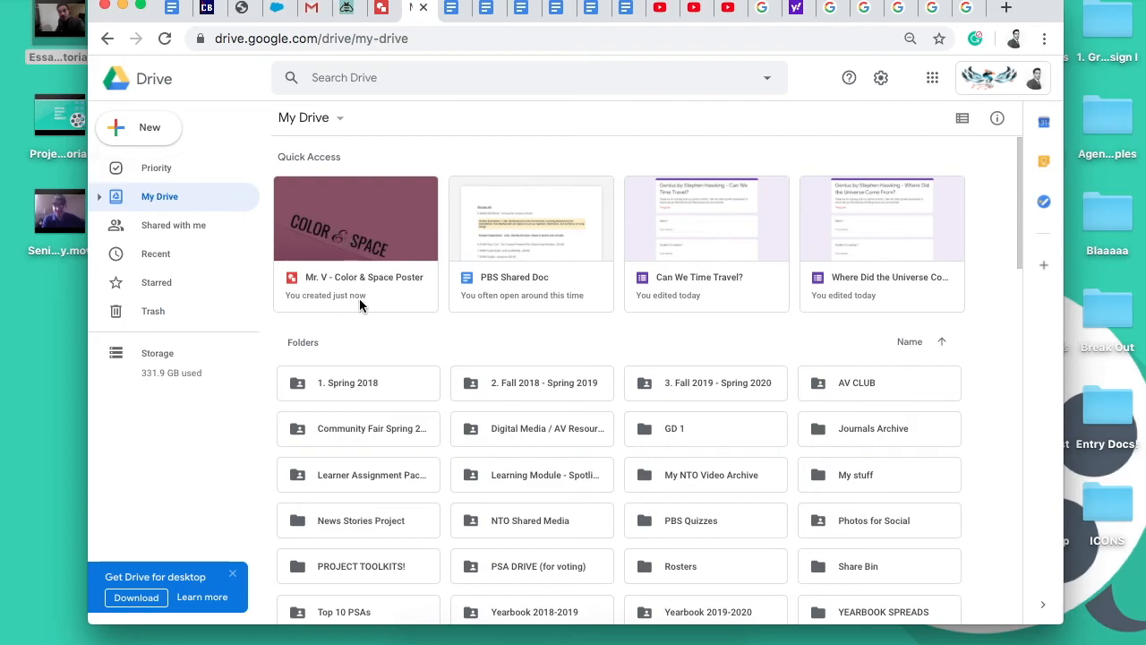
{"action": "left_click", "coordinate": [139, 82]}
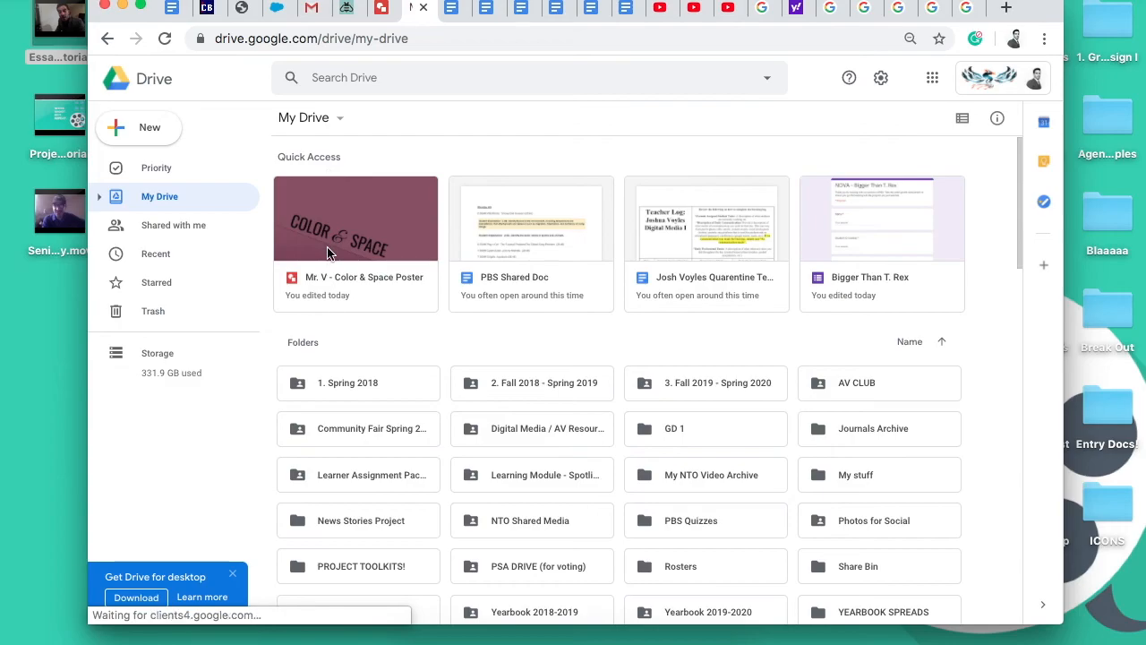
{"action": "right_click", "coordinate": [328, 259]}
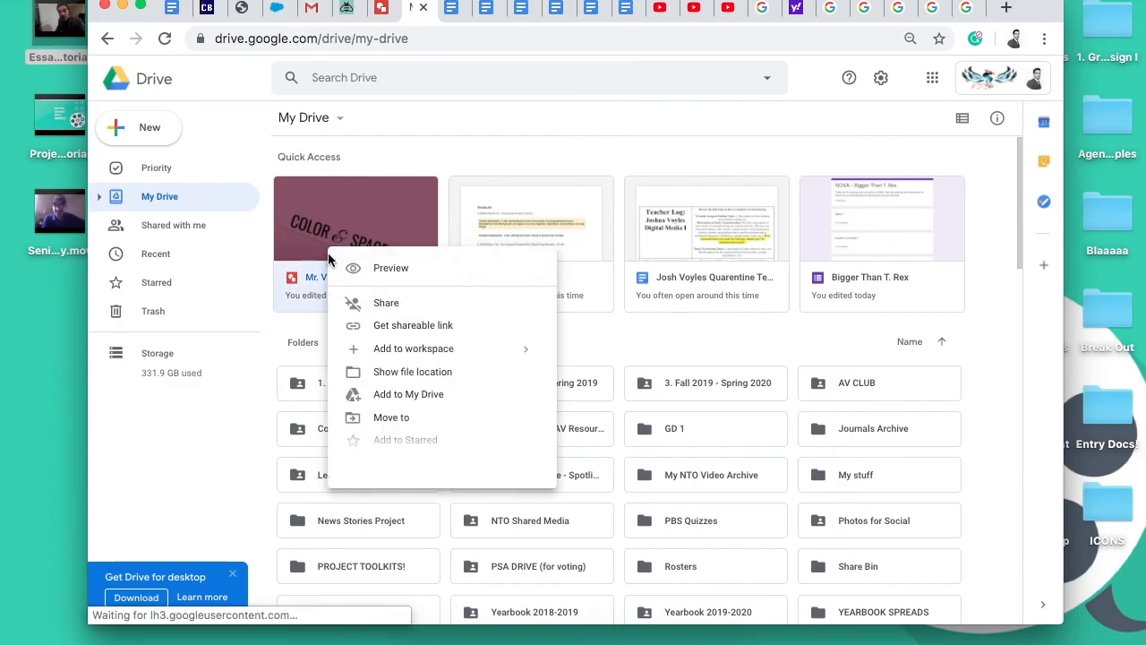
{"action": "left_click", "coordinate": [422, 140]}
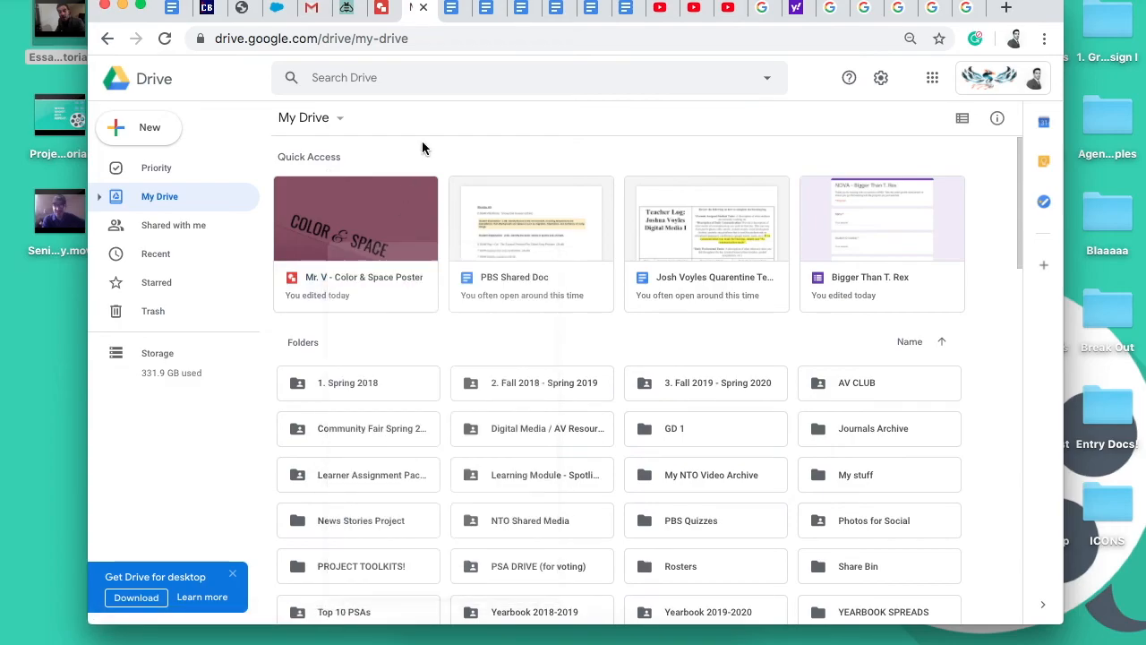
{"action": "right_click", "coordinate": [412, 237]}
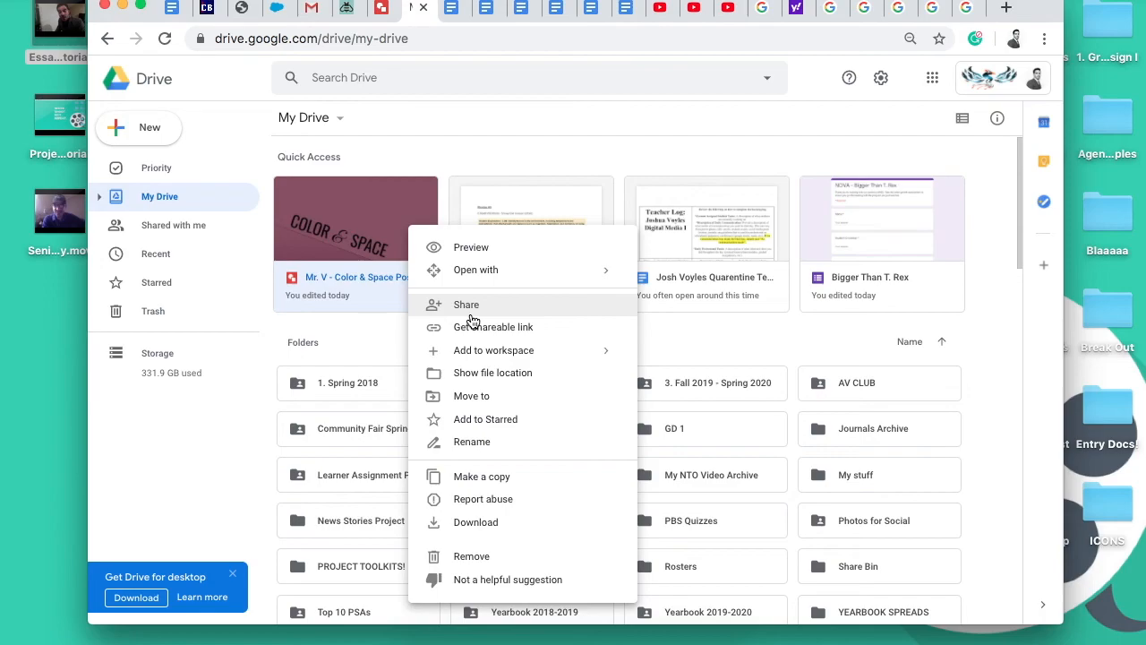
{"action": "left_click", "coordinate": [442, 150]}
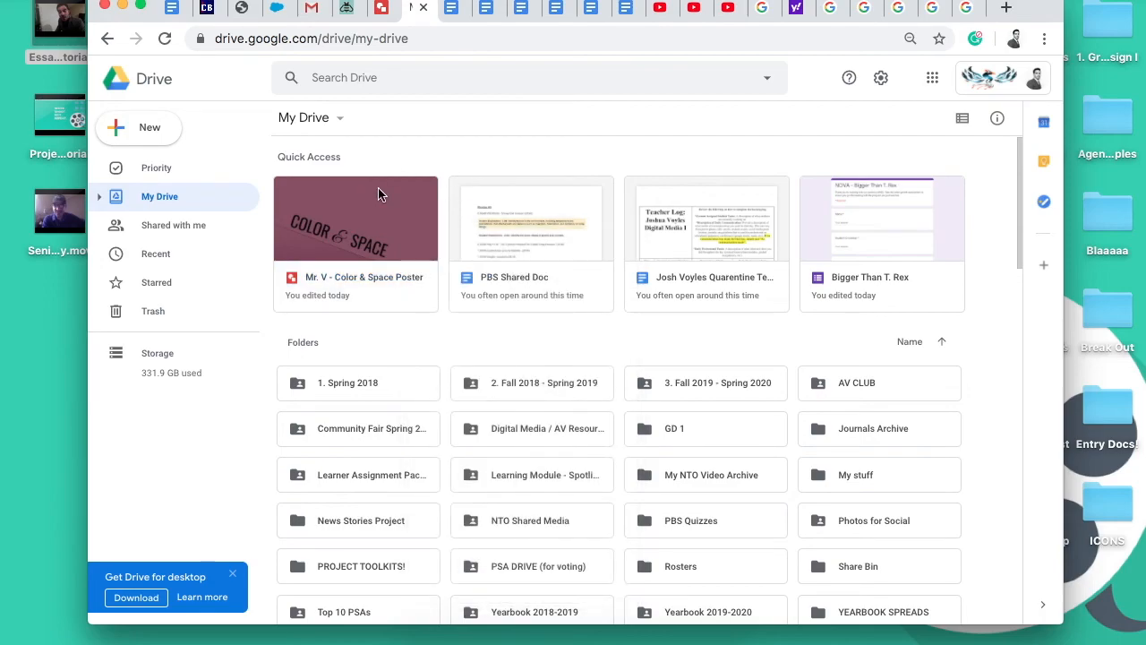
- Switch back to the Color & Space Poster drawing and download it as a JPEG image (.jpg)
{"action": "left_click", "coordinate": [383, 13]}
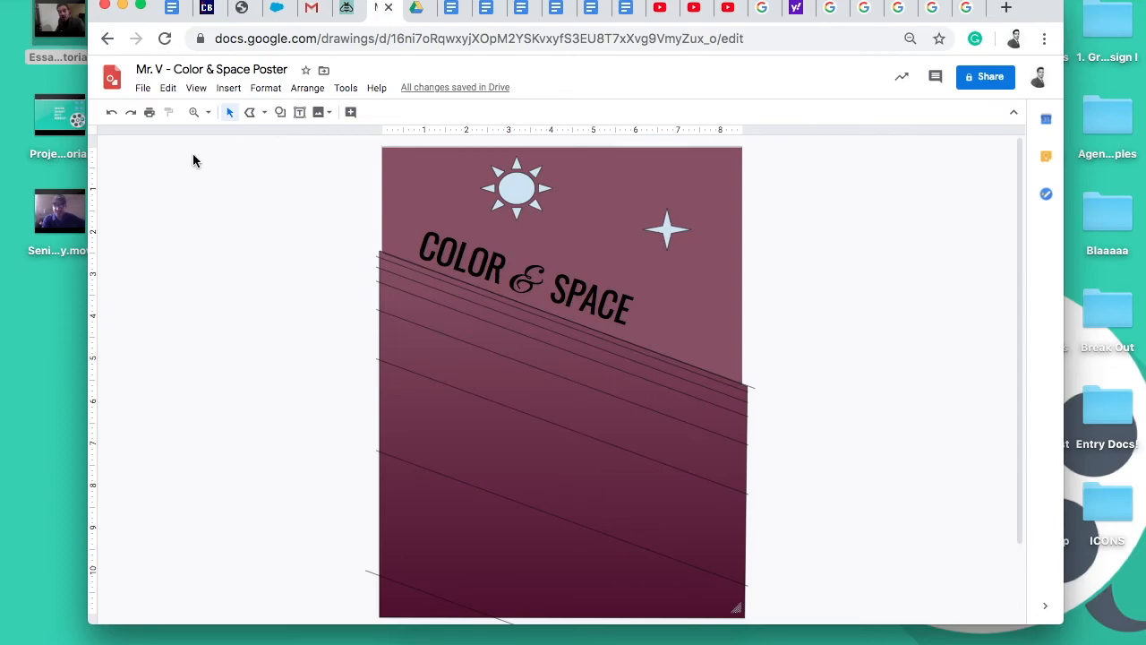
{"action": "left_click", "coordinate": [145, 92]}
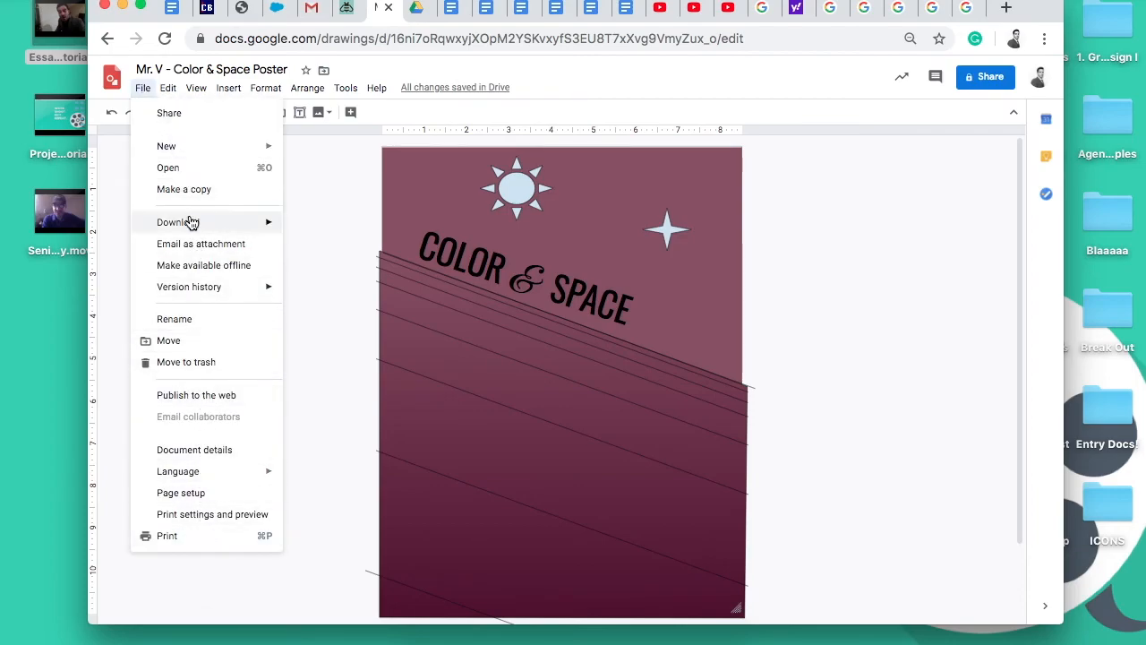
{"action": "mouse_move", "coordinate": [190, 228]}
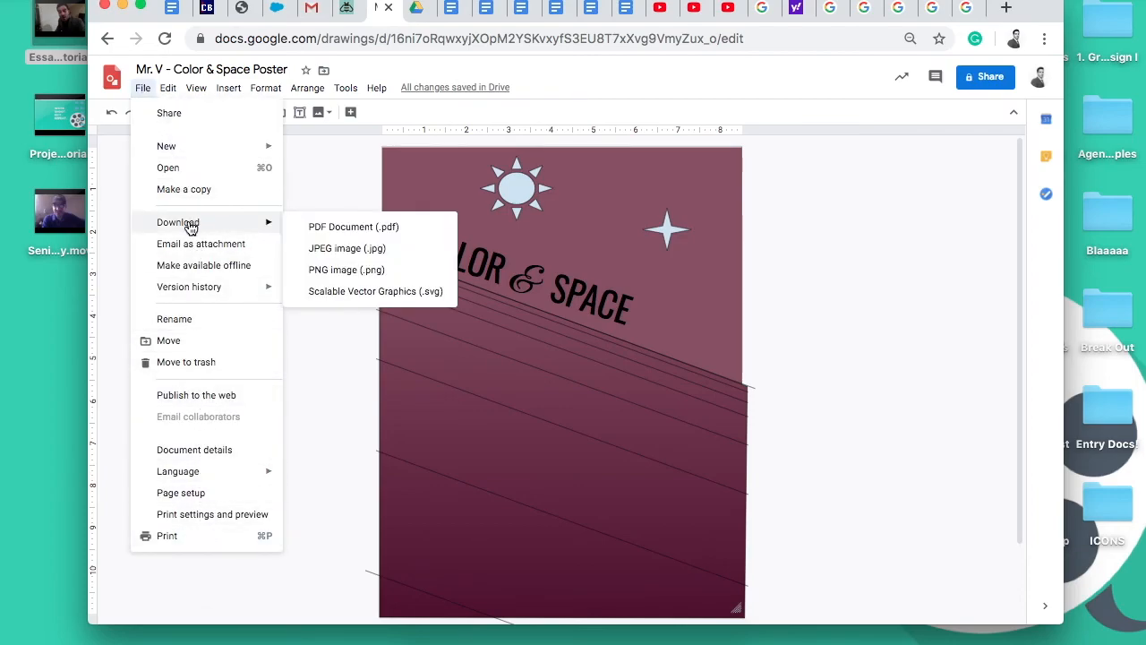
{"action": "left_click", "coordinate": [370, 248]}
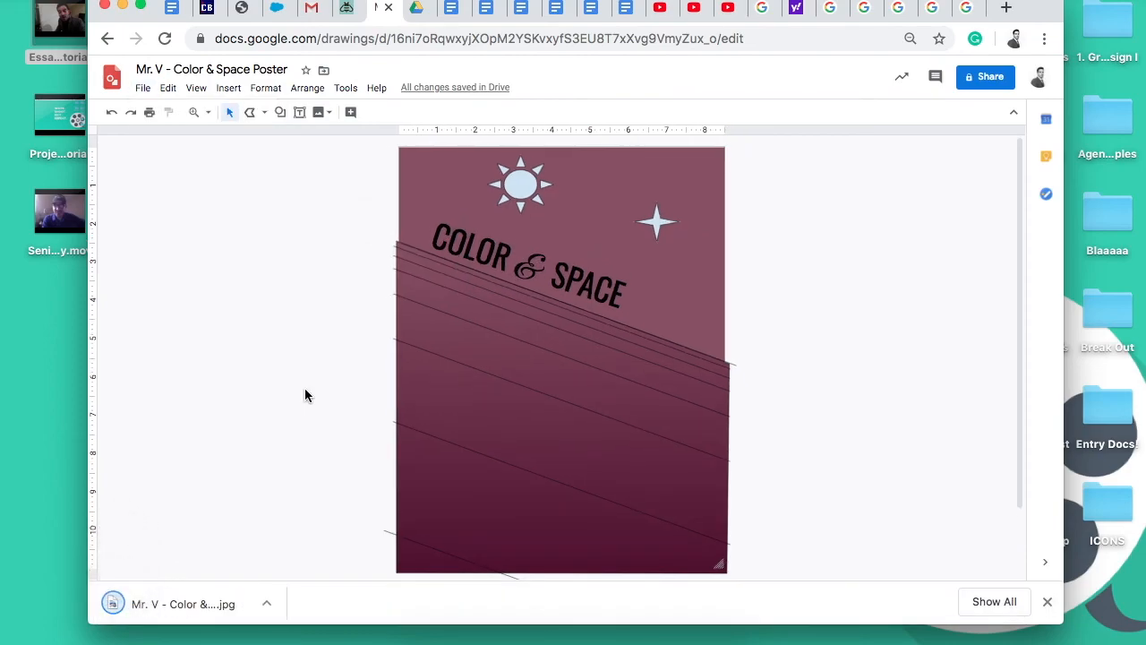
- Show the downloaded poster JPG in Finder's Downloads folder and close that window
{"action": "left_click", "coordinate": [273, 603]}
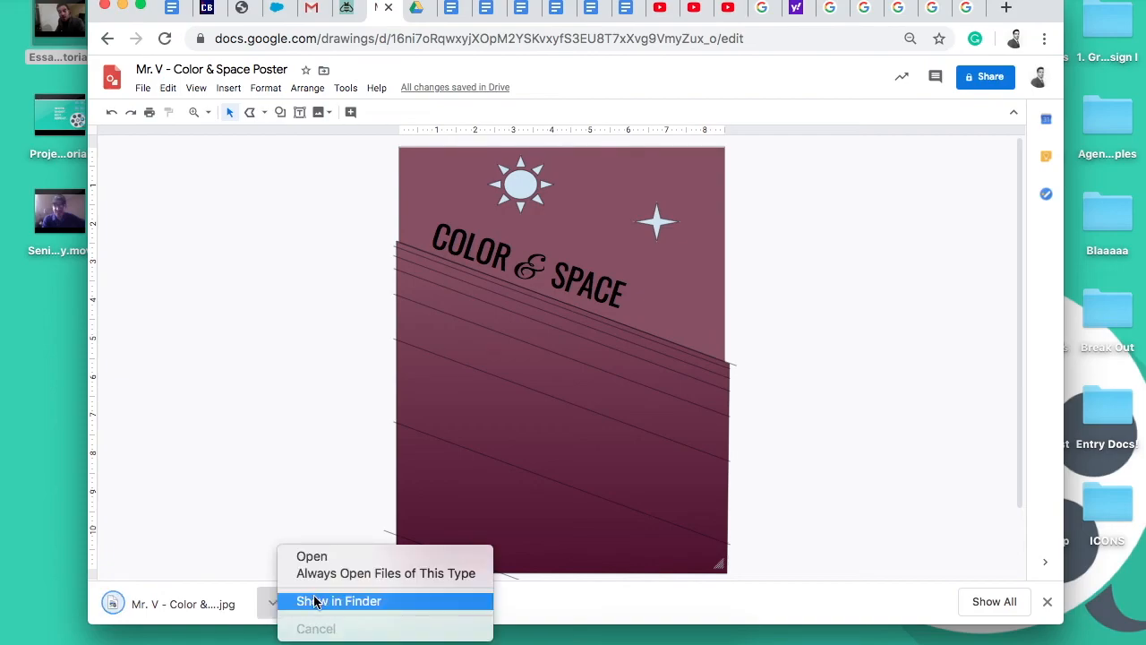
{"action": "left_click", "coordinate": [314, 602]}
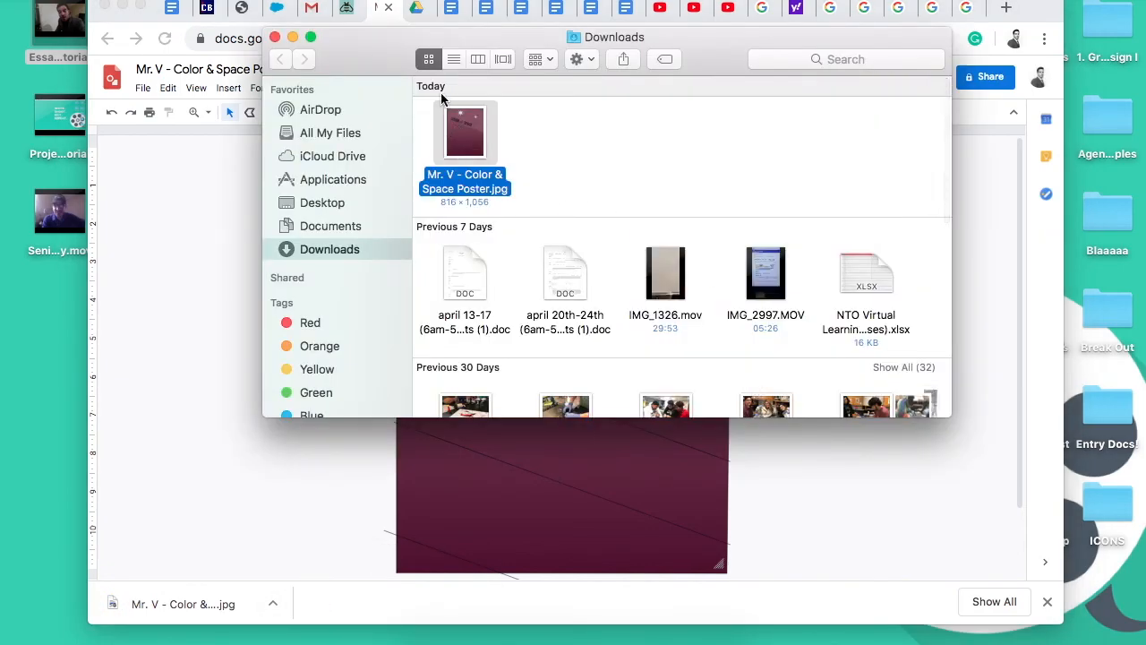
{"action": "left_click", "coordinate": [275, 37]}
- Switch to the Echo Yearbook activities page and enter the account password to resume the session
{"action": "left_click", "coordinate": [347, 9]}
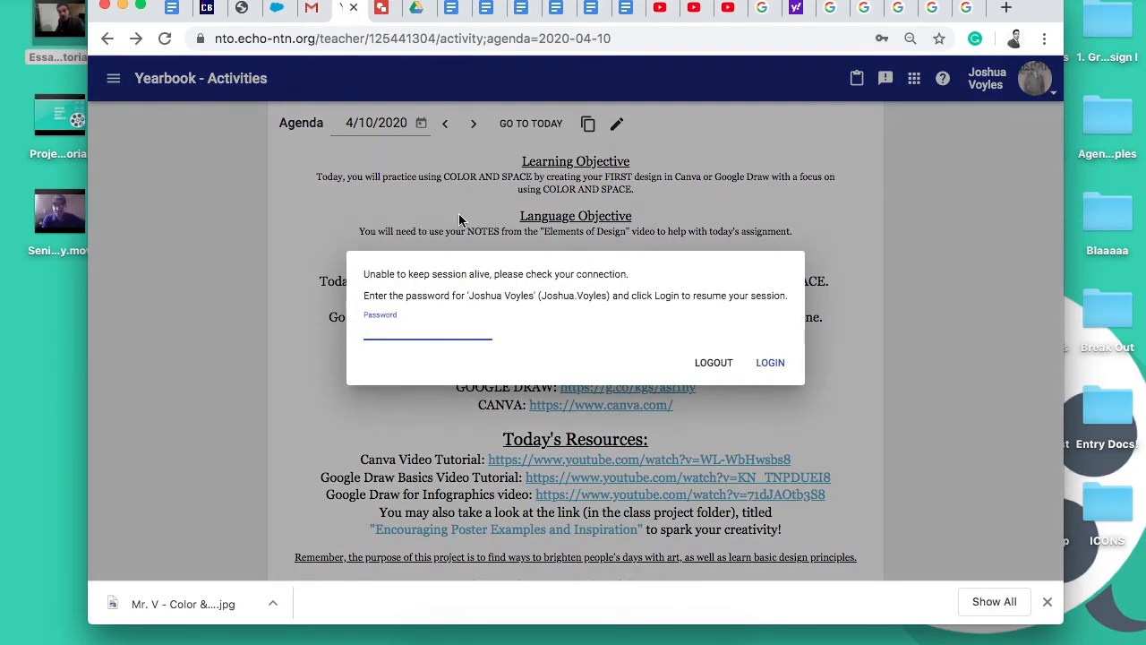
{"action": "left_click", "coordinate": [454, 324]}
{"action": "type", "text": "********"}
{"action": "key", "text": "Return"}
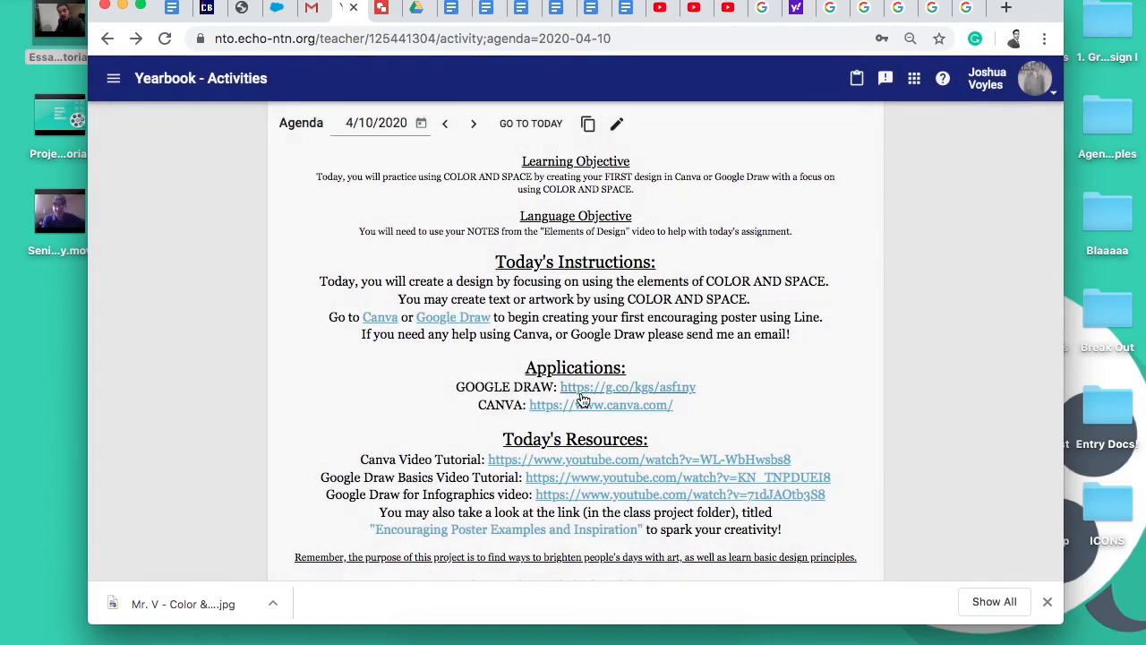
- Look over the 4/10/2020 agenda down to the Encouraging Posters activity, and return to the poster drawing
{"action": "scroll", "coordinate": [634, 438], "scroll_direction": "down", "scroll_amount": 5}
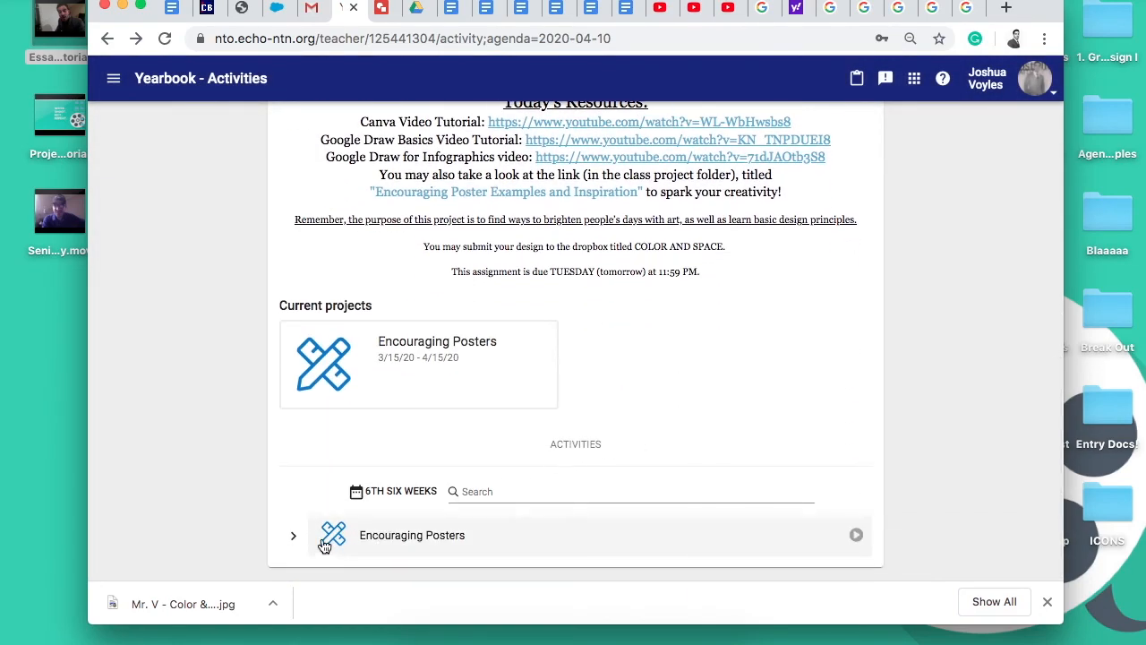
{"action": "scroll", "coordinate": [299, 533], "scroll_direction": "up", "scroll_amount": 5}
{"action": "left_click", "coordinate": [380, 16]}
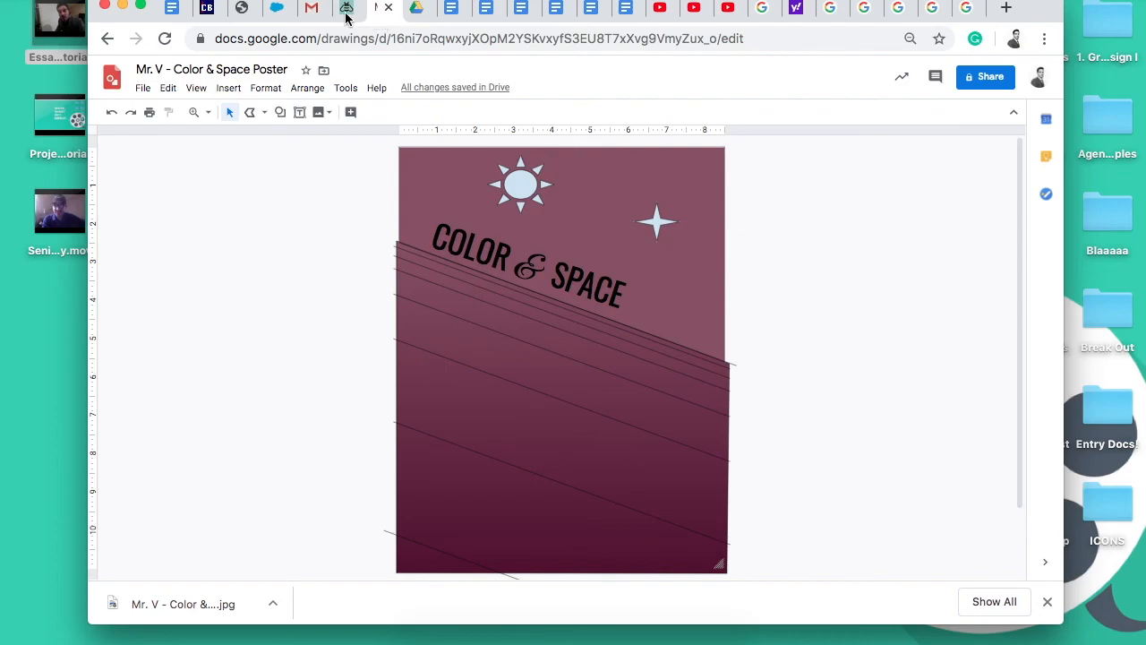
- Return to the Yearbook agenda to examine its submission, due-date and resource details, and dismiss the browser's download bar
{"action": "left_click", "coordinate": [348, 11]}
{"action": "scroll", "coordinate": [493, 337], "scroll_direction": "down", "scroll_amount": 1}
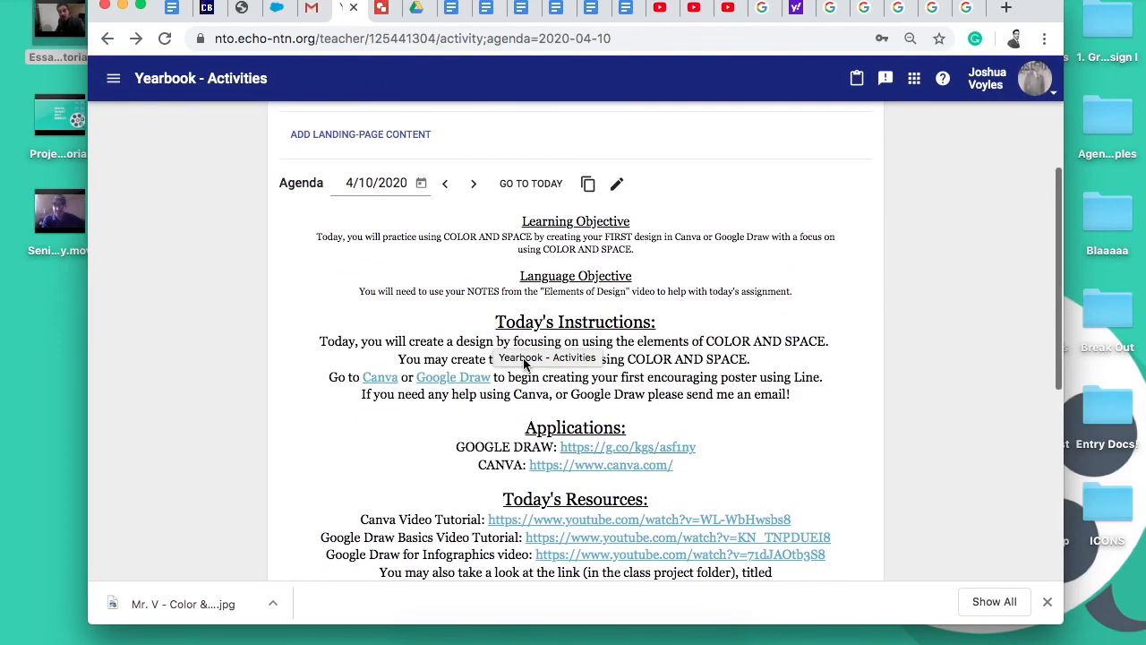
{"action": "scroll", "coordinate": [667, 478], "scroll_direction": "down", "scroll_amount": 2}
{"action": "scroll", "coordinate": [668, 477], "scroll_direction": "down", "scroll_amount": 6}
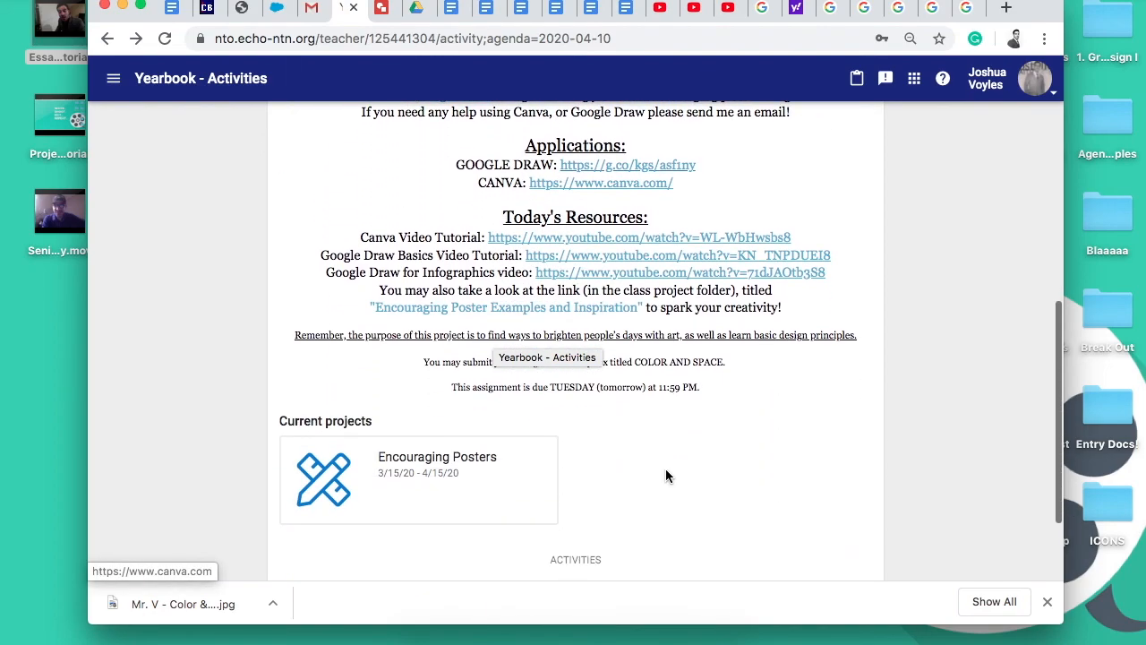
{"action": "left_click_drag", "start_coordinate": [712, 384], "coordinate": [654, 387]}
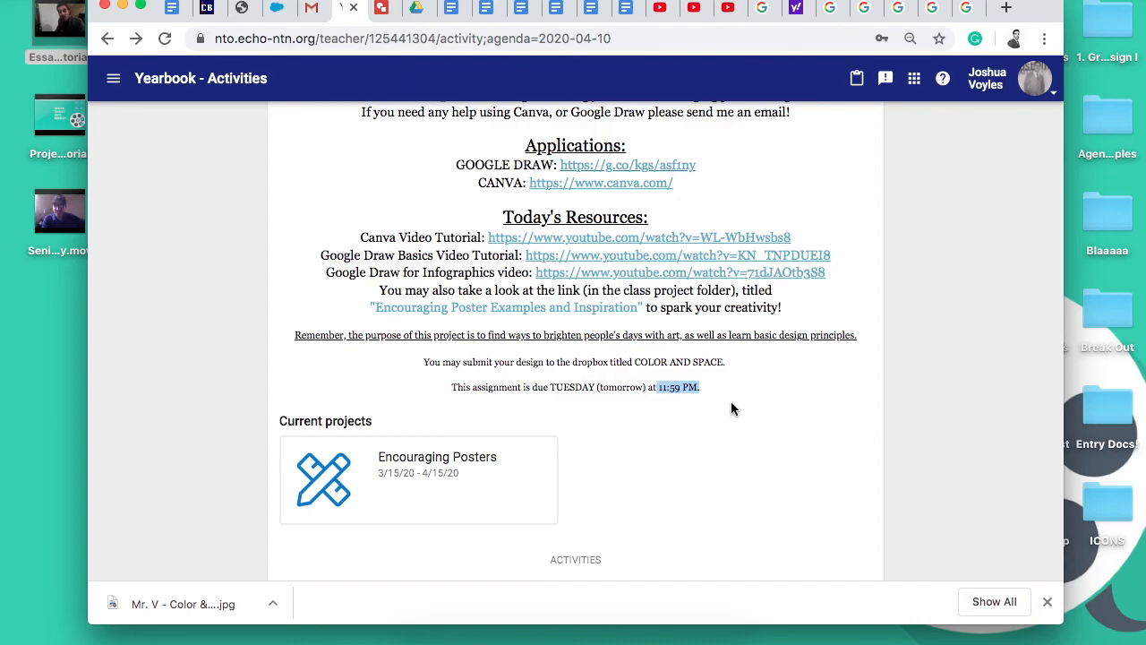
{"action": "scroll", "coordinate": [731, 408], "scroll_direction": "up", "scroll_amount": 2}
{"action": "left_click", "coordinate": [730, 269]}
{"action": "scroll", "coordinate": [730, 264], "scroll_direction": "up", "scroll_amount": 2}
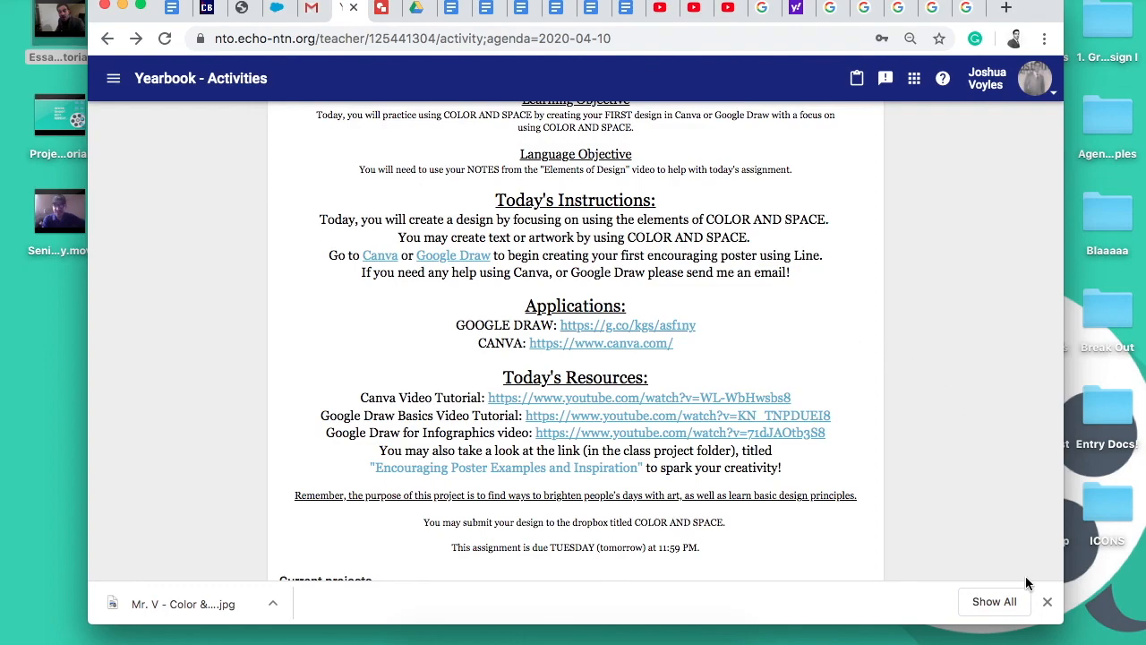
{"action": "left_click", "coordinate": [1047, 602]}
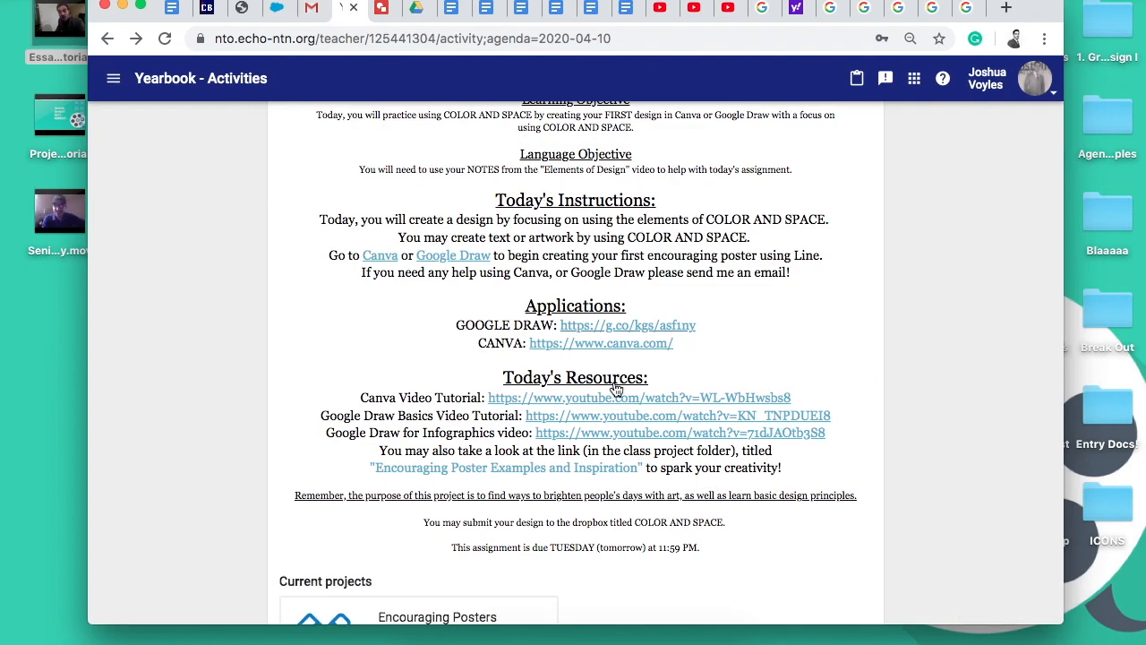
{"action": "scroll", "coordinate": [596, 360], "scroll_direction": "up", "scroll_amount": 2}
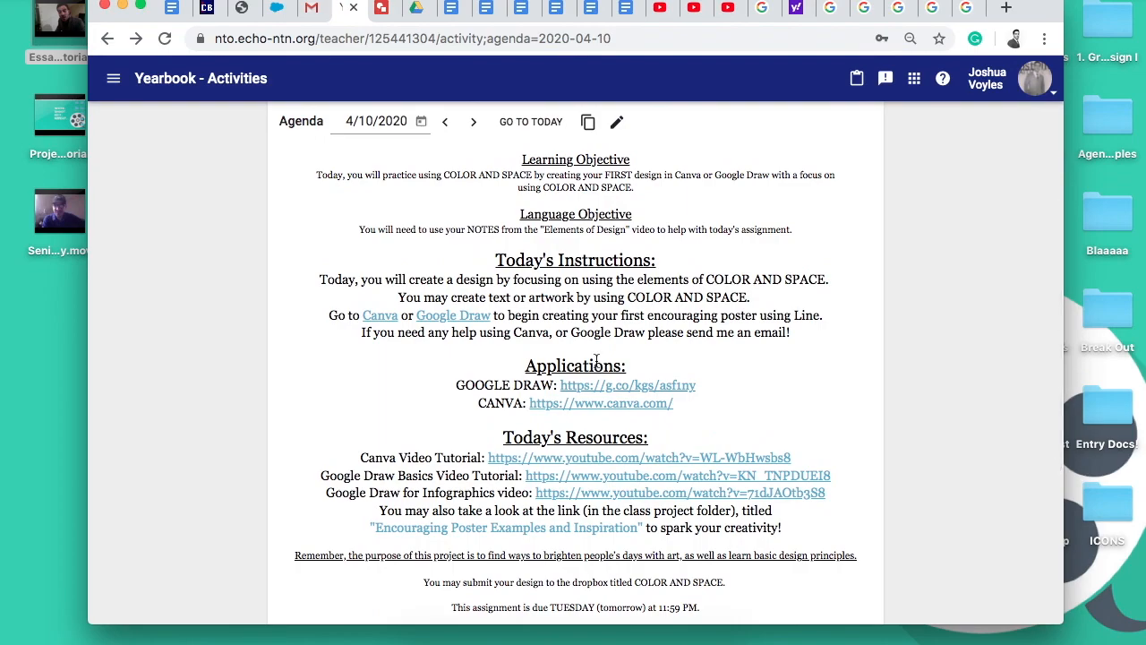
{"action": "scroll", "coordinate": [597, 360], "scroll_direction": "down", "scroll_amount": 1}
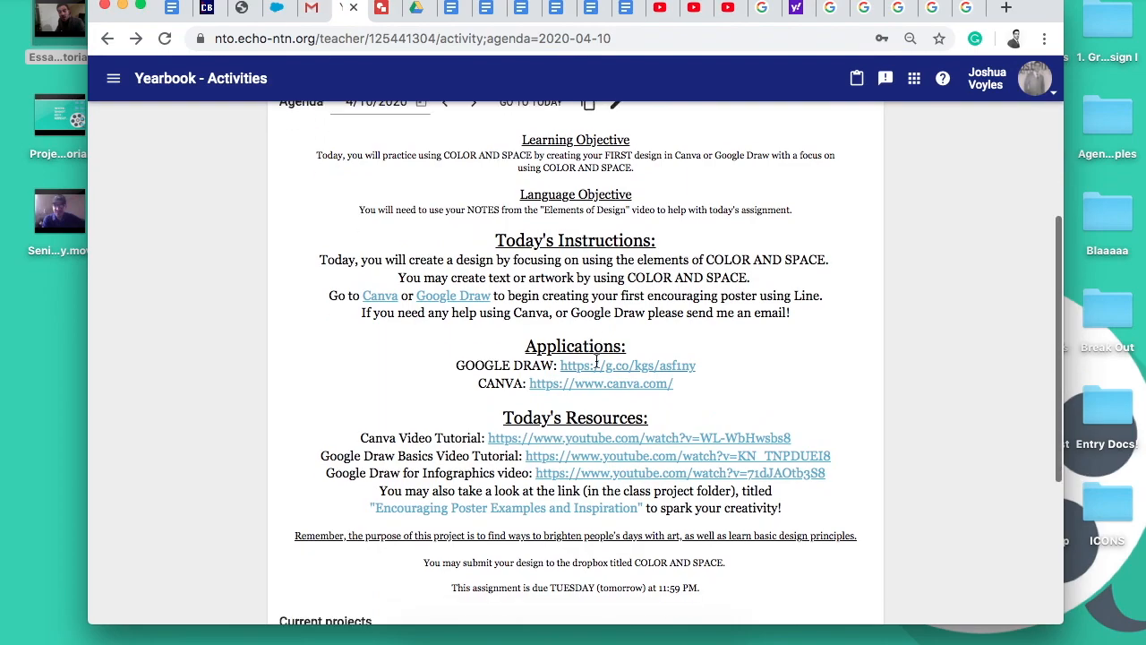